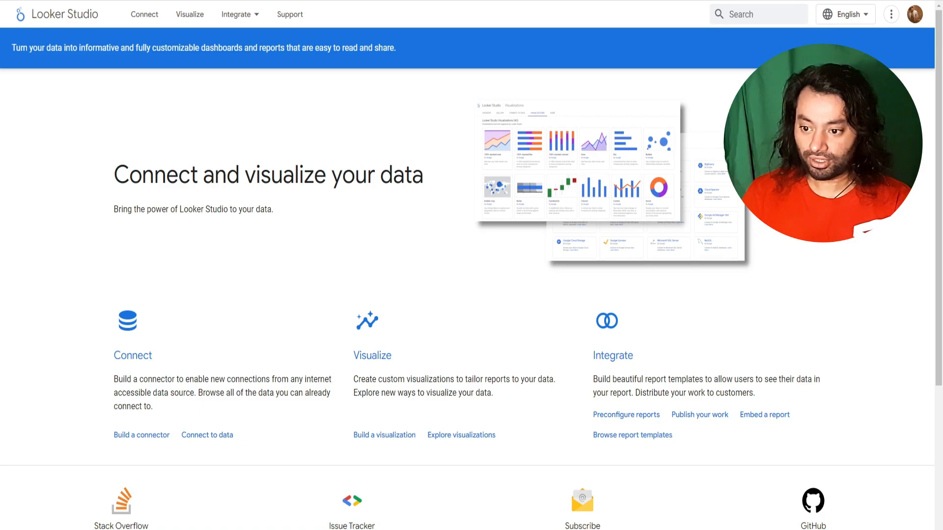
- Search Google for Looker Studio in a new browser tab and open the Looker Studio Overview result
{"action": "key", "text": "ctrl+t"}
{"action": "type", "text": "Looker St"}
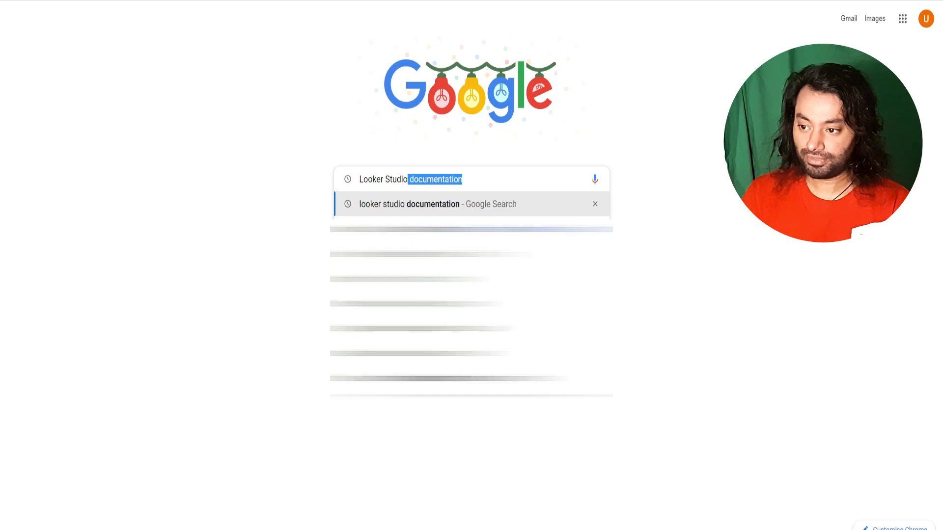
{"action": "type", "text": "udio"}
{"action": "key", "text": "Return"}
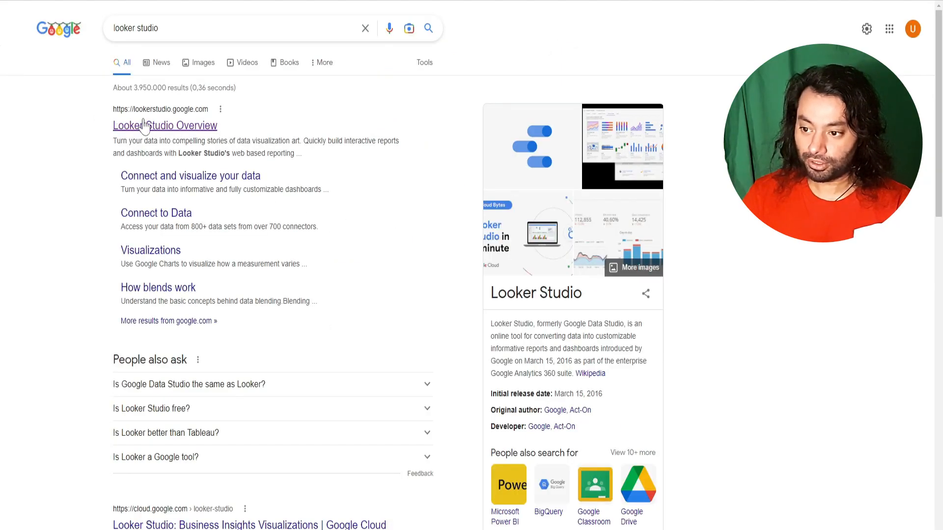
{"action": "left_click", "coordinate": [165, 125]}
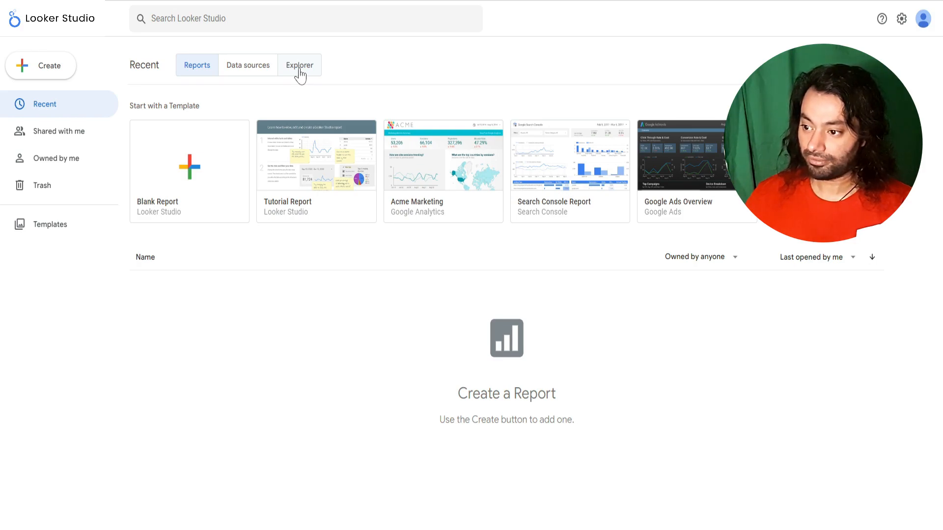
- Look through the items shared with the account and the Template Gallery
{"action": "left_click", "coordinate": [56, 143]}
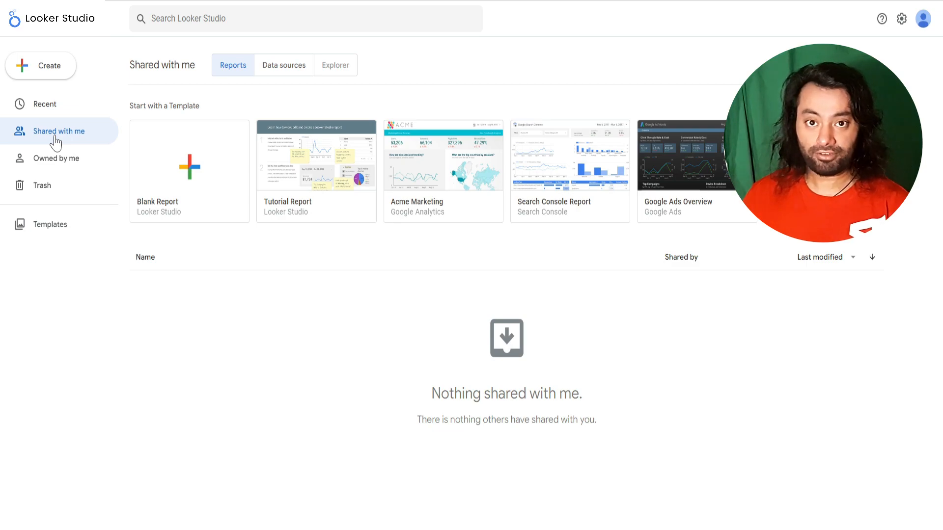
{"action": "left_click", "coordinate": [53, 235]}
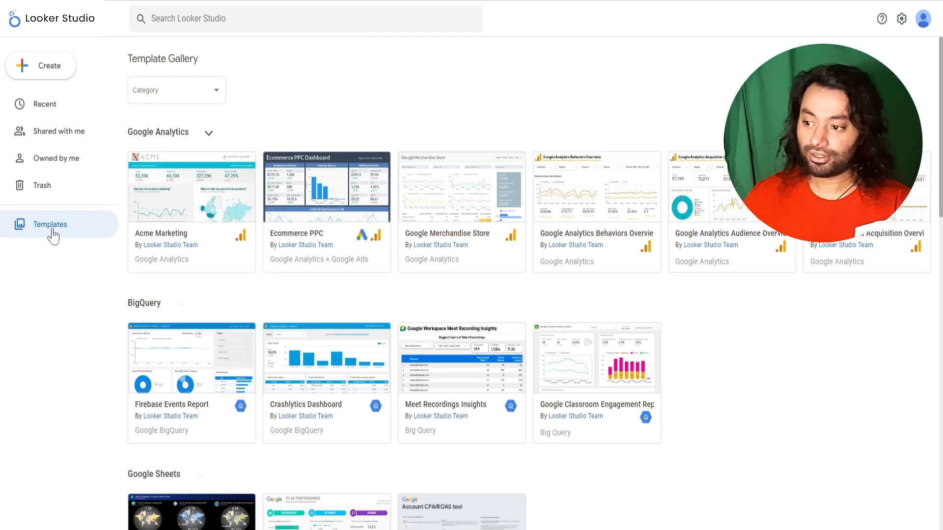
- Start a new data source and complete the account's basic info with country Germany and company abc, accepting the terms of service
{"action": "left_click", "coordinate": [49, 67]}
{"action": "left_click", "coordinate": [53, 119]}
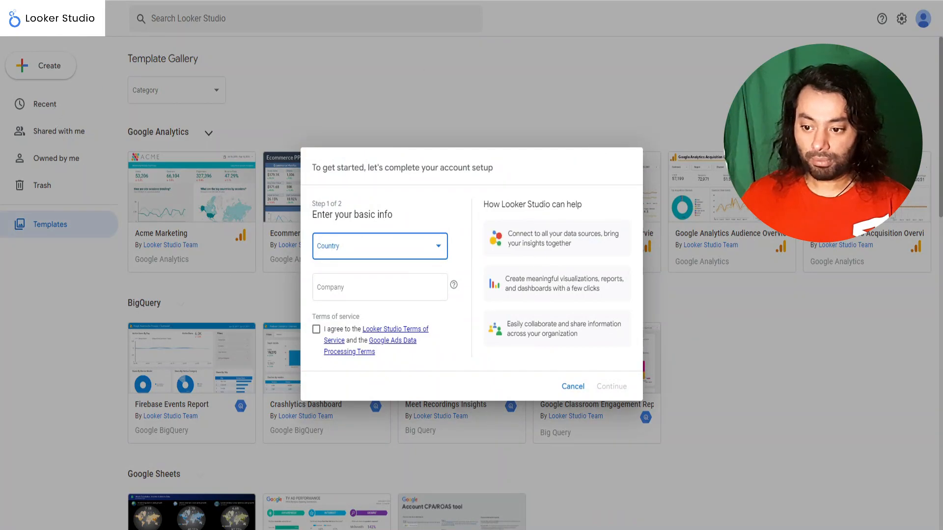
{"action": "left_click", "coordinate": [378, 256]}
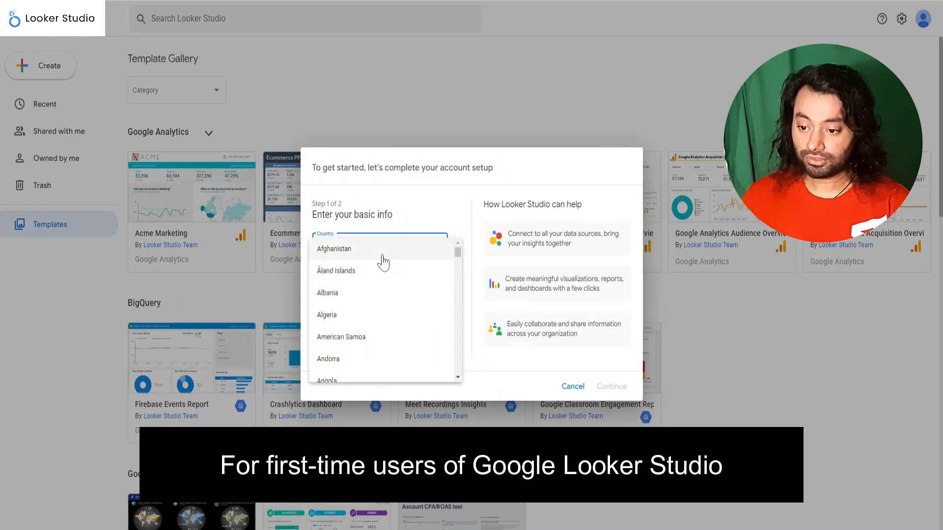
{"action": "type", "text": "ger"}
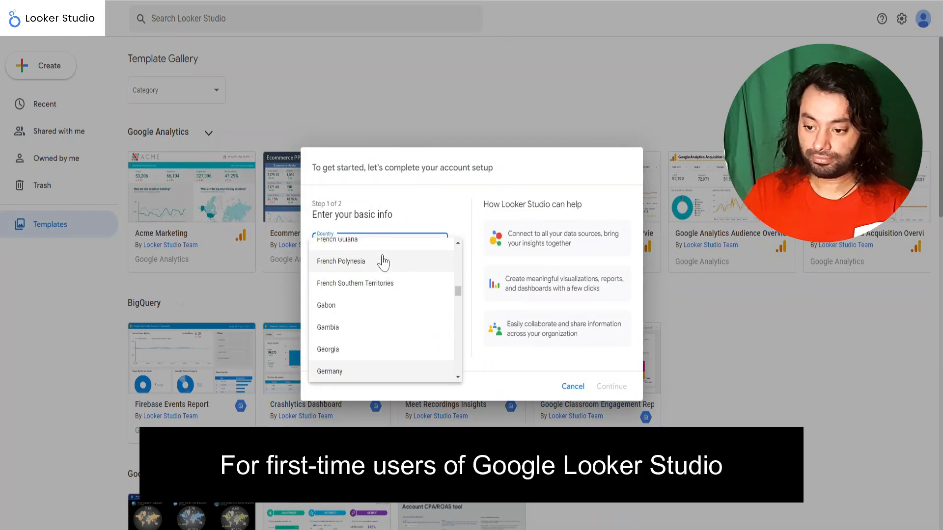
{"action": "left_click", "coordinate": [345, 373]}
{"action": "left_click", "coordinate": [360, 290]}
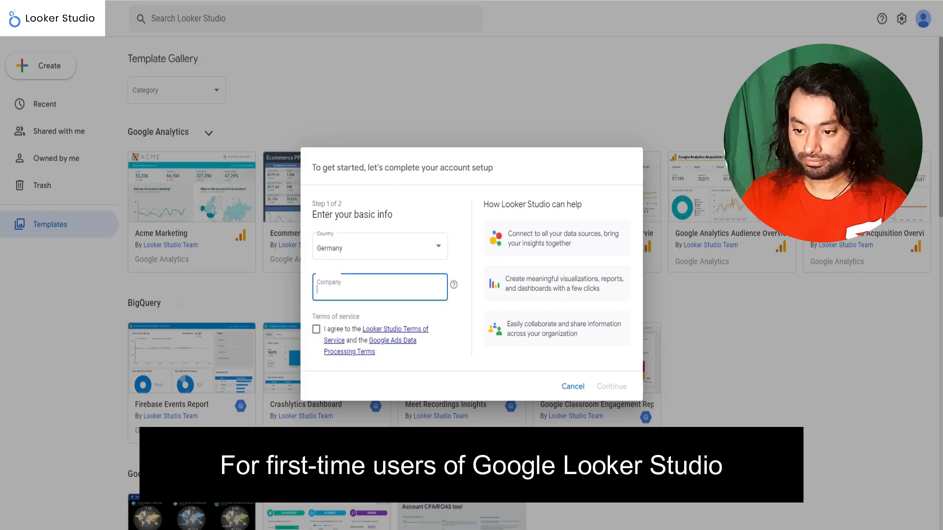
{"action": "type", "text": "abc"}
{"action": "left_click", "coordinate": [316, 329]}
{"action": "left_click", "coordinate": [610, 388]}
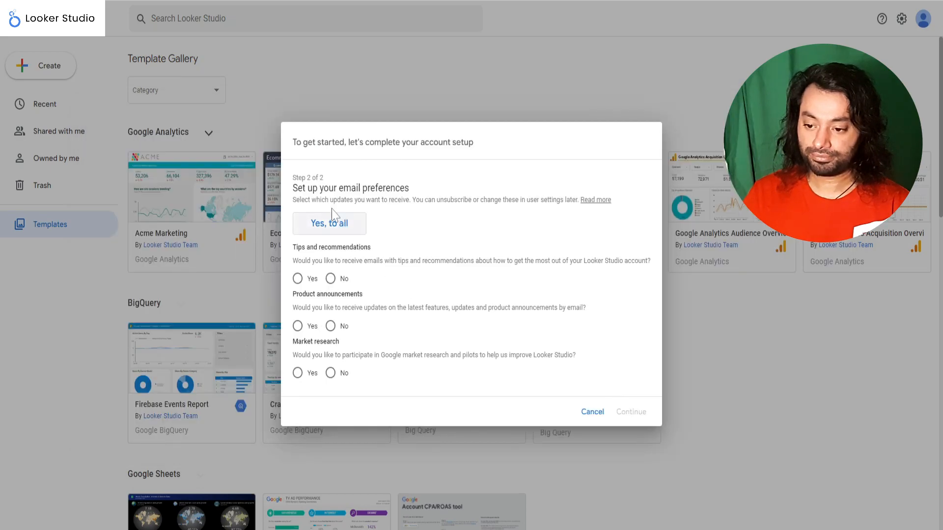
- Decline emails for tips and recommendations, product announcements and market research, and finish the account setup
{"action": "left_click", "coordinate": [330, 279]}
{"action": "left_click", "coordinate": [330, 326]}
{"action": "left_click", "coordinate": [330, 372]}
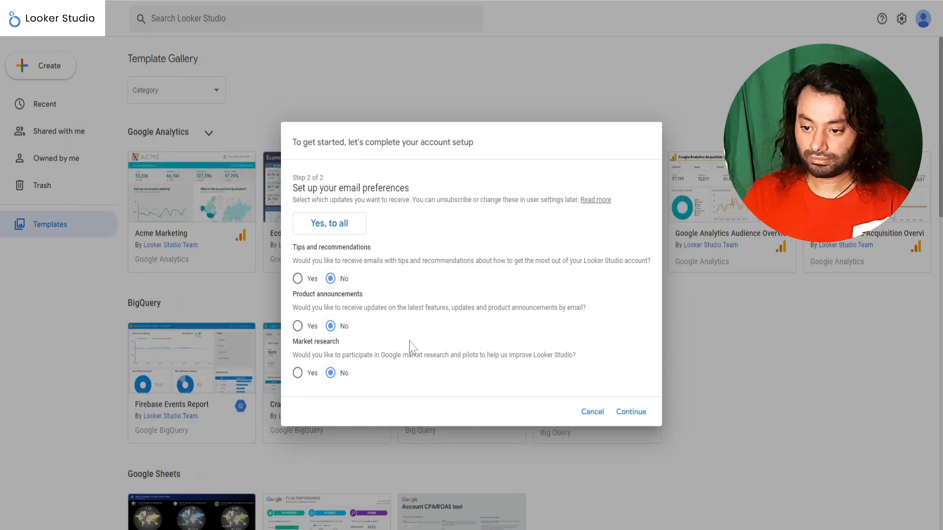
{"action": "left_click", "coordinate": [633, 415]}
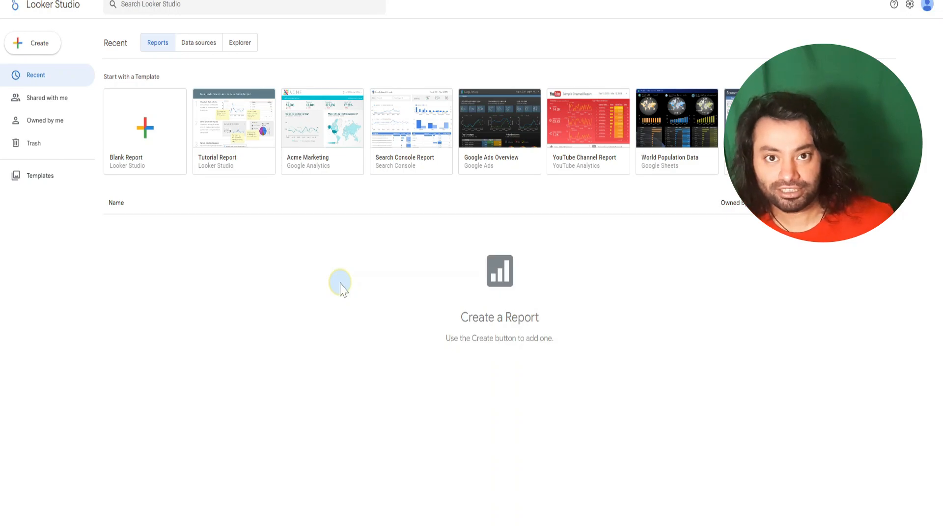
- Create a new data source and choose the BigQuery connector from the Google Connectors
{"action": "left_click", "coordinate": [35, 43]}
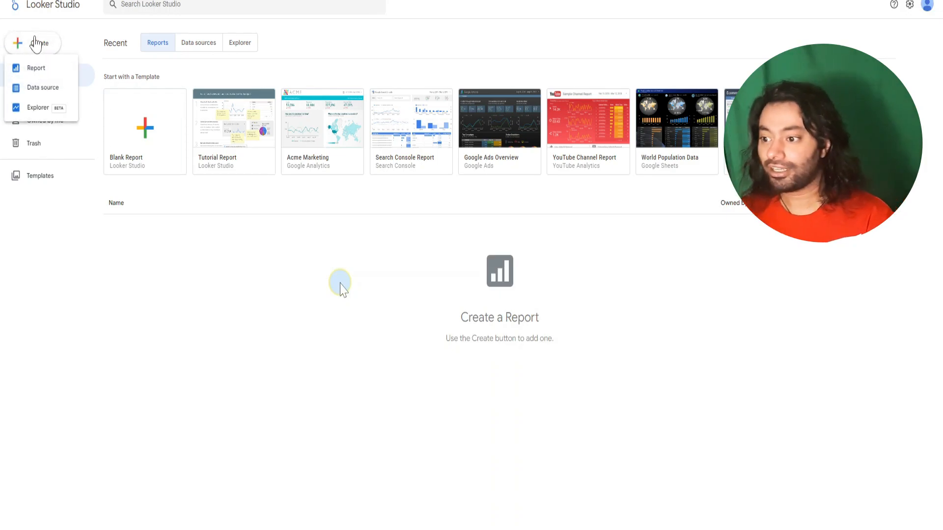
{"action": "left_click", "coordinate": [40, 89]}
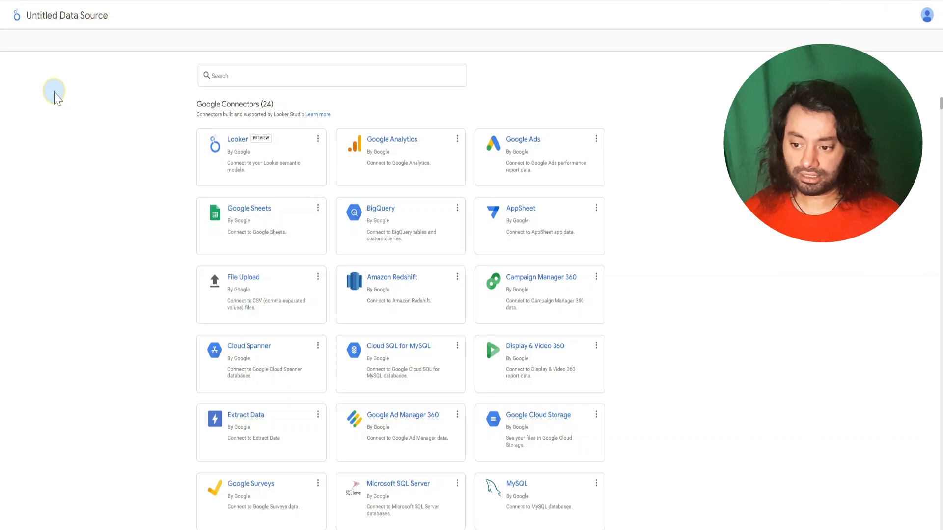
{"action": "scroll", "coordinate": [300, 262], "scroll_direction": "down", "scroll_amount": 9}
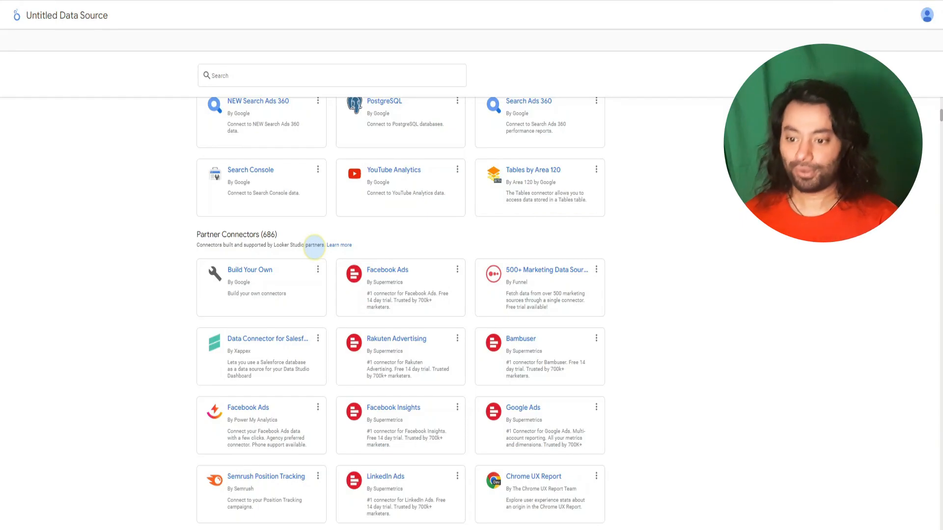
{"action": "scroll", "coordinate": [431, 224], "scroll_direction": "up", "scroll_amount": 9}
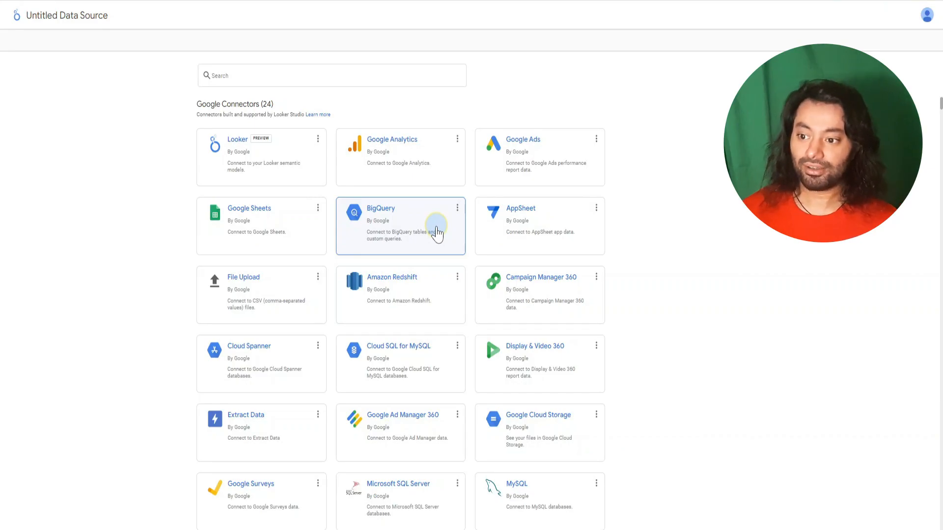
{"action": "left_click", "coordinate": [437, 233]}
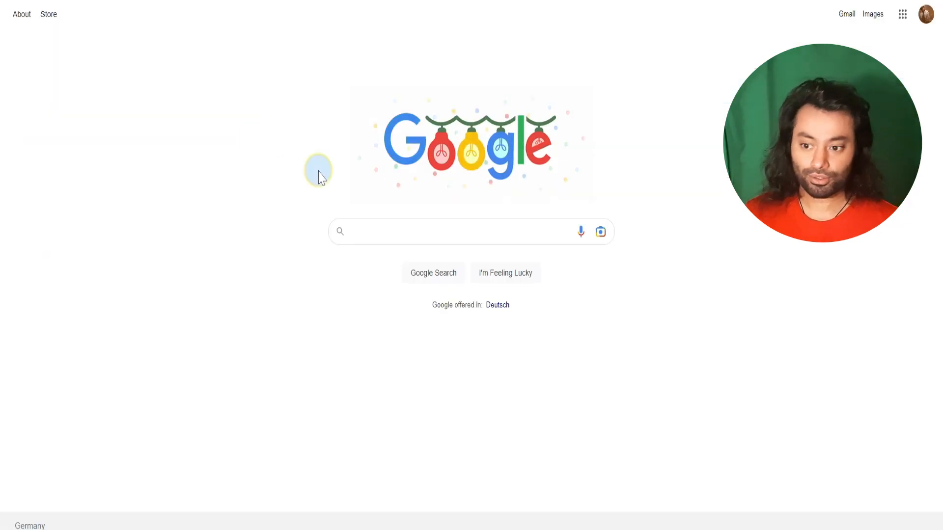
- Search Google for "Google cloud platform"
{"action": "left_click", "coordinate": [435, 236]}
{"action": "type", "text": "gogole"}
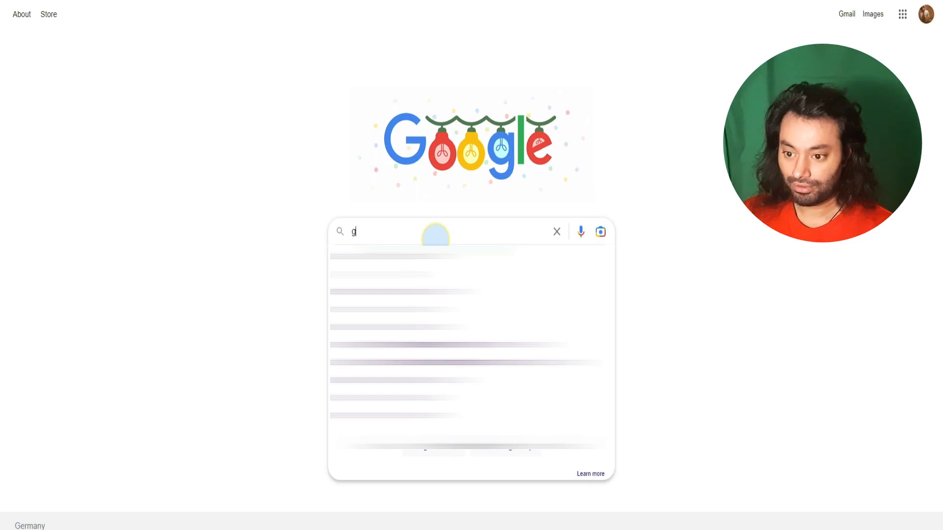
{"action": "key", "text": "BackSpace"}
{"action": "key", "text": "BackSpace"}
{"action": "key", "text": "BackSpace"}
{"action": "key", "text": "BackSpace"}
{"action": "key", "text": "BackSpace"}
{"action": "key", "text": "BackSpace"}
{"action": "key", "text": "BackSpace"}
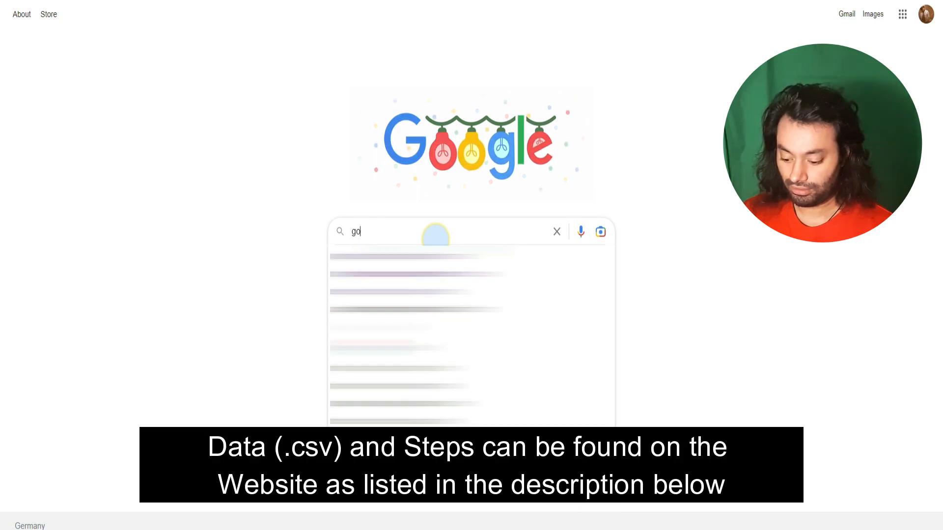
{"action": "type", "text": "Google cou"}
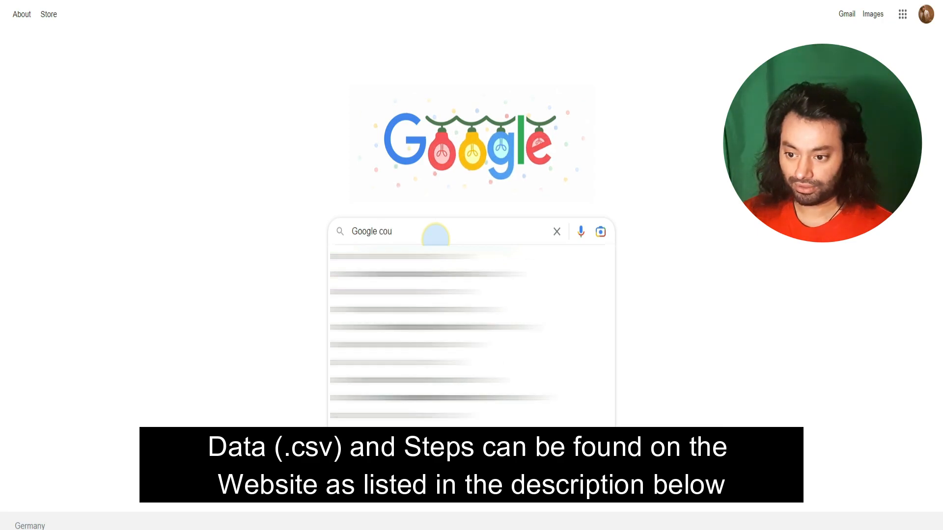
{"action": "key", "text": "BackSpace"}
{"action": "key", "text": "BackSpace"}
{"action": "type", "text": "loud plat"}
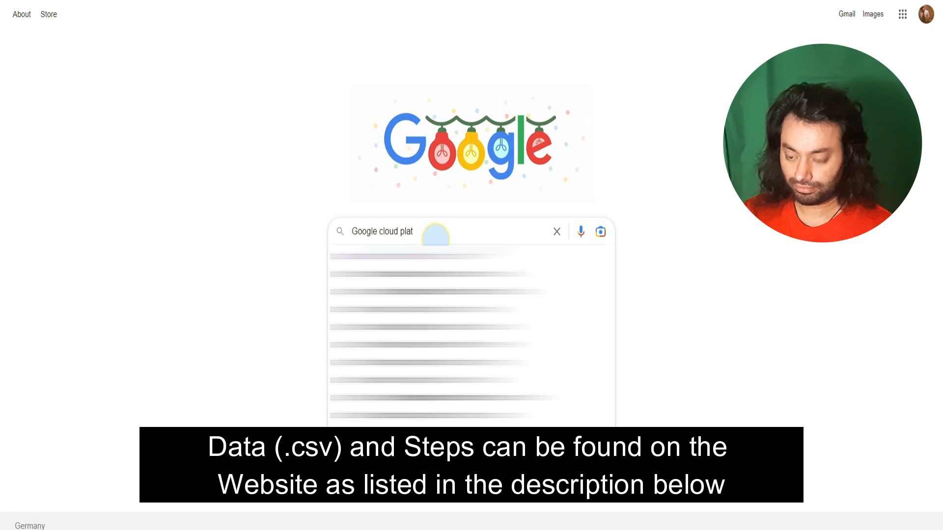
{"action": "type", "text": "orrm"}
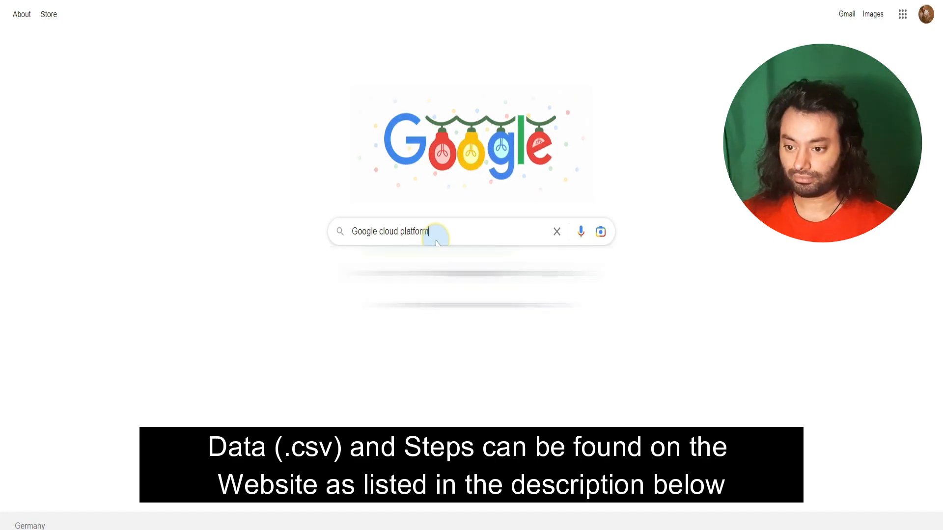
{"action": "key", "text": "Return"}
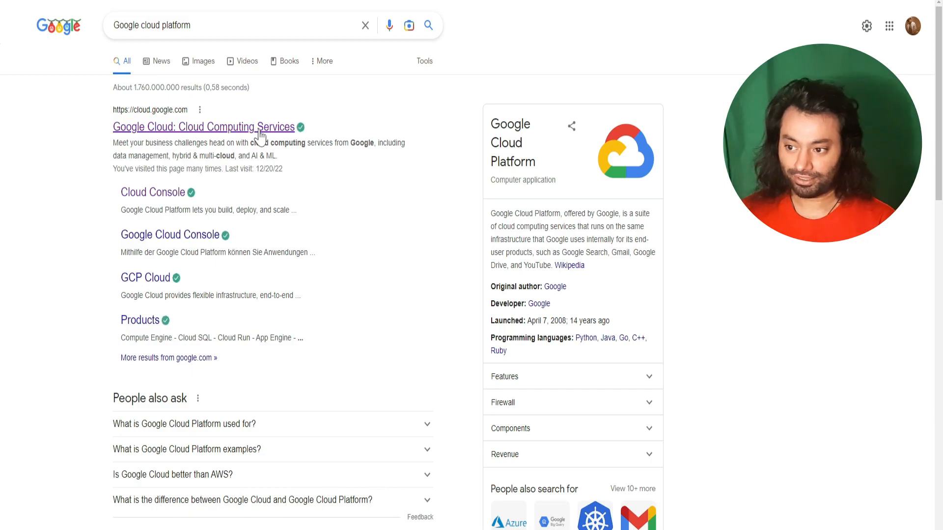
- Open the Google Cloud console from the Google Cloud website and go to BigQuery in the full product list
{"action": "left_click", "coordinate": [260, 129]}
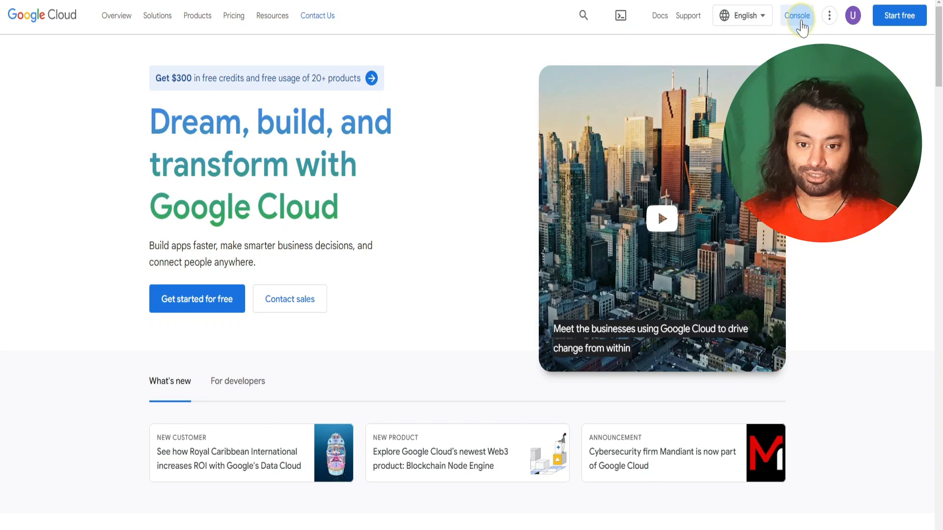
{"action": "left_click", "coordinate": [801, 20]}
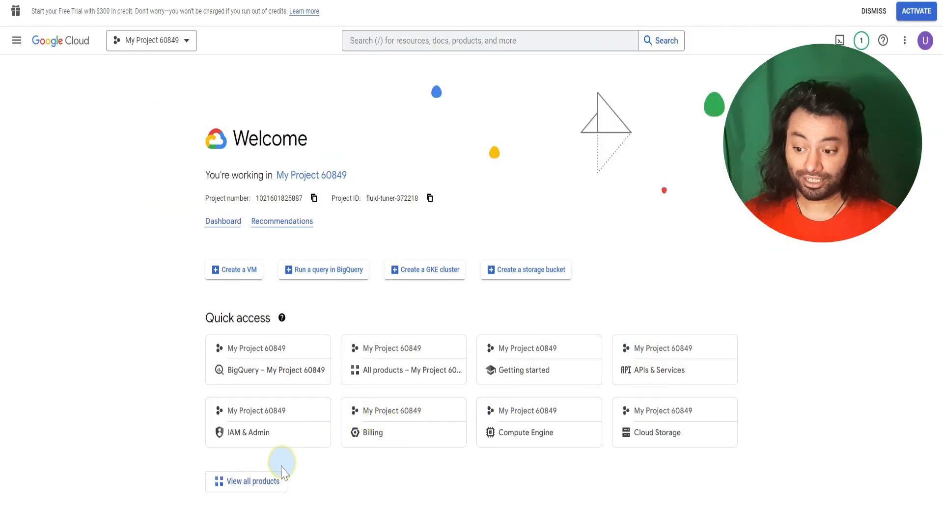
{"action": "left_click", "coordinate": [273, 485]}
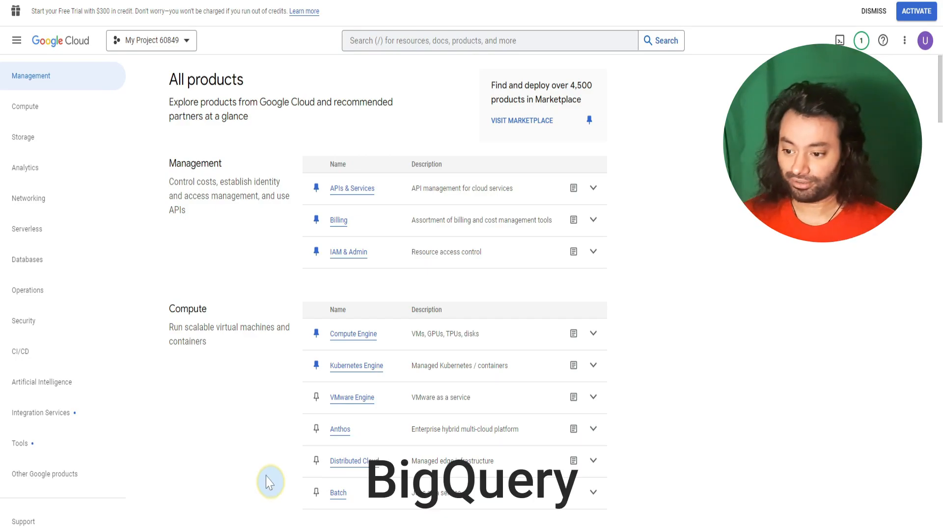
{"action": "scroll", "coordinate": [255, 373], "scroll_direction": "down", "scroll_amount": 5}
{"action": "scroll", "coordinate": [327, 393], "scroll_direction": "down", "scroll_amount": 2}
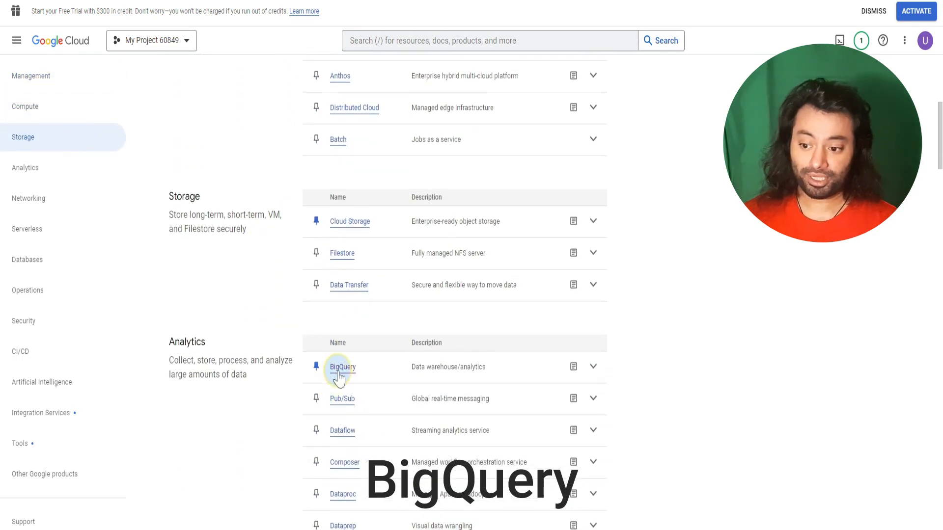
{"action": "left_click", "coordinate": [343, 368]}
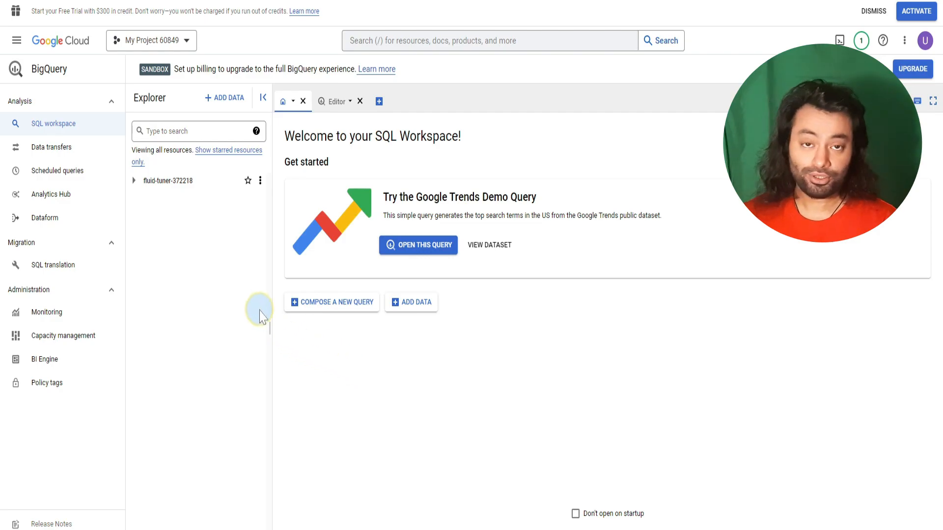
- Create a new Google Cloud project named Looker Studio, dismissing the overview charts notice
{"action": "left_click", "coordinate": [184, 48]}
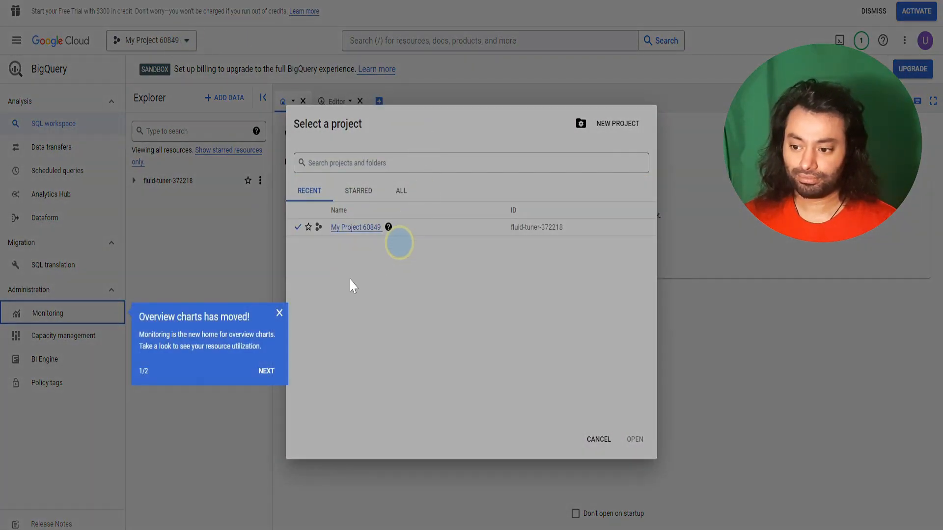
{"action": "left_click", "coordinate": [280, 314]}
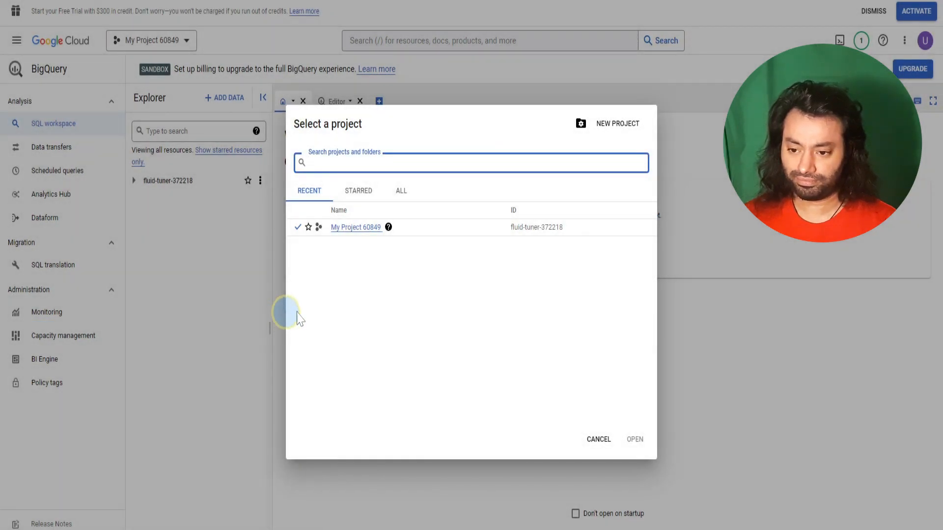
{"action": "left_click", "coordinate": [613, 125]}
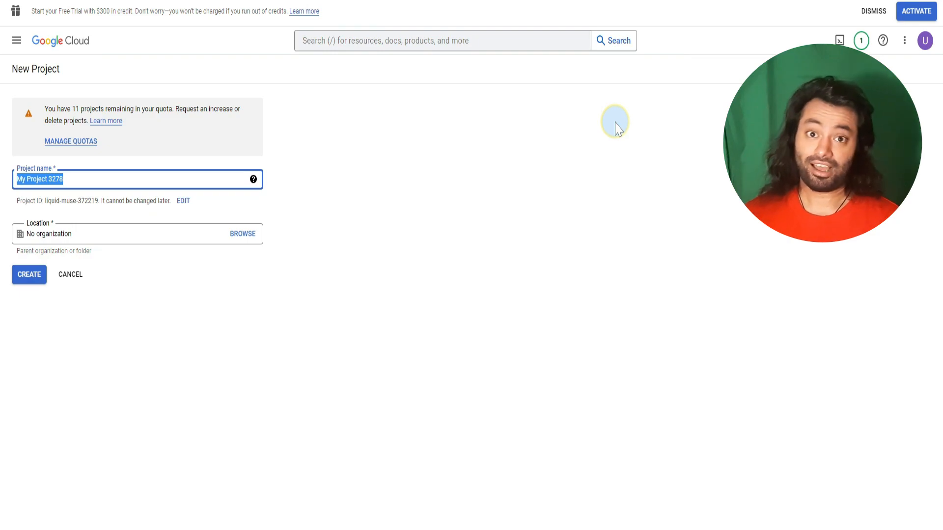
{"action": "key", "text": "BackSpace"}
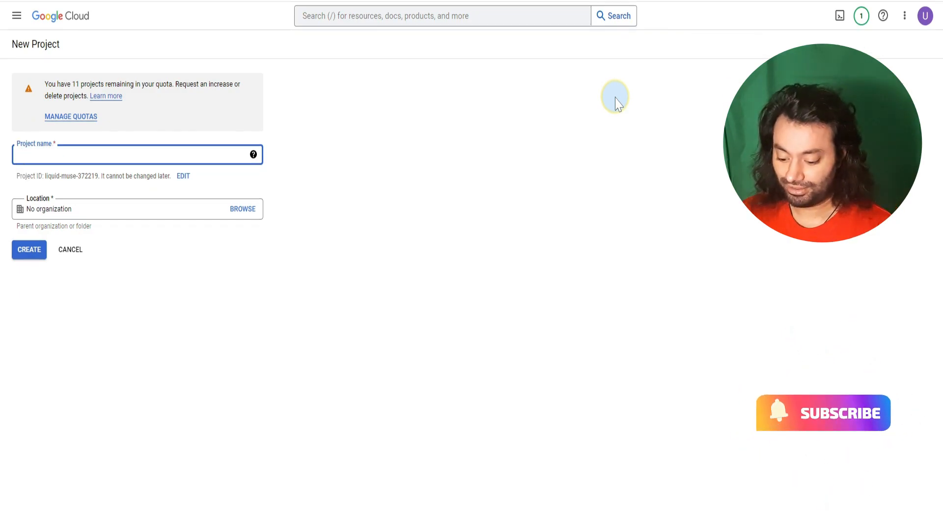
{"action": "type", "text": "Looker S"}
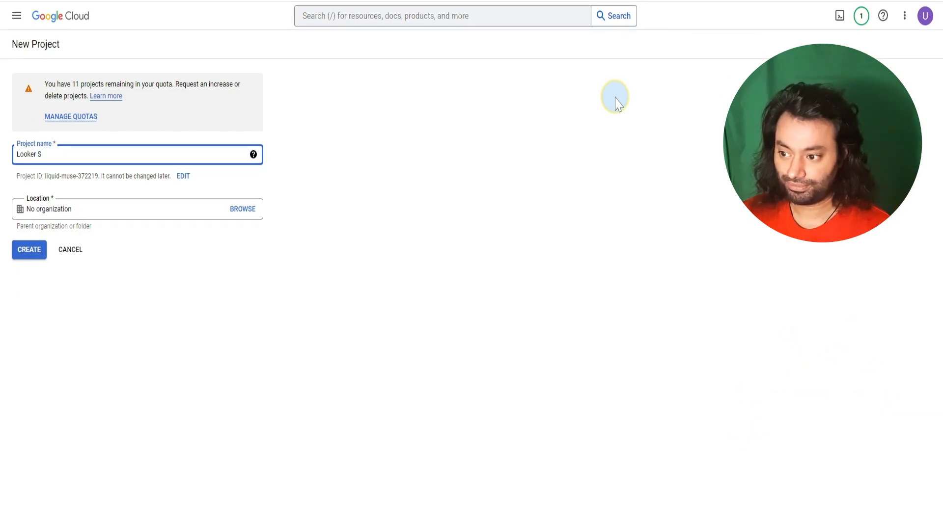
{"action": "type", "text": "tudio"}
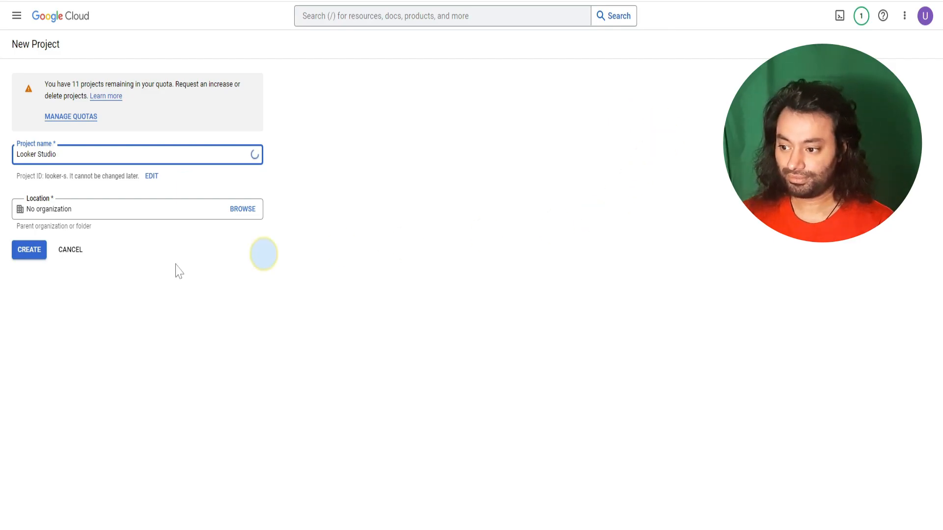
{"action": "left_click", "coordinate": [41, 256]}
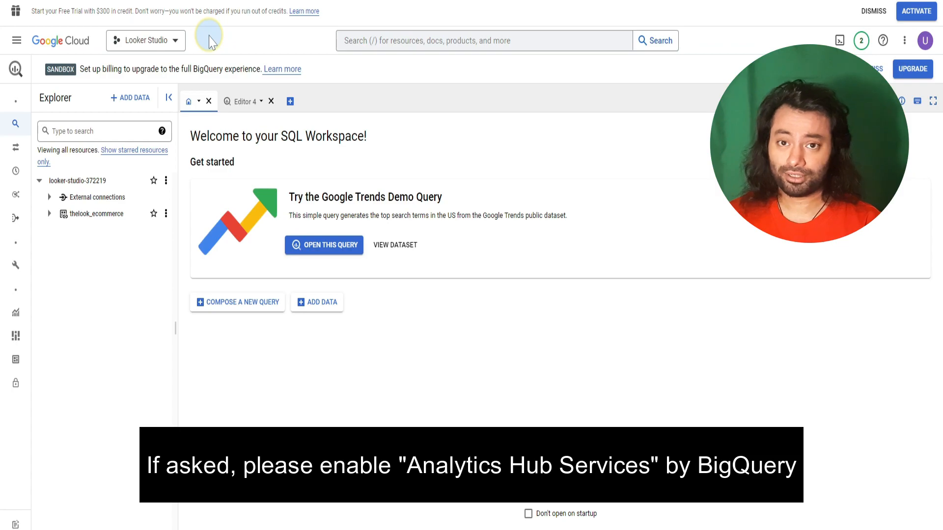
- Check the project list and browse the public datasets in the Marketplace from the add-data sources
{"action": "left_click", "coordinate": [178, 40]}
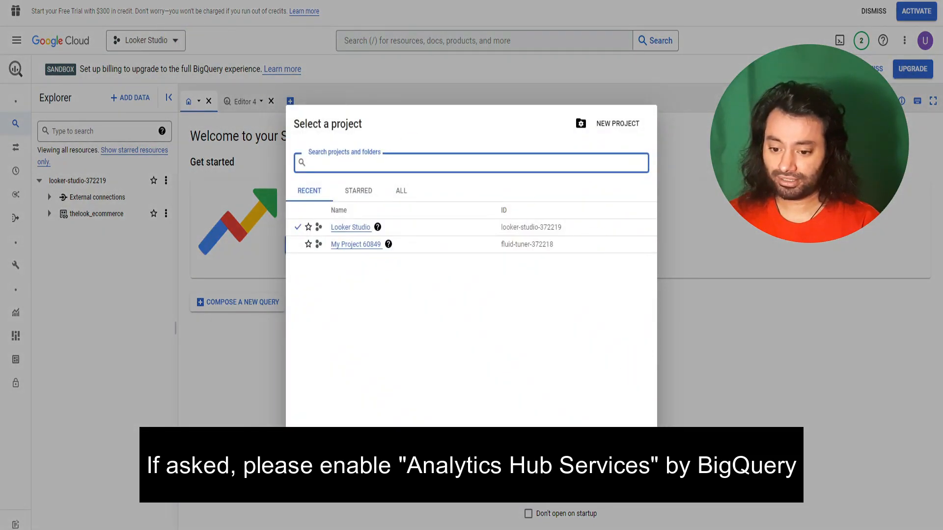
{"action": "left_click", "coordinate": [259, 271]}
{"action": "left_click", "coordinate": [137, 97]}
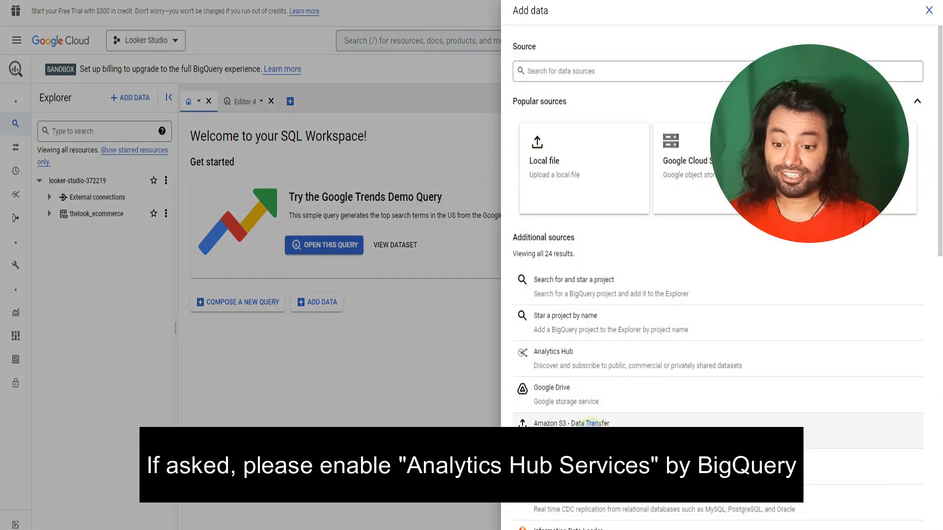
{"action": "left_click", "coordinate": [609, 424]}
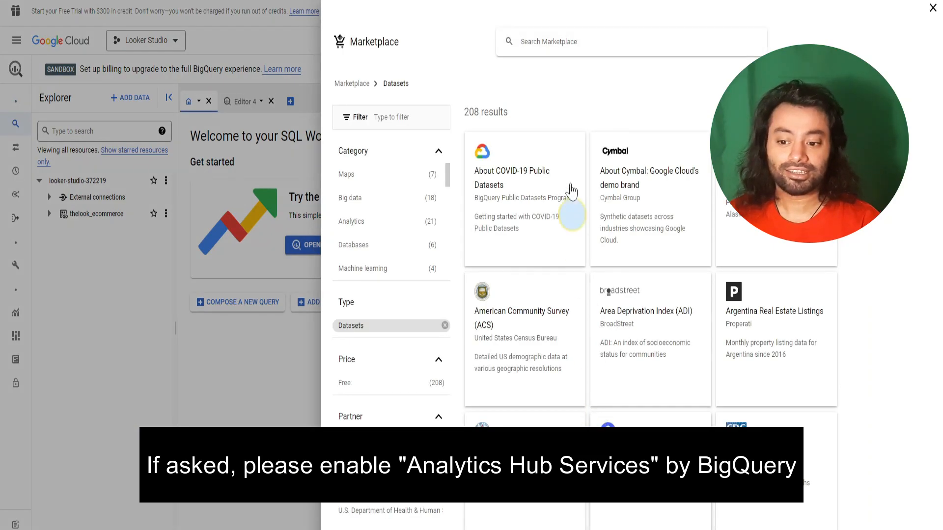
{"action": "scroll", "coordinate": [589, 268], "scroll_direction": "down", "scroll_amount": 1}
{"action": "scroll", "coordinate": [589, 268], "scroll_direction": "up", "scroll_amount": 1}
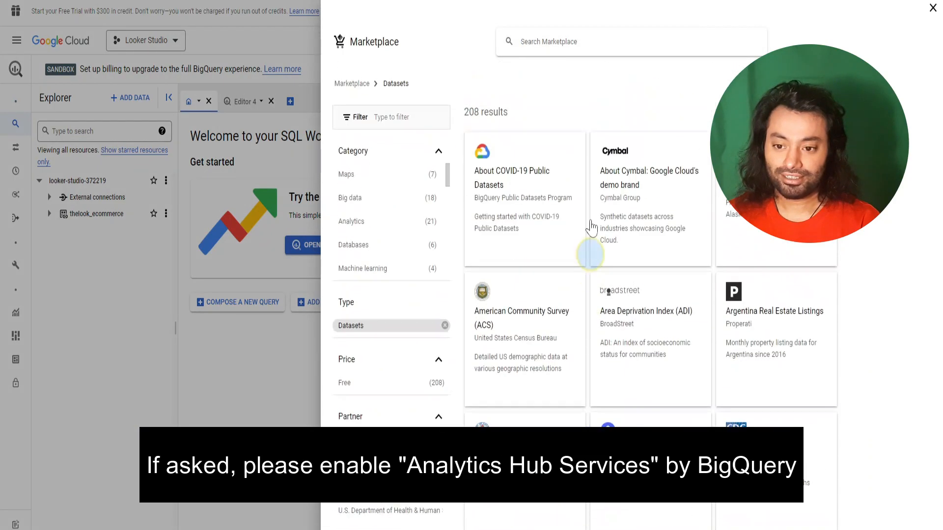
- Search the Marketplace for "ecommerce" and open the theLook eCommerce dataset in BigQuery
{"action": "left_click", "coordinate": [576, 47]}
{"action": "type", "text": "ecommerce"}
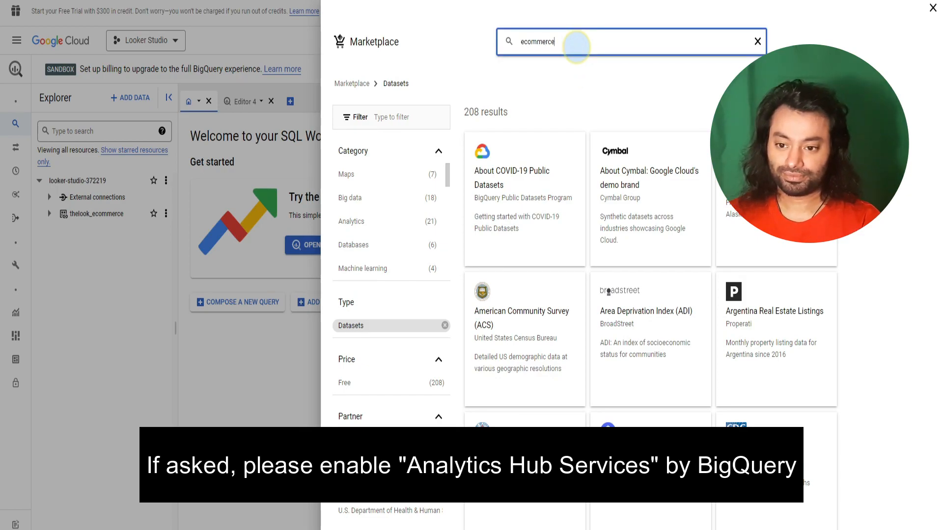
{"action": "key", "text": "Return"}
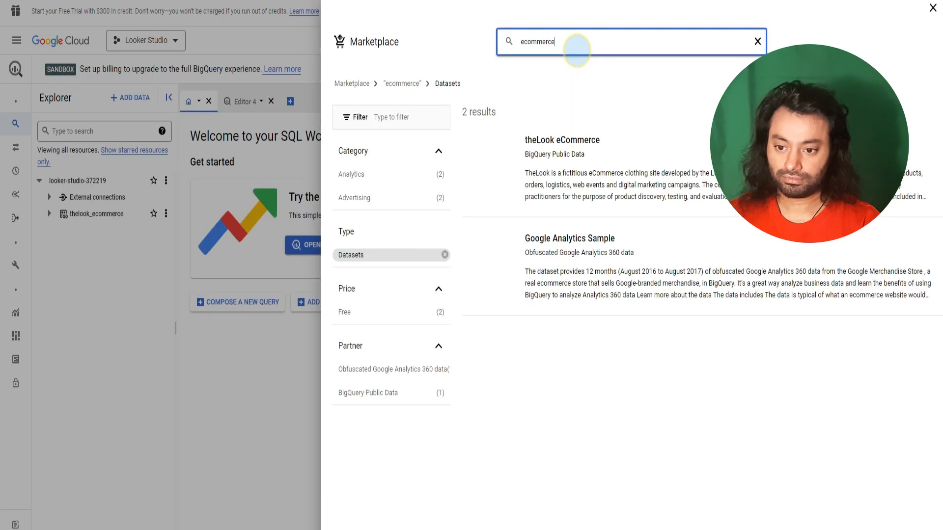
{"action": "left_click", "coordinate": [566, 156]}
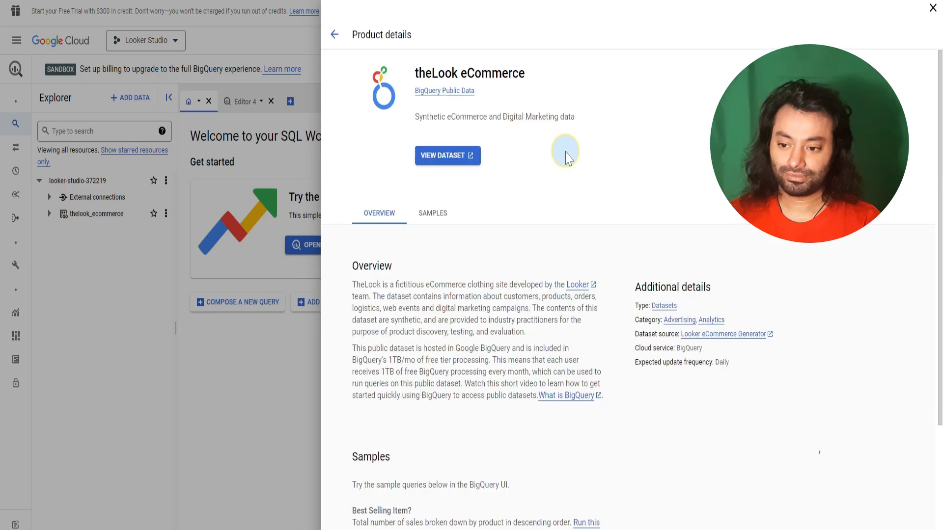
{"action": "left_click", "coordinate": [433, 159]}
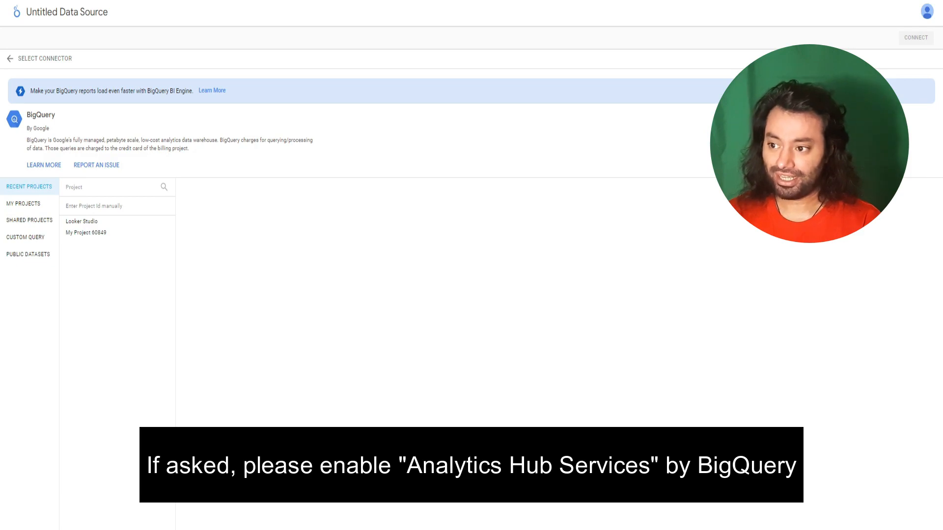
- Reload the untitled data source in Looker Studio, choose the BigQuery connector, and list public datasets with Looker Studio as the billing project
{"action": "key", "text": "F5"}
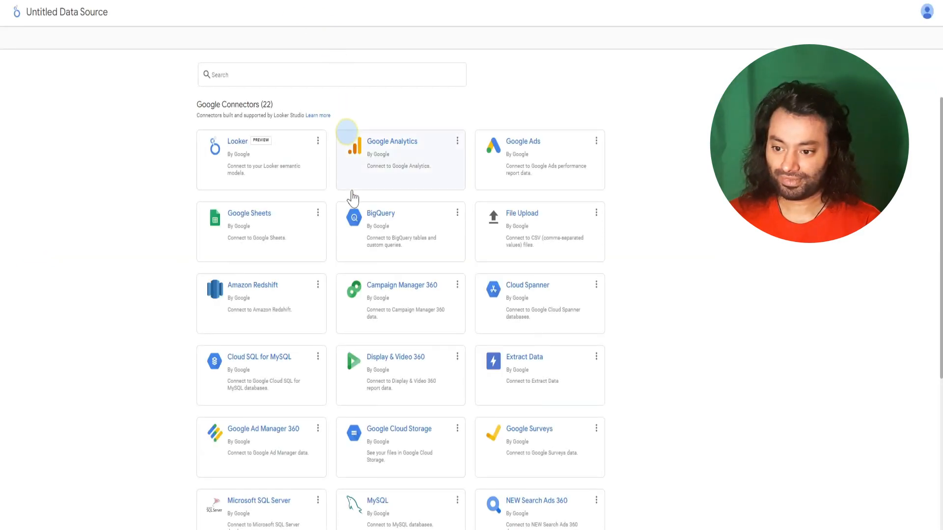
{"action": "left_click", "coordinate": [356, 236]}
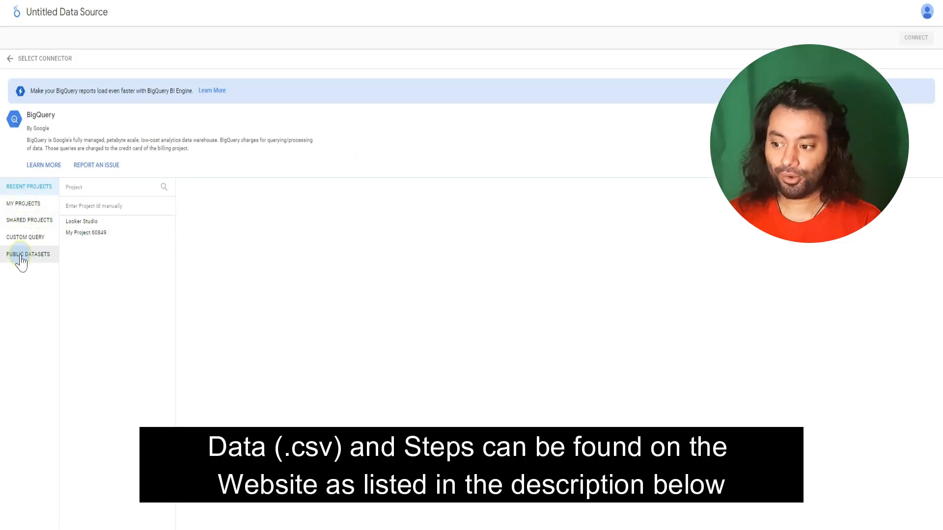
{"action": "left_click", "coordinate": [21, 260]}
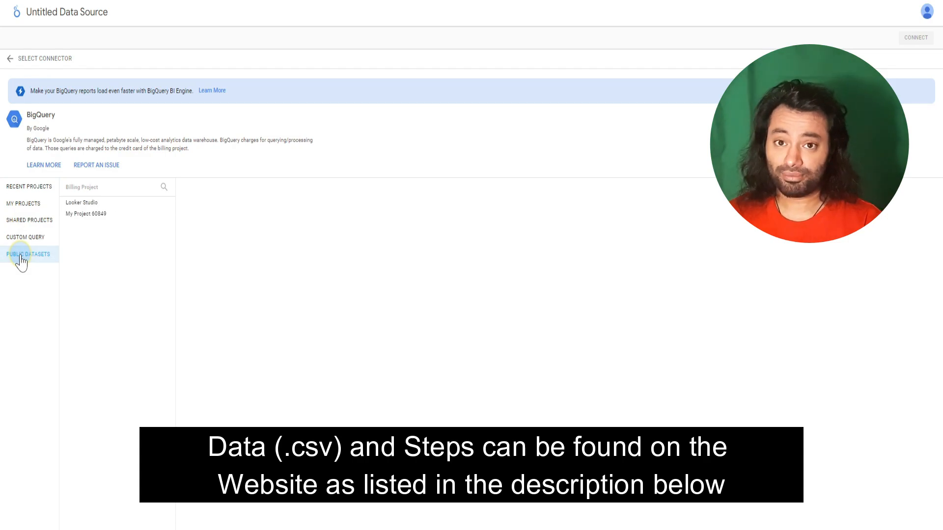
{"action": "left_click", "coordinate": [82, 203]}
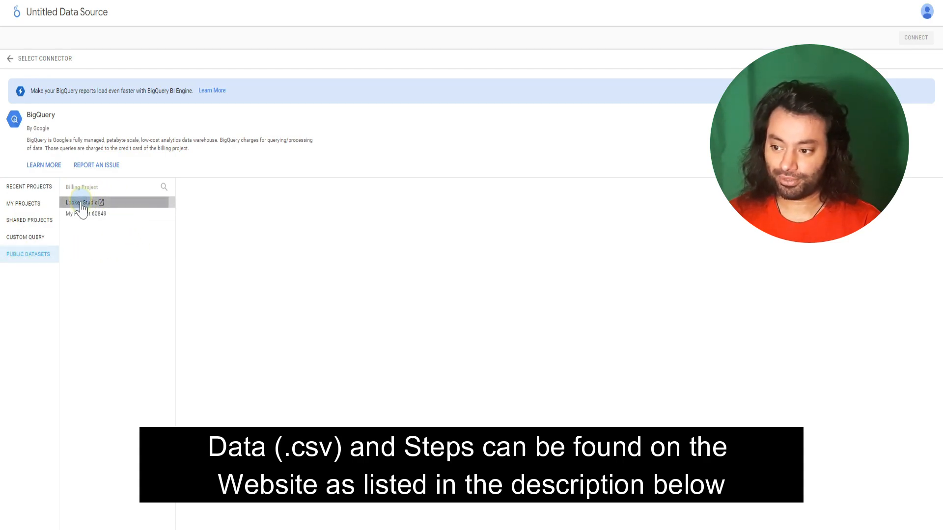
- Search the public datasets for "look", select thelook_ecommerce, and connect its inventory_items table as the data source
{"action": "scroll", "coordinate": [226, 275], "scroll_direction": "down", "scroll_amount": 10}
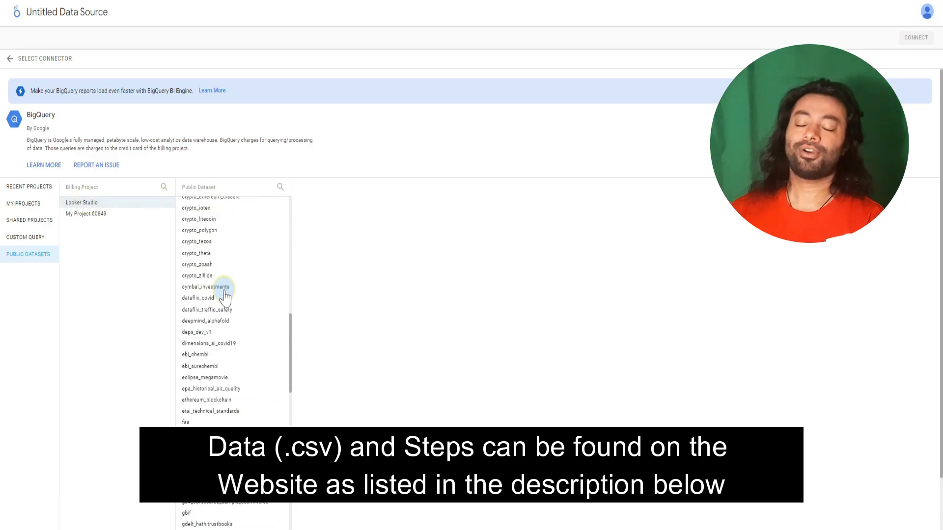
{"action": "scroll", "coordinate": [225, 296], "scroll_direction": "up", "scroll_amount": 5}
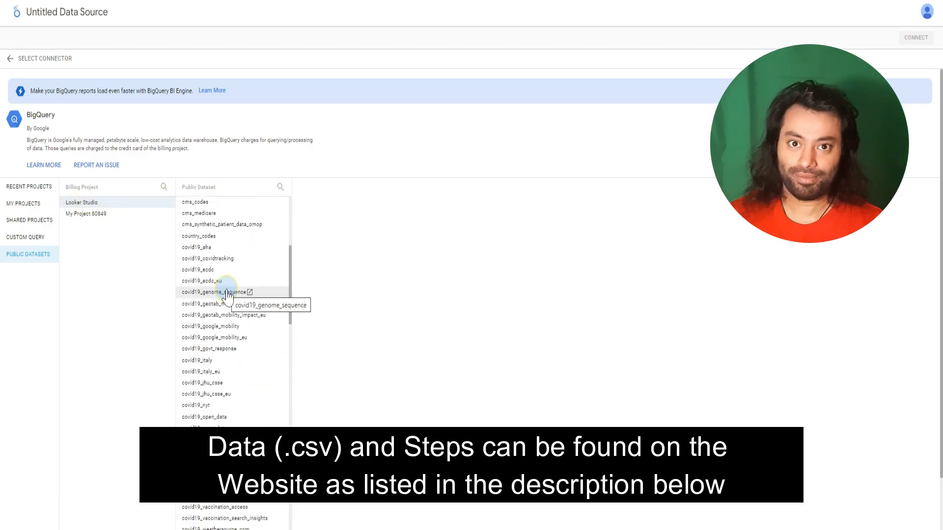
{"action": "scroll", "coordinate": [228, 296], "scroll_direction": "down", "scroll_amount": 8}
{"action": "scroll", "coordinate": [229, 298], "scroll_direction": "down", "scroll_amount": 8}
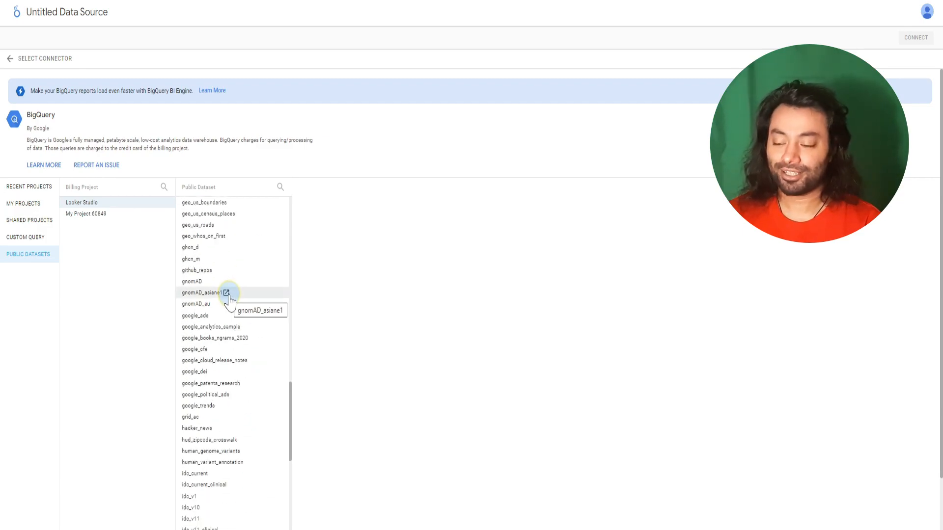
{"action": "scroll", "coordinate": [230, 305], "scroll_direction": "down", "scroll_amount": 6}
{"action": "scroll", "coordinate": [231, 319], "scroll_direction": "down", "scroll_amount": 15}
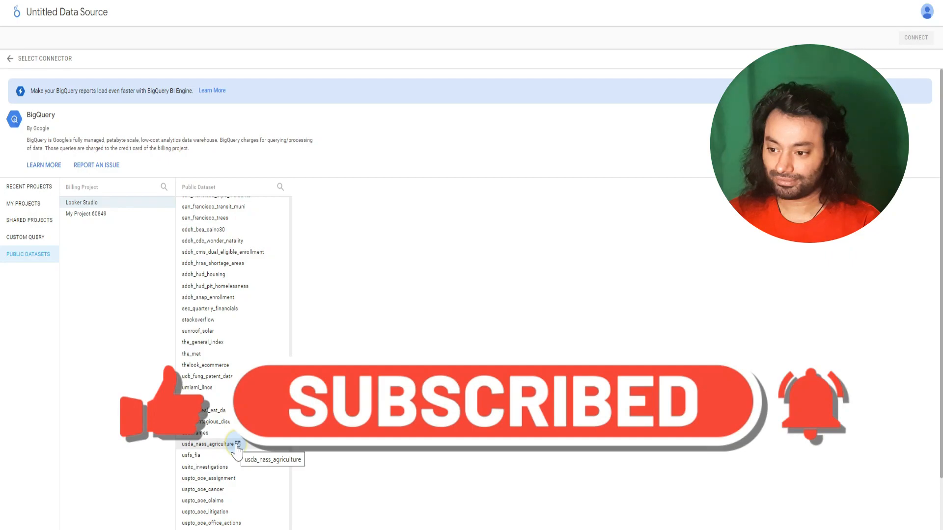
{"action": "scroll", "coordinate": [240, 373], "scroll_direction": "up", "scroll_amount": 6}
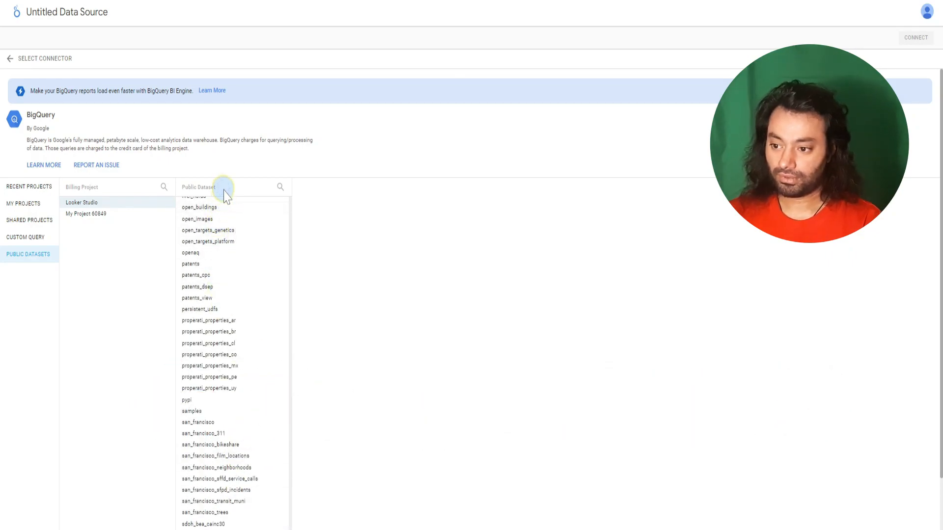
{"action": "left_click", "coordinate": [280, 187]}
{"action": "type", "text": "look"}
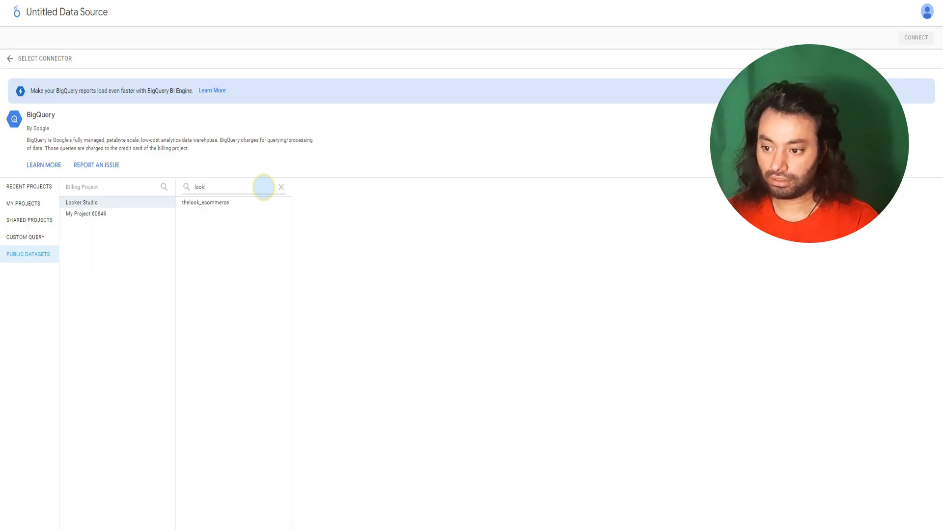
{"action": "left_click", "coordinate": [247, 204]}
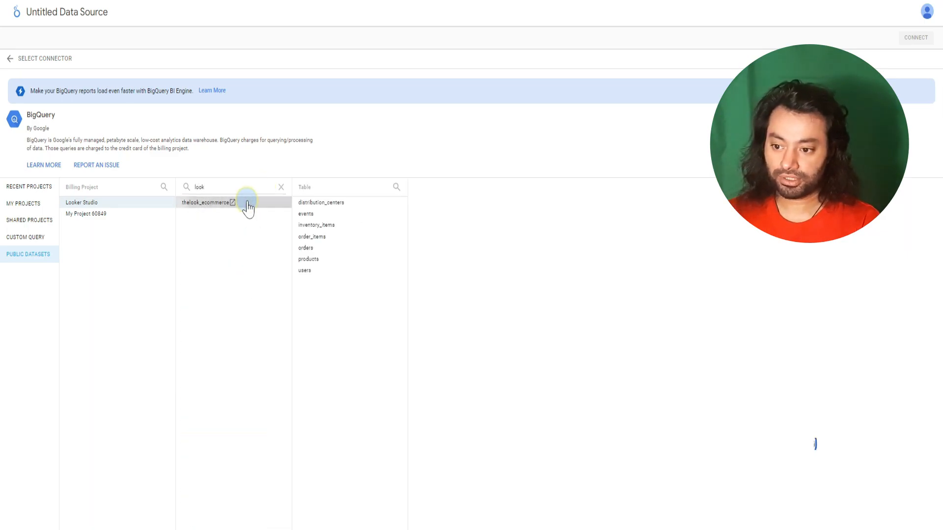
{"action": "left_click", "coordinate": [358, 229]}
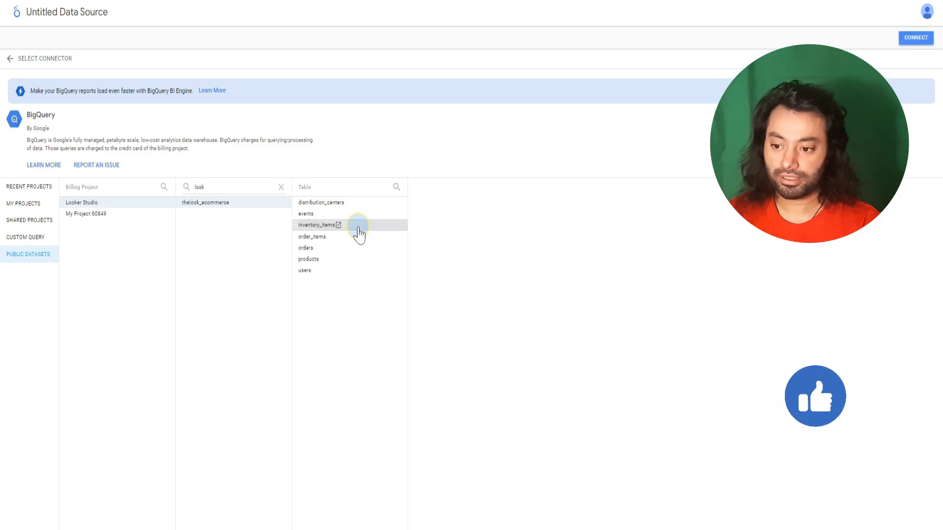
{"action": "left_click", "coordinate": [917, 39]}
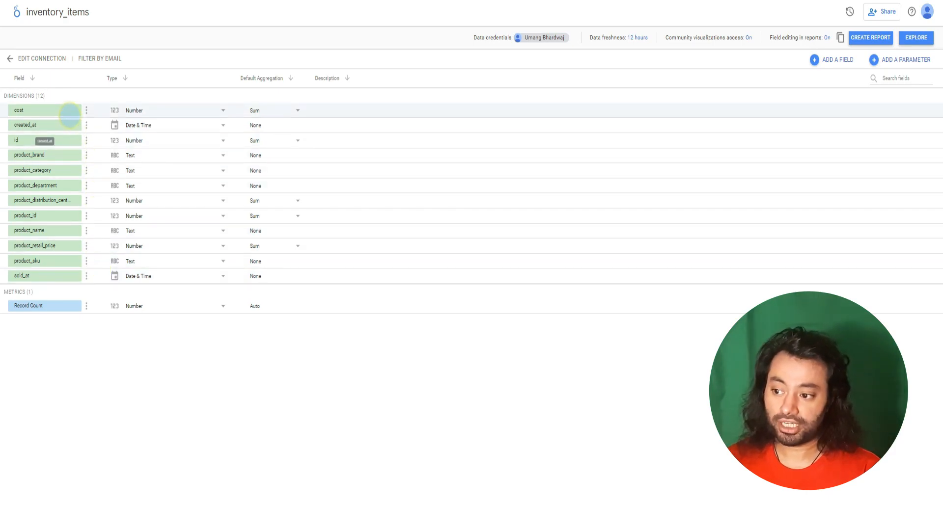
- Rename the product_retail_price field to retail_price
{"action": "left_click", "coordinate": [52, 140]}
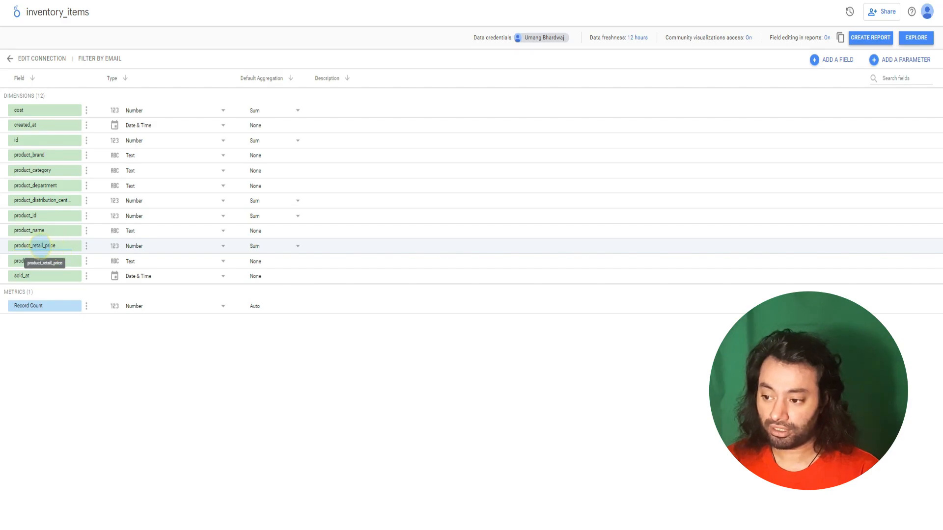
{"action": "left_click", "coordinate": [32, 246]}
{"action": "left_click_drag", "start_coordinate": [33, 245], "coordinate": [10, 244]}
{"action": "key", "text": "BackSpace"}
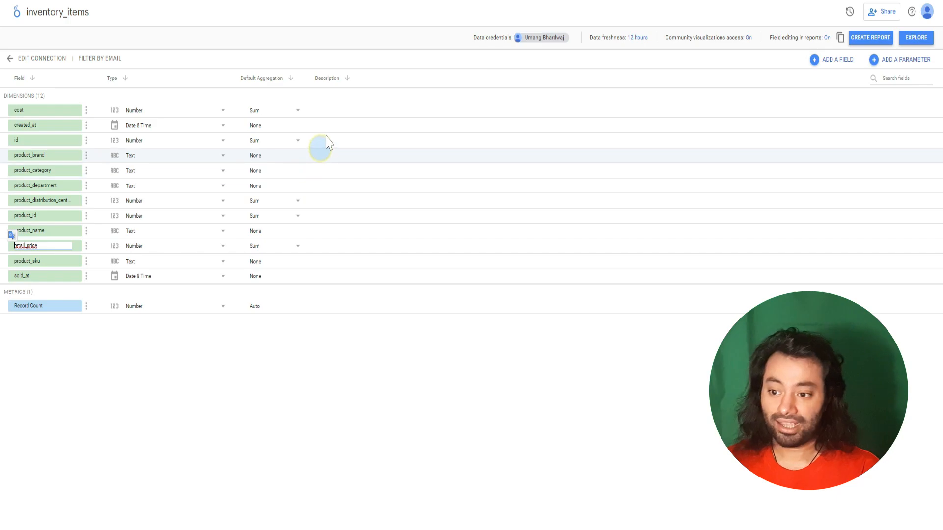
- Add the description "cost of the product purchased" to the cost field
{"action": "left_click", "coordinate": [342, 112]}
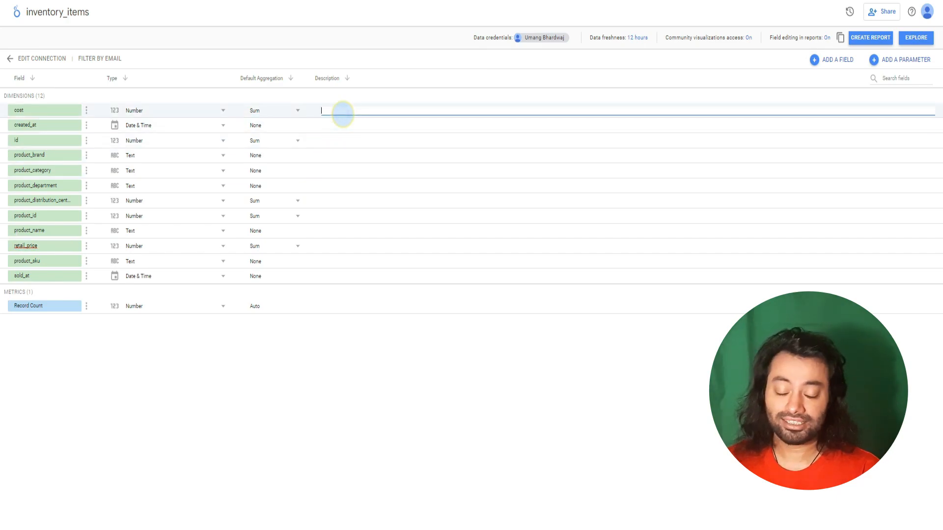
{"action": "left_click", "coordinate": [348, 113]}
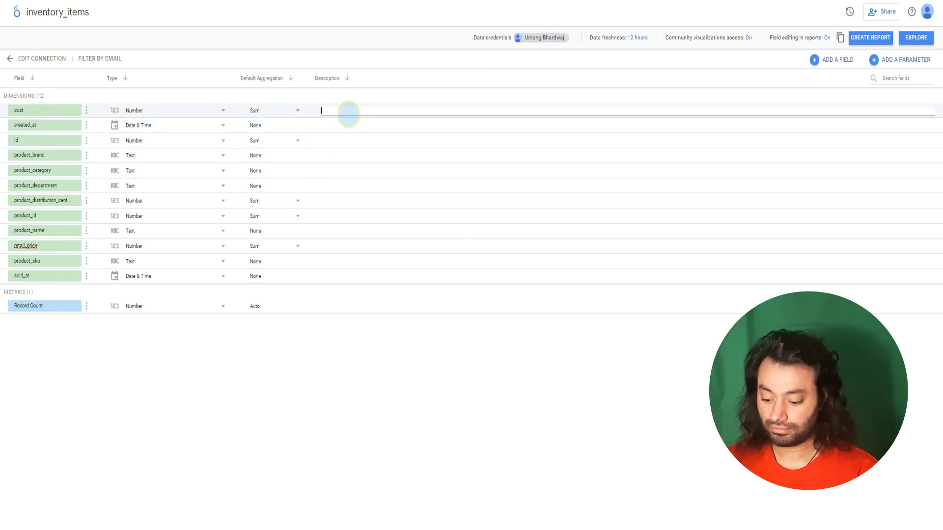
{"action": "type", "text": "cost of the"}
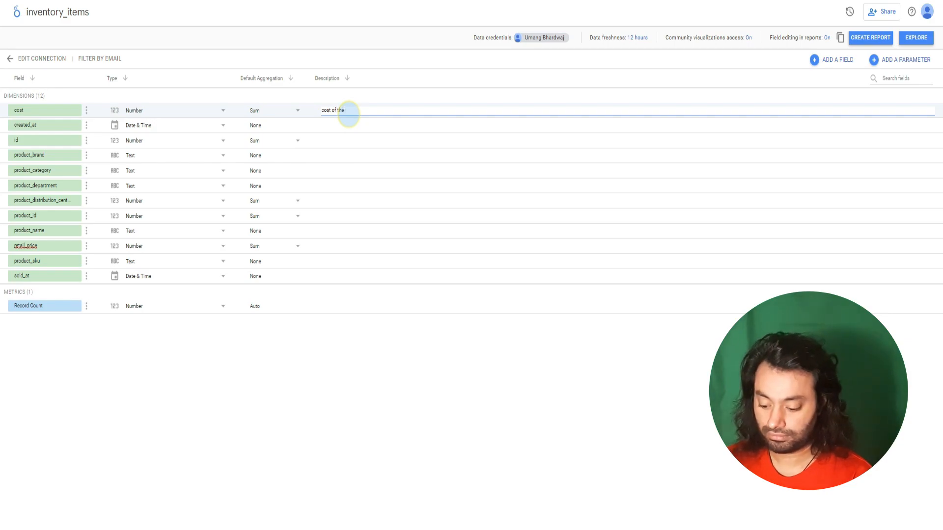
{"action": "type", "text": " product purchased"}
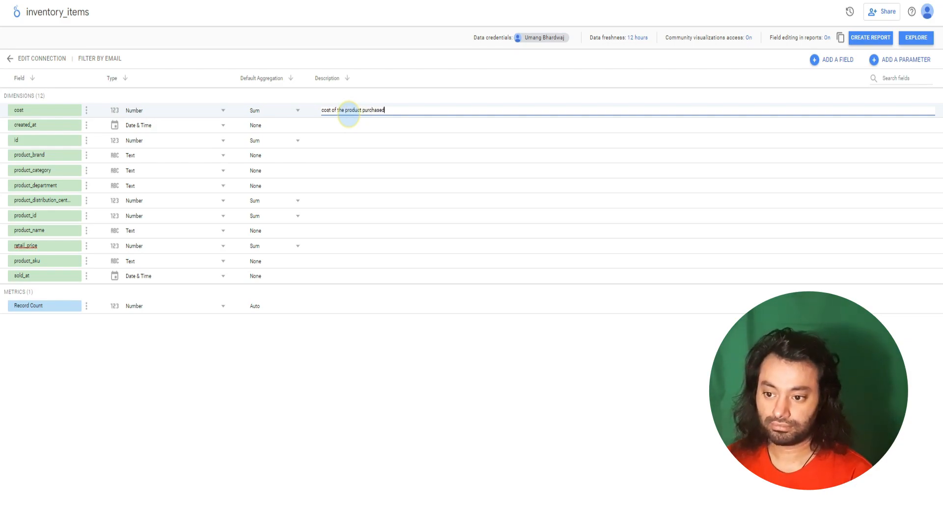
{"action": "key", "text": "Return"}
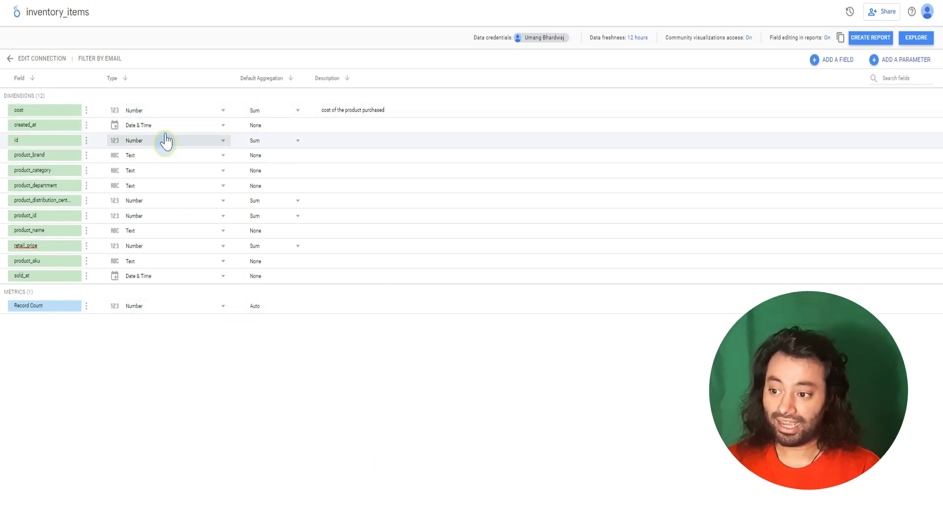
- Change the type of the created_at field to Date and accept the change
{"action": "left_click", "coordinate": [223, 128]}
{"action": "mouse_move", "coordinate": [191, 177]}
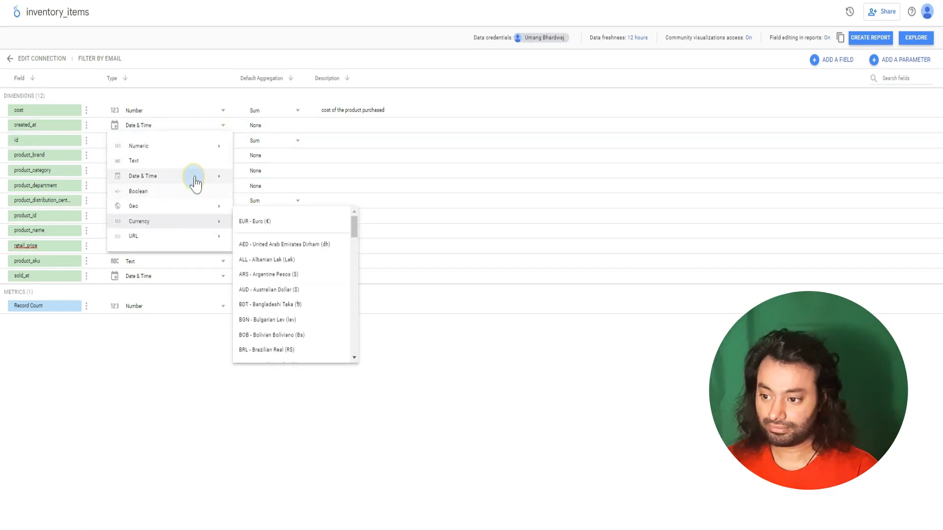
{"action": "left_click", "coordinate": [280, 182]}
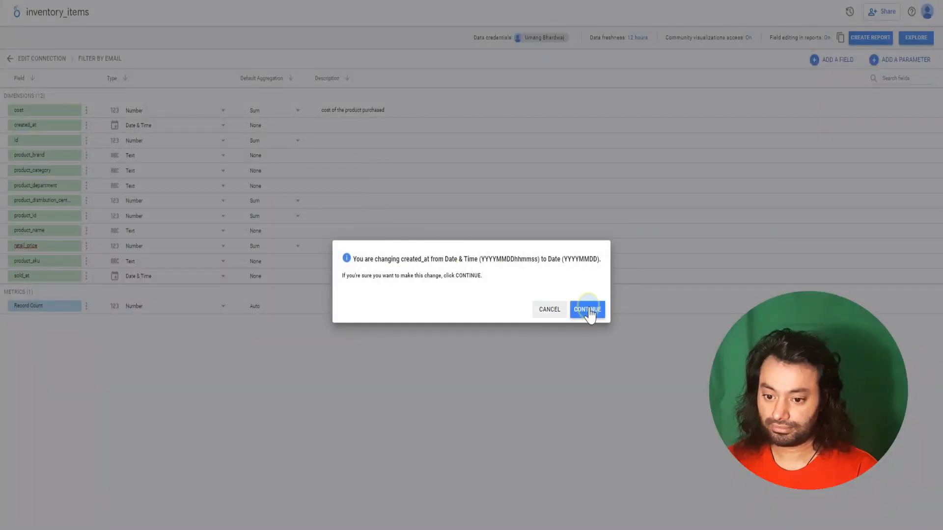
{"action": "left_click", "coordinate": [582, 310]}
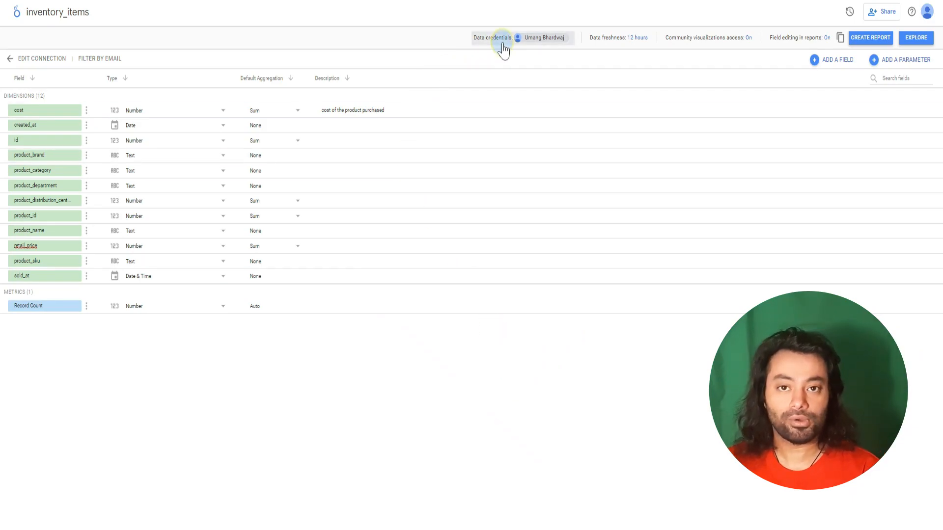
- Review the data freshness options, confirming every 12 hours, and look at the community visualizations access setting
{"action": "left_click", "coordinate": [640, 39]}
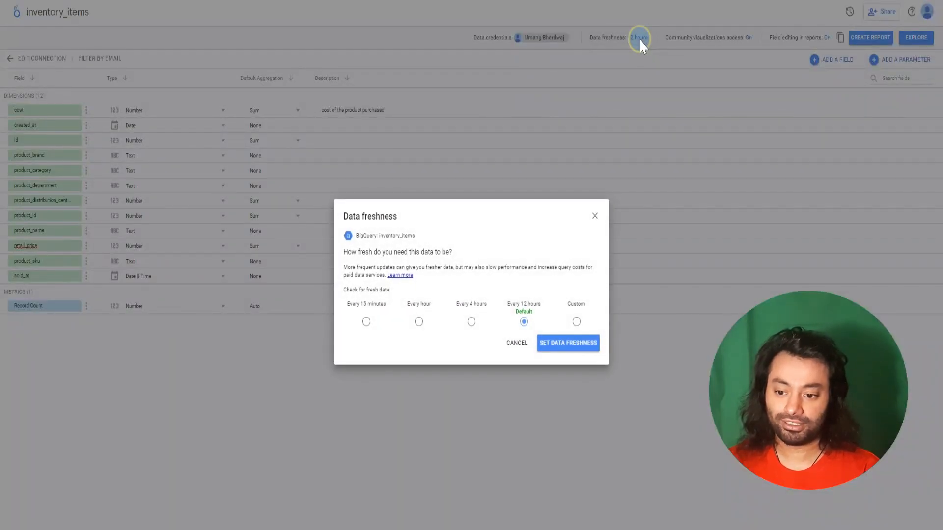
{"action": "left_click", "coordinate": [546, 349]}
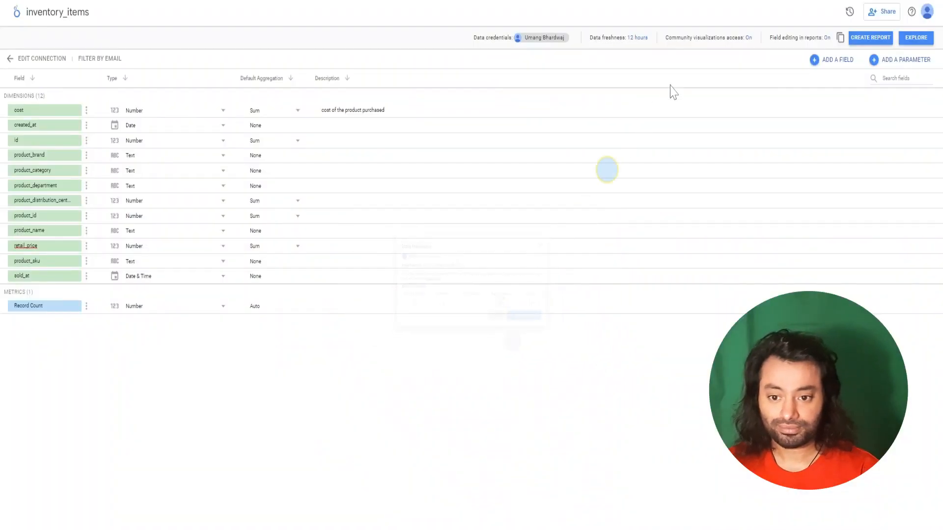
{"action": "left_click", "coordinate": [707, 43]}
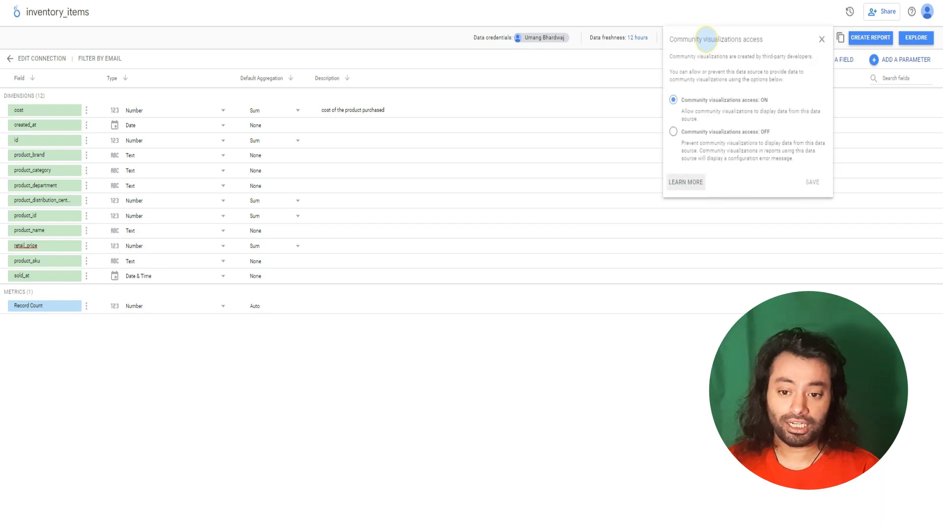
{"action": "left_click", "coordinate": [822, 40]}
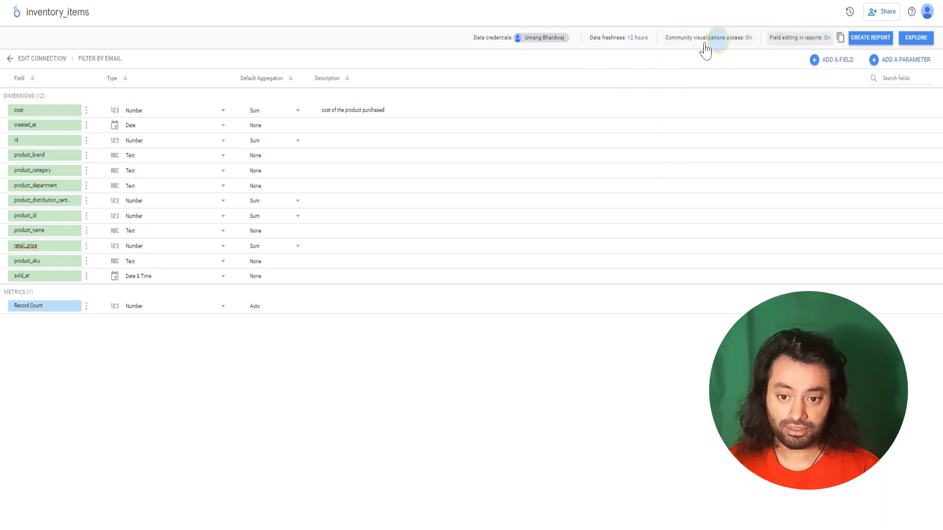
- Turn off community visualizations access for the inventory_items data source and save the setting
{"action": "left_click", "coordinate": [702, 43]}
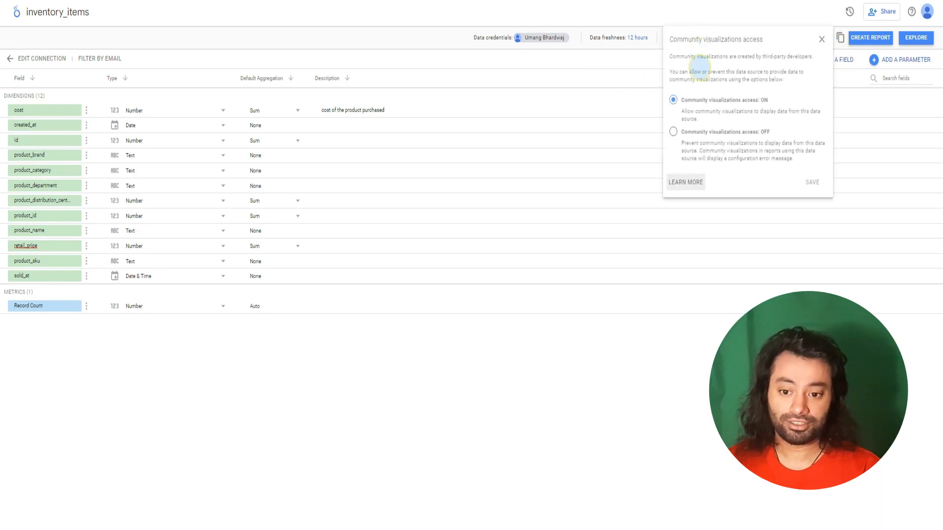
{"action": "left_click", "coordinate": [674, 131]}
{"action": "left_click", "coordinate": [812, 183]}
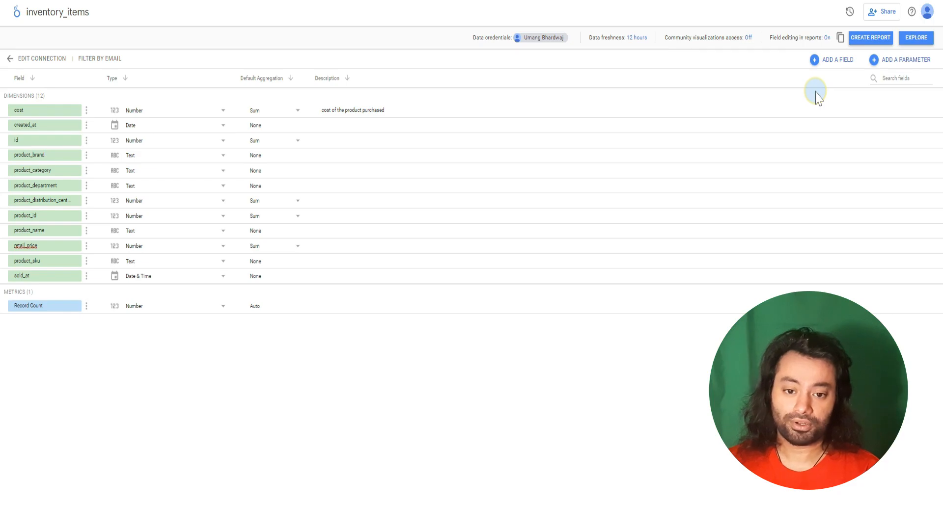
- Explore the inventory_items data source and add a second tab to the explorer
{"action": "left_click", "coordinate": [917, 38]}
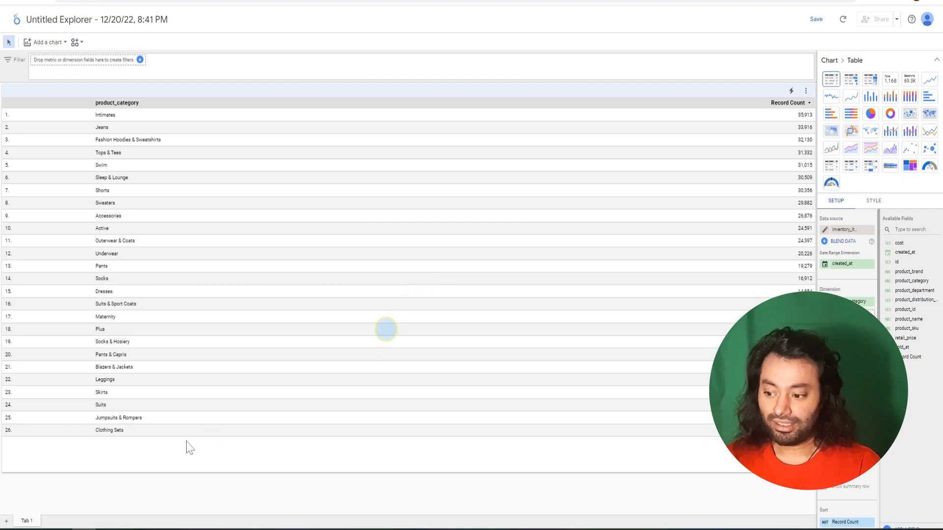
{"action": "left_click", "coordinate": [6, 521]}
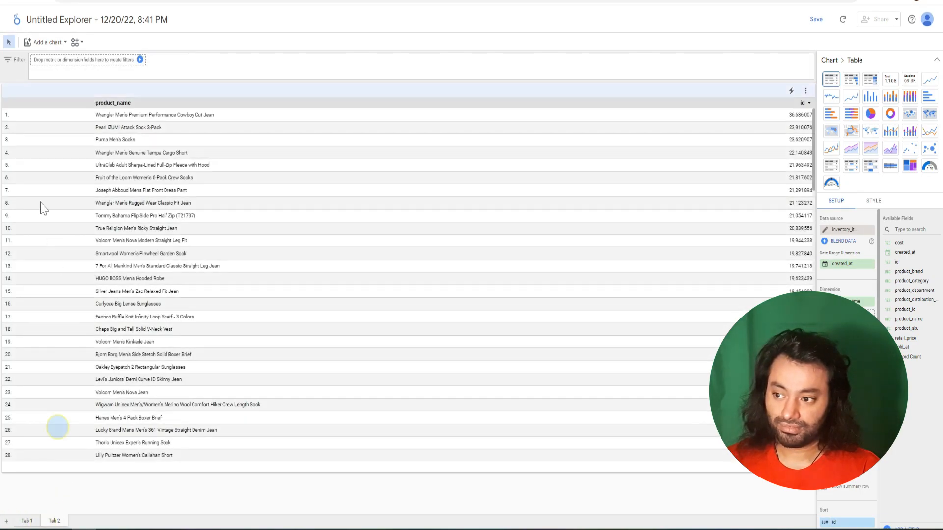
- Add a column chart beside the table in the second tab, set its dimension to product_brand, and save the explorer
{"action": "left_click", "coordinate": [61, 43]}
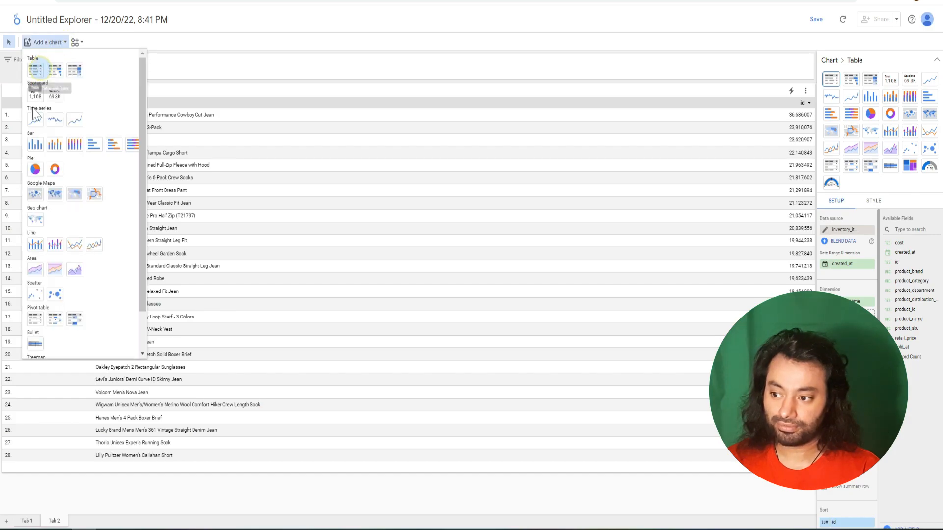
{"action": "left_click", "coordinate": [36, 145]}
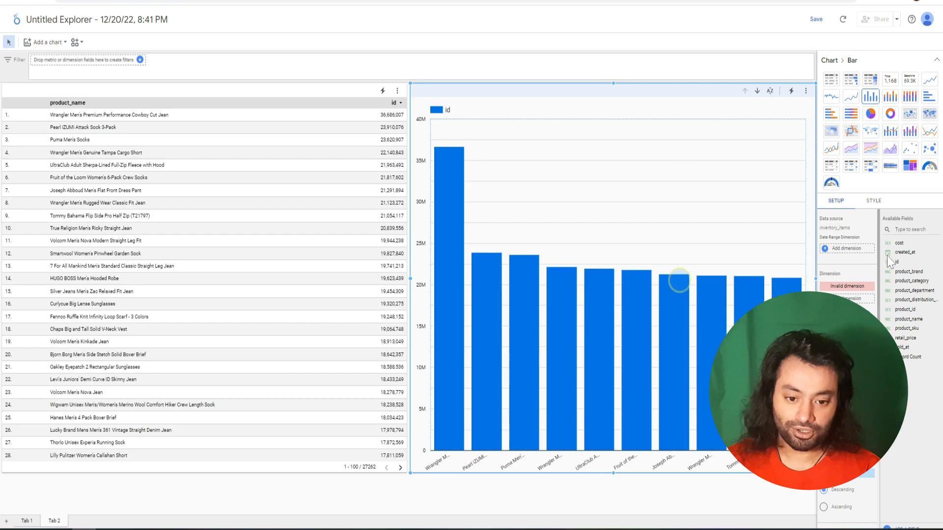
{"action": "left_click_drag", "start_coordinate": [921, 271], "coordinate": [861, 295]}
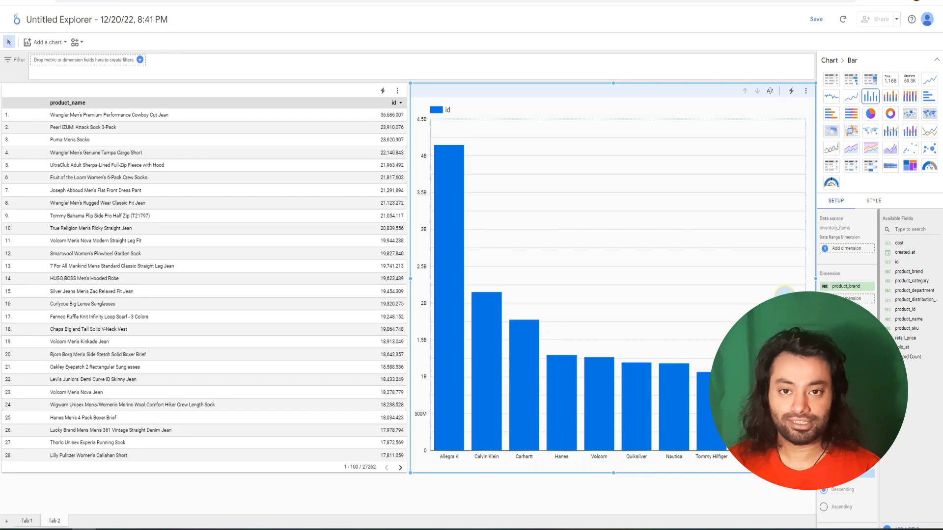
{"action": "left_click", "coordinate": [824, 19]}
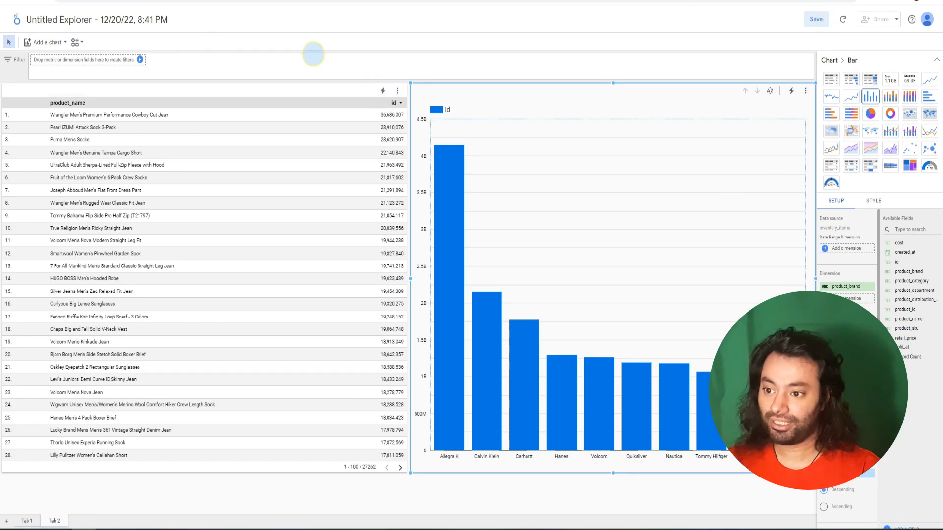
- Return to the home page, reopen the inventory_items data source, and create a report from it
{"action": "left_click", "coordinate": [16, 19]}
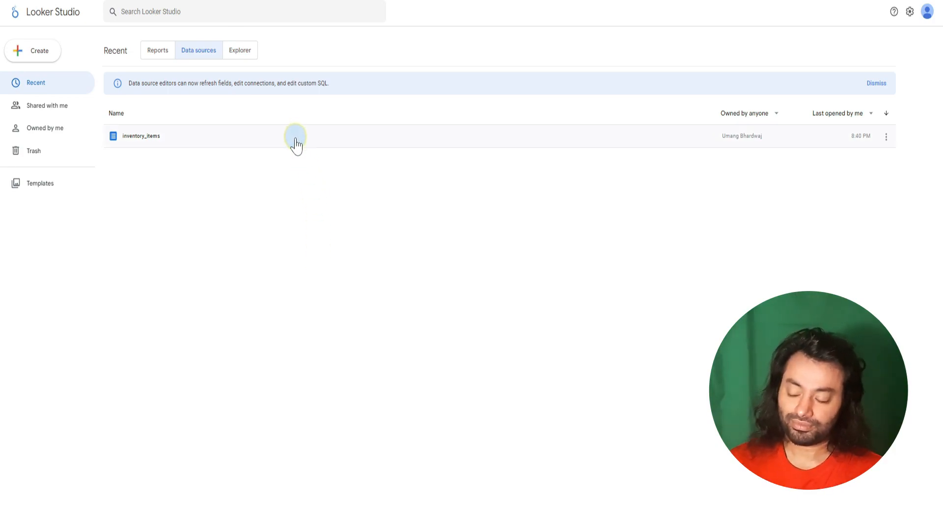
{"action": "left_click", "coordinate": [176, 142]}
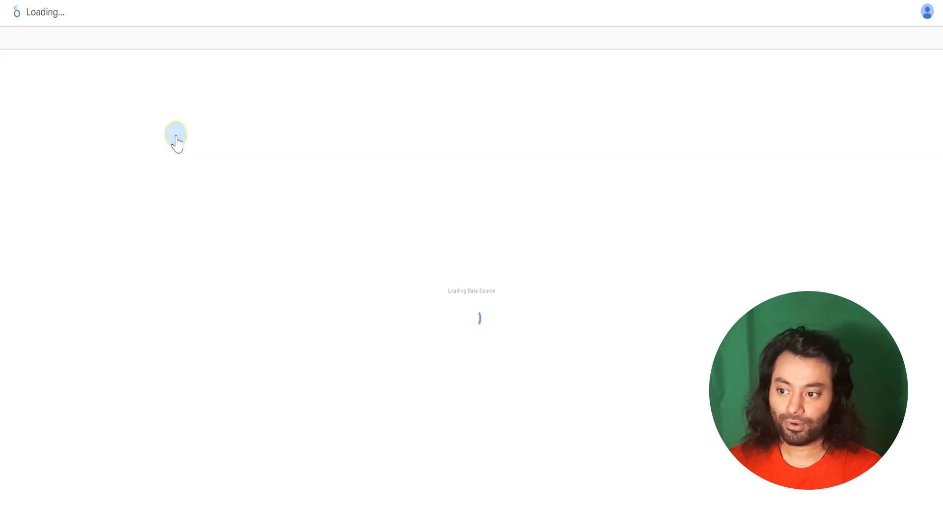
{"action": "left_click", "coordinate": [879, 41]}
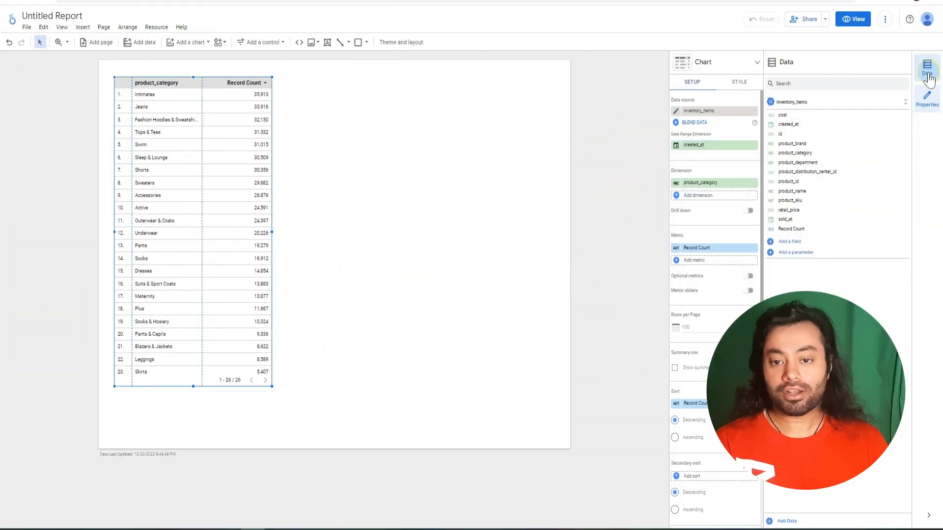
- Examine the report's available data fields and the selected table's setup and style properties, including sorting, date range, filter and header formatting options
{"action": "left_click", "coordinate": [928, 74]}
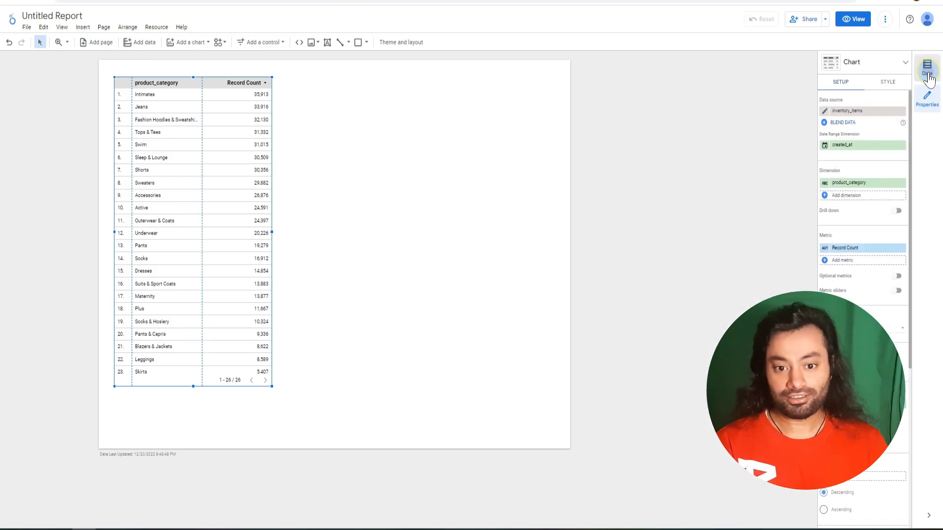
{"action": "left_click", "coordinate": [928, 98]}
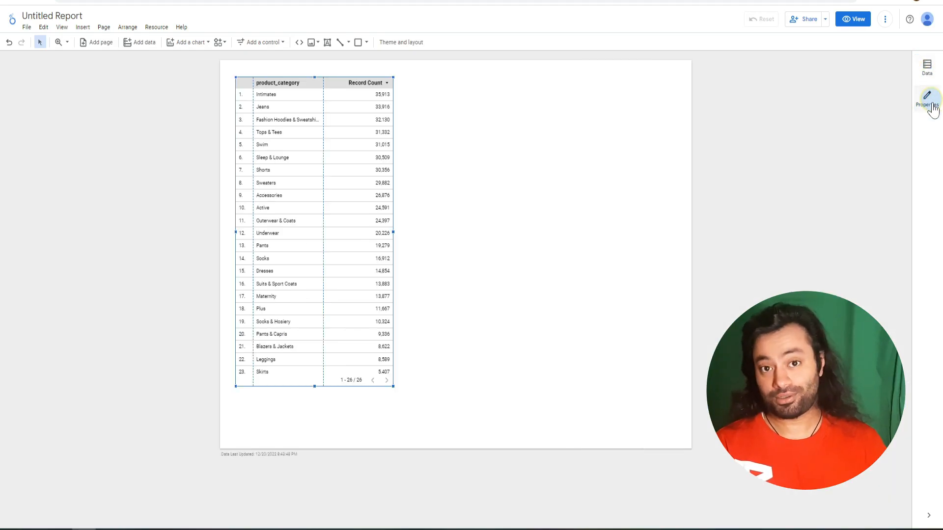
{"action": "left_click", "coordinate": [929, 69]}
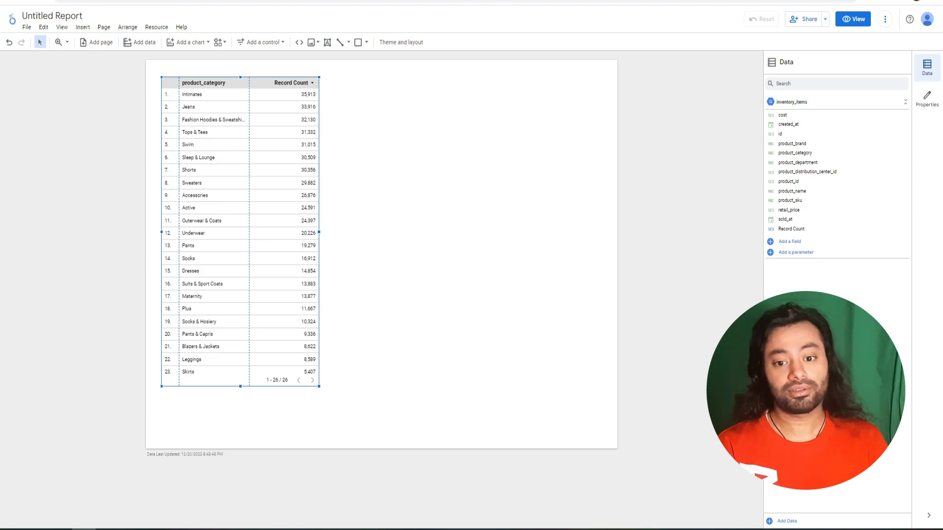
{"action": "left_click", "coordinate": [928, 99]}
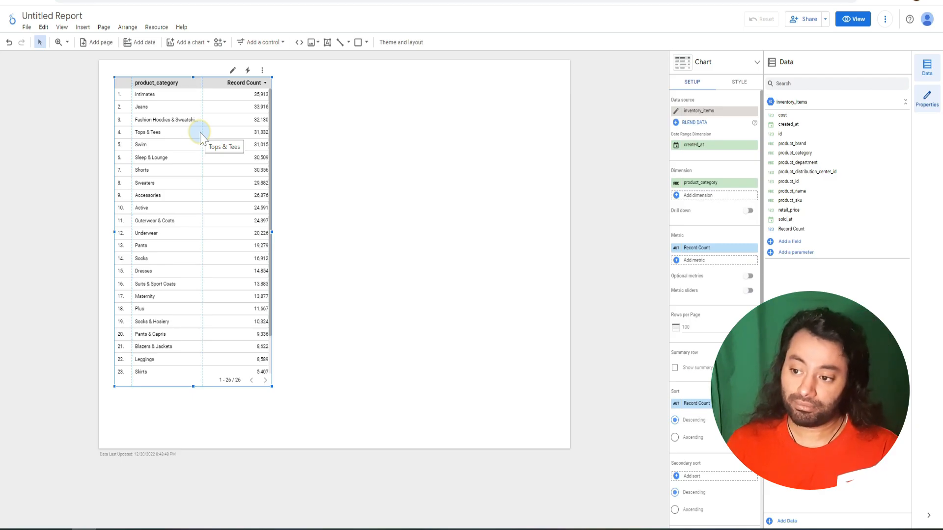
{"action": "scroll", "coordinate": [749, 250], "scroll_direction": "down", "scroll_amount": 3}
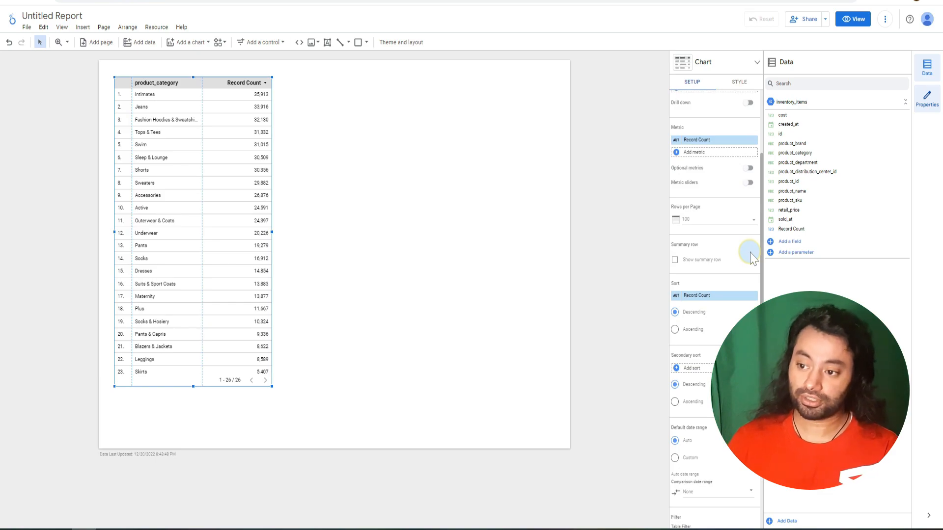
{"action": "scroll", "coordinate": [751, 259], "scroll_direction": "down", "scroll_amount": 3}
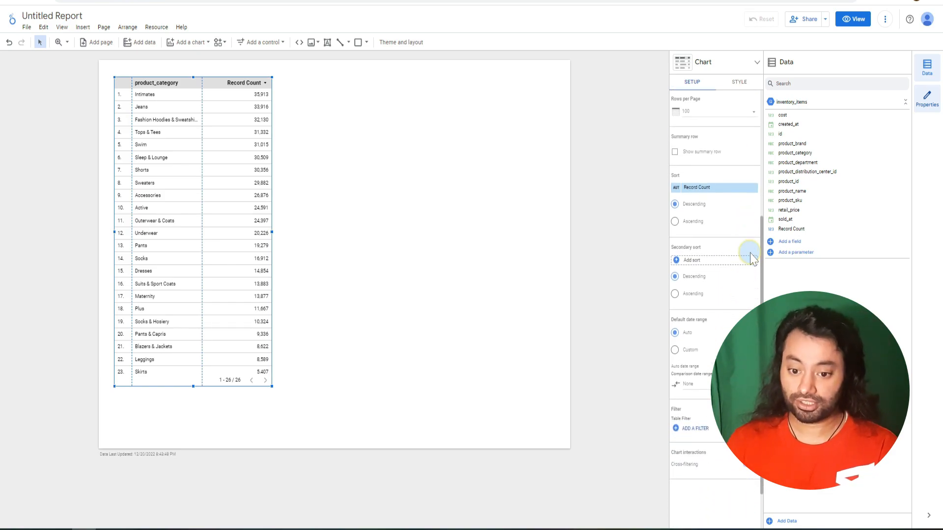
{"action": "scroll", "coordinate": [751, 259], "scroll_direction": "up", "scroll_amount": 3}
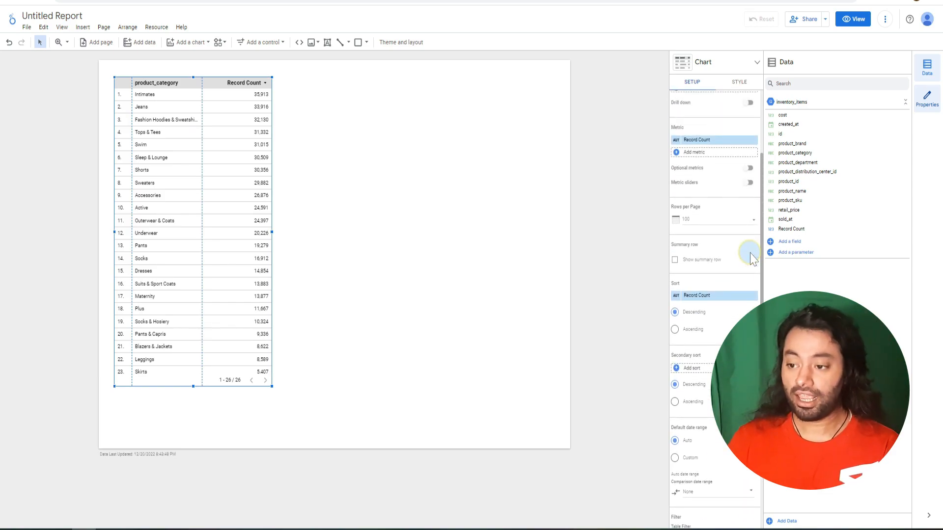
{"action": "scroll", "coordinate": [751, 259], "scroll_direction": "down", "scroll_amount": 6}
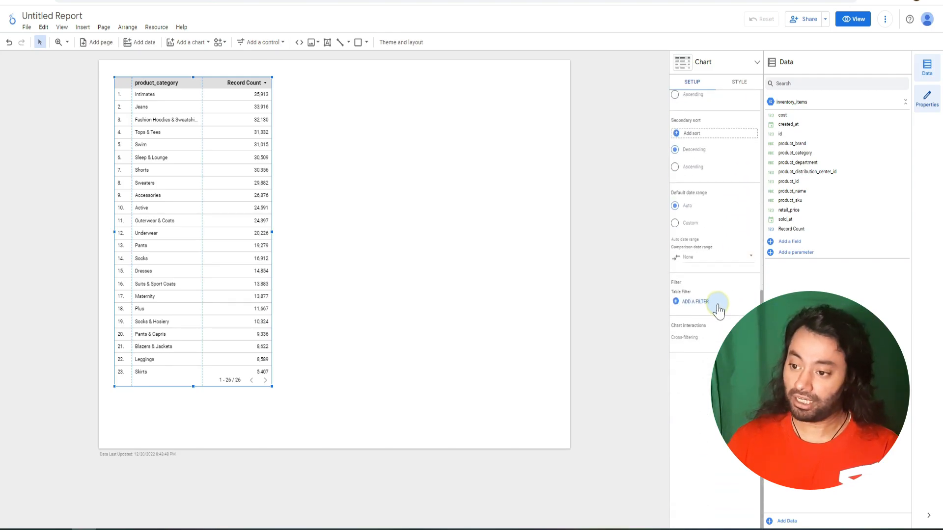
{"action": "scroll", "coordinate": [718, 309], "scroll_direction": "up", "scroll_amount": 9}
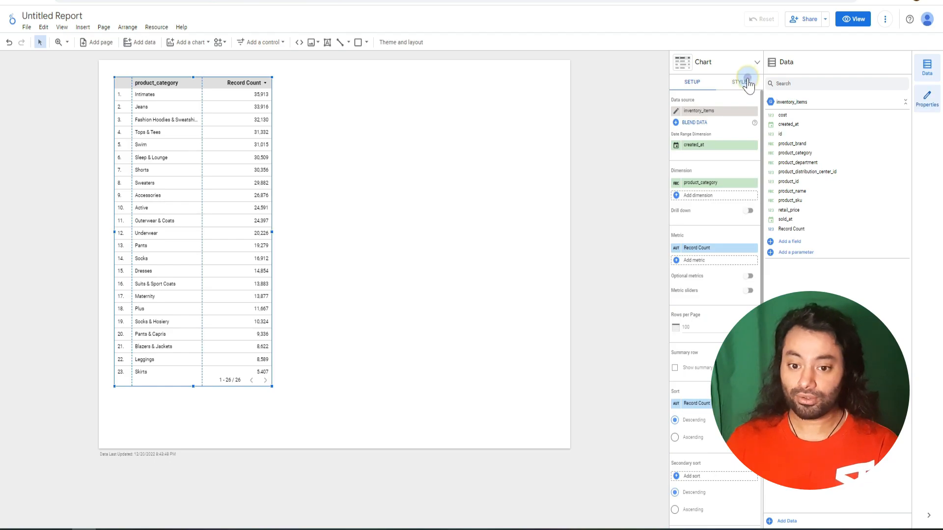
{"action": "left_click", "coordinate": [748, 82]}
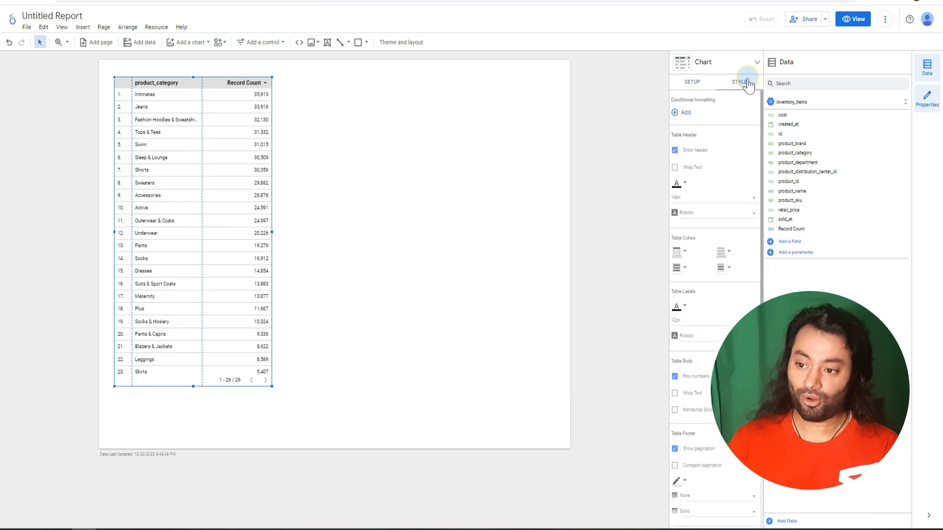
{"action": "left_click", "coordinate": [692, 83]}
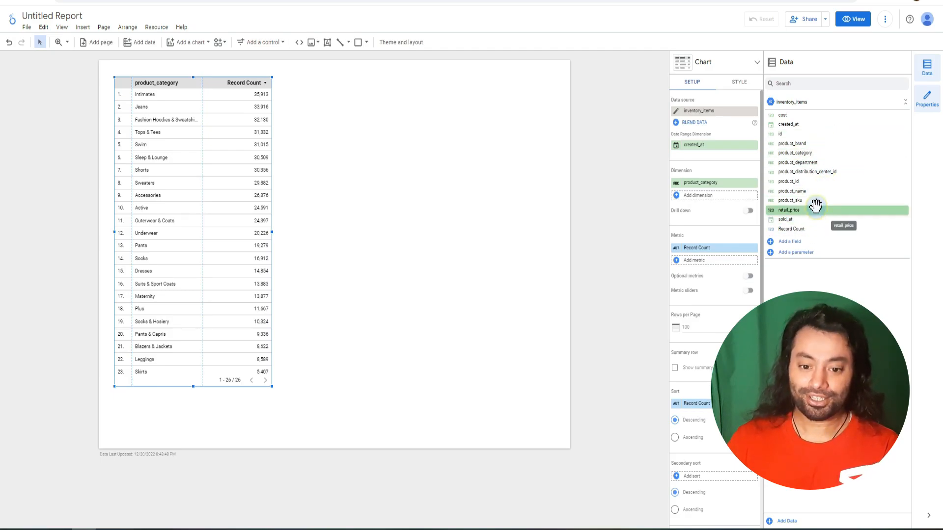
- Set the table's dimensions to product_sku, product_id, product_distribution_center_id and sold_at, and widen and fit the table into the page's lower half
{"action": "left_click_drag", "start_coordinate": [817, 202], "coordinate": [715, 183]}
{"action": "left_click_drag", "start_coordinate": [791, 182], "coordinate": [755, 193]}
{"action": "left_click_drag", "start_coordinate": [835, 172], "coordinate": [721, 207]}
{"action": "left_click", "coordinate": [825, 219]}
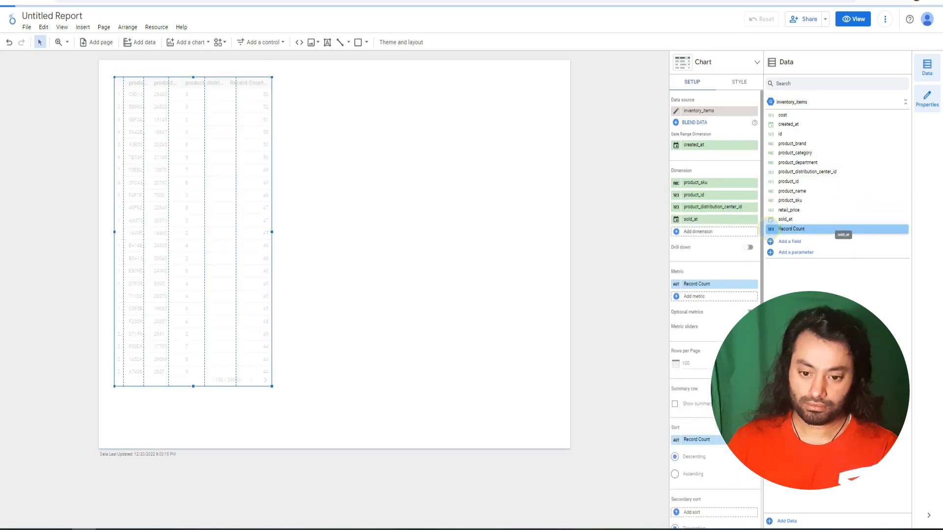
{"action": "left_click_drag", "start_coordinate": [273, 235], "coordinate": [528, 261]}
{"action": "left_click_drag", "start_coordinate": [324, 77], "coordinate": [368, 305]}
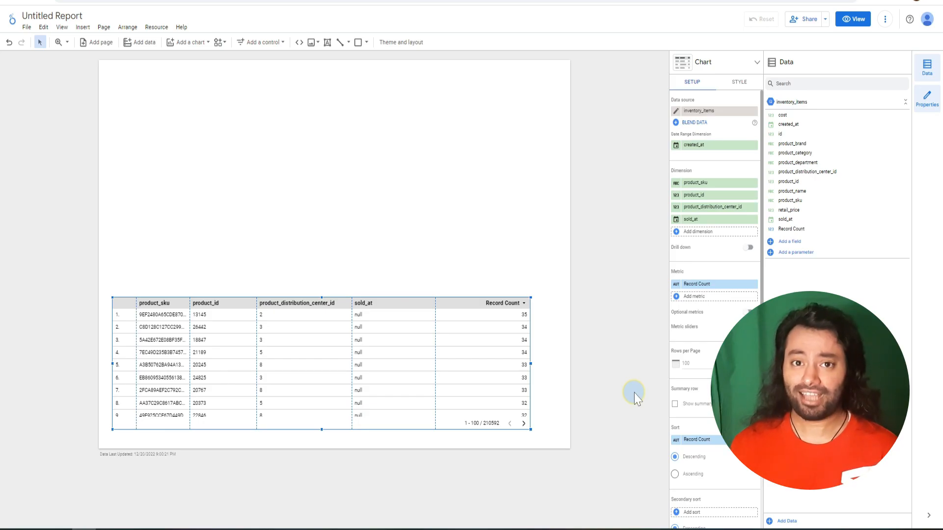
- Create a table filter named "Unsold Items" that includes records where sold_at Is Null, and save it
{"action": "scroll", "coordinate": [707, 358], "scroll_direction": "down", "scroll_amount": 8}
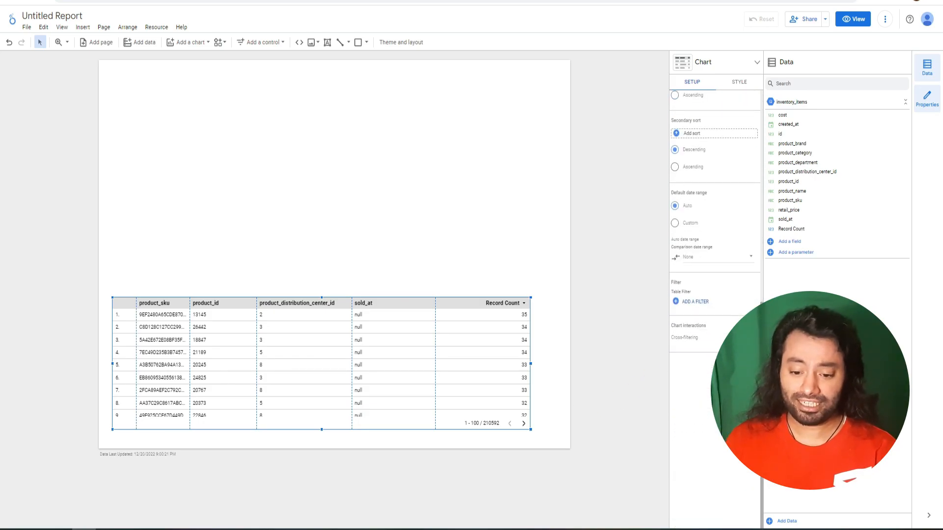
{"action": "left_click", "coordinate": [695, 301]}
{"action": "type", "text": "u"}
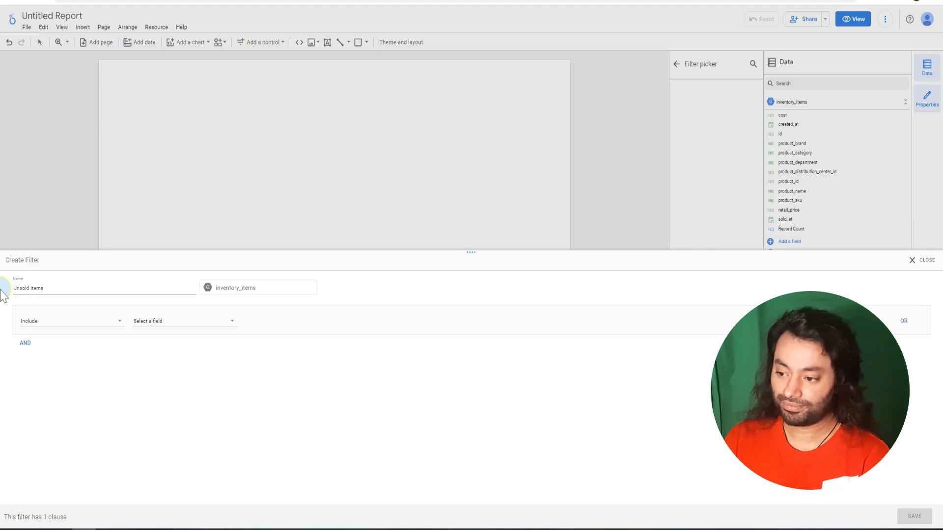
{"action": "left_click", "coordinate": [104, 324]}
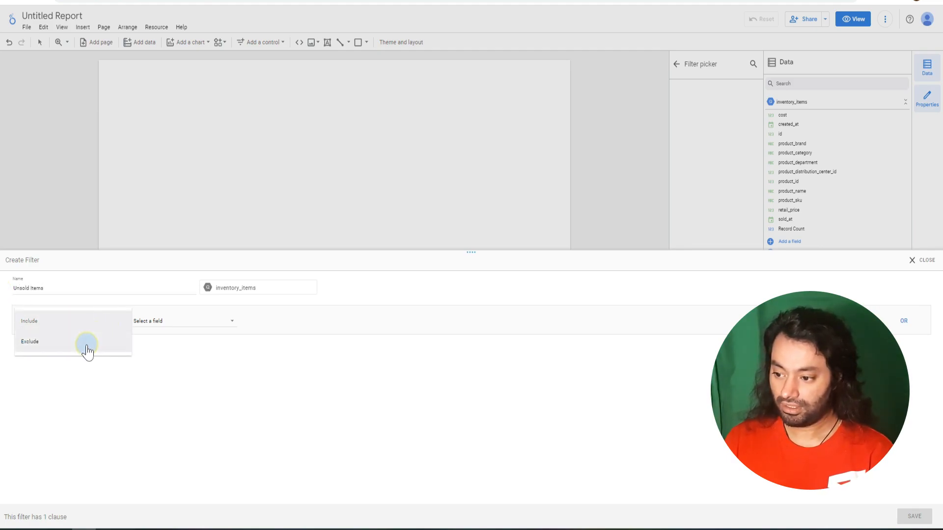
{"action": "left_click", "coordinate": [89, 322]}
{"action": "left_click", "coordinate": [203, 325]}
{"action": "scroll", "coordinate": [196, 385], "scroll_direction": "down", "scroll_amount": 2}
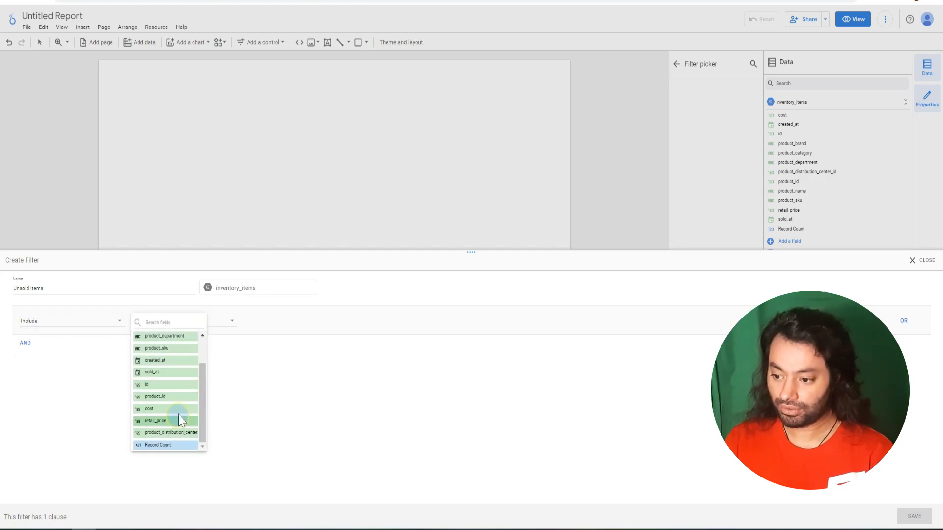
{"action": "left_click", "coordinate": [177, 373]}
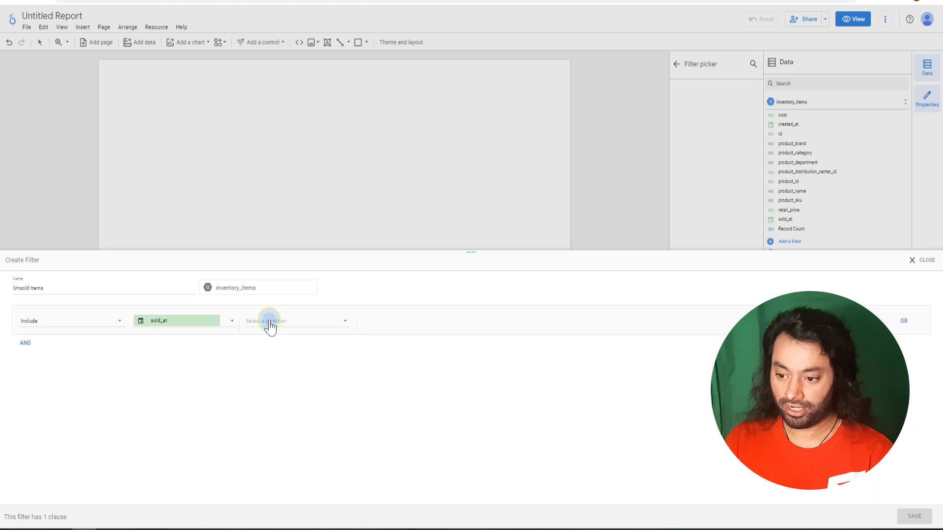
{"action": "left_click", "coordinate": [270, 325]}
{"action": "left_click", "coordinate": [276, 446]}
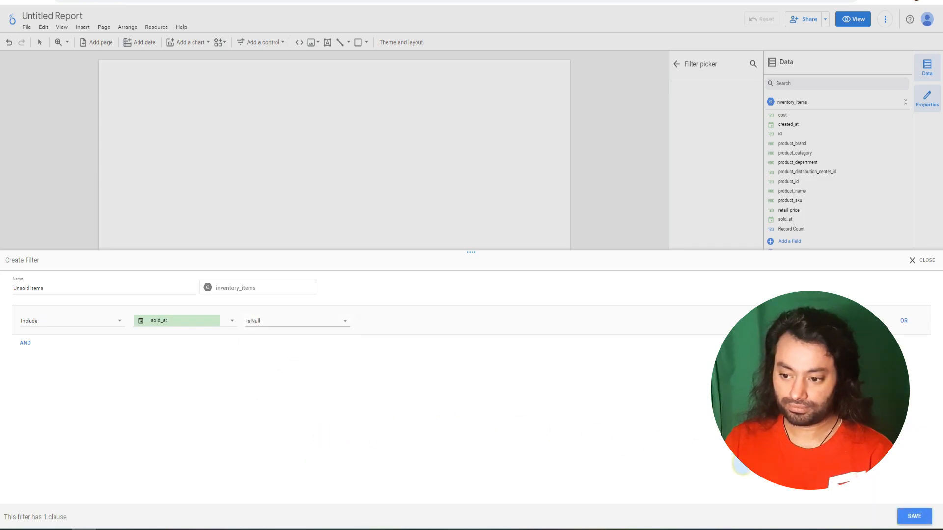
{"action": "left_click", "coordinate": [914, 517]}
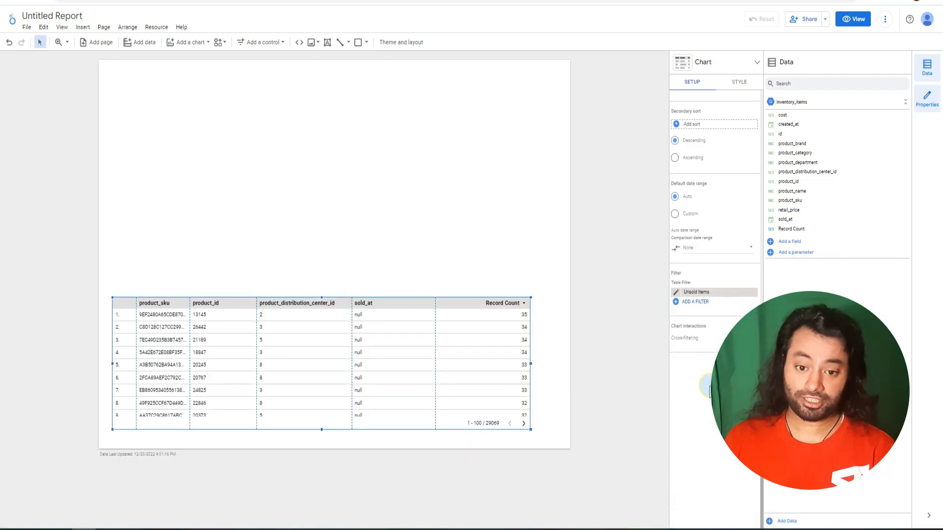
- Start a new page-level filter named "Filter by ID" on the inventory_items data source from the current page's settings
{"action": "left_click", "coordinate": [107, 27]}
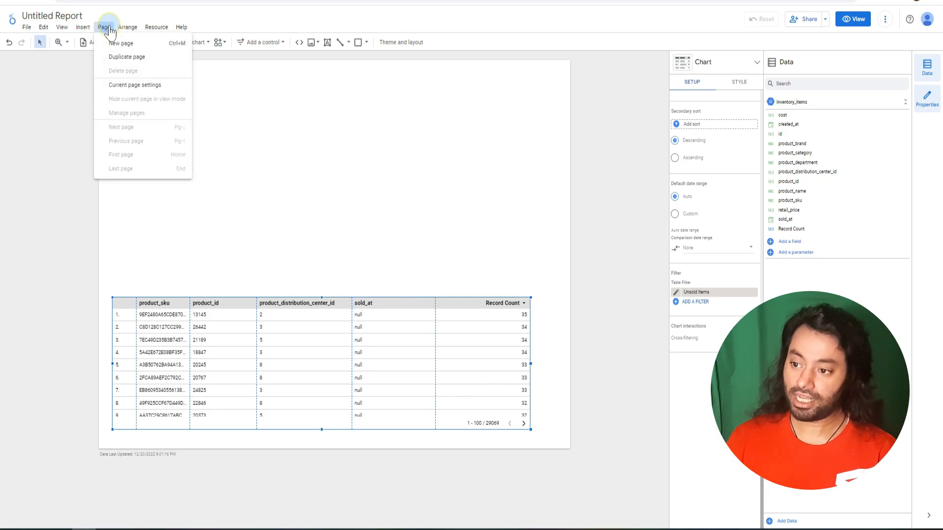
{"action": "left_click", "coordinate": [126, 86]}
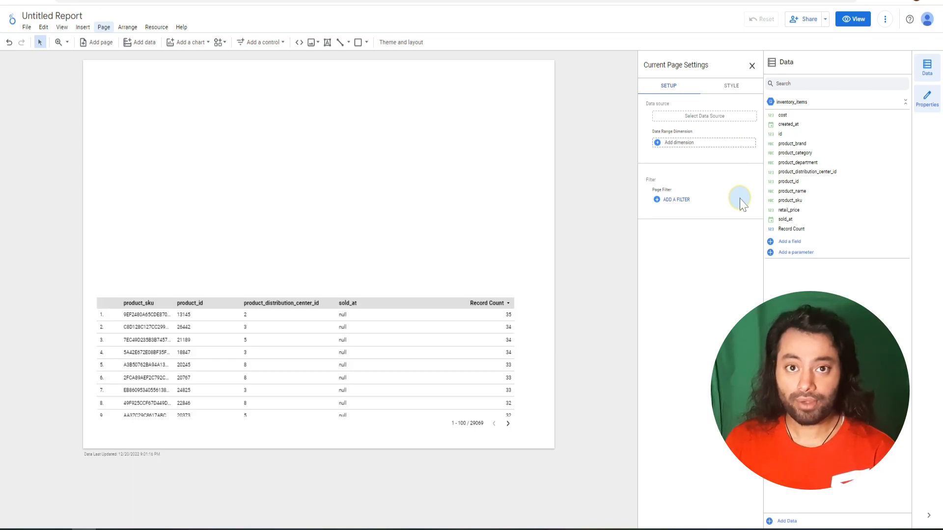
{"action": "left_click", "coordinate": [673, 201]}
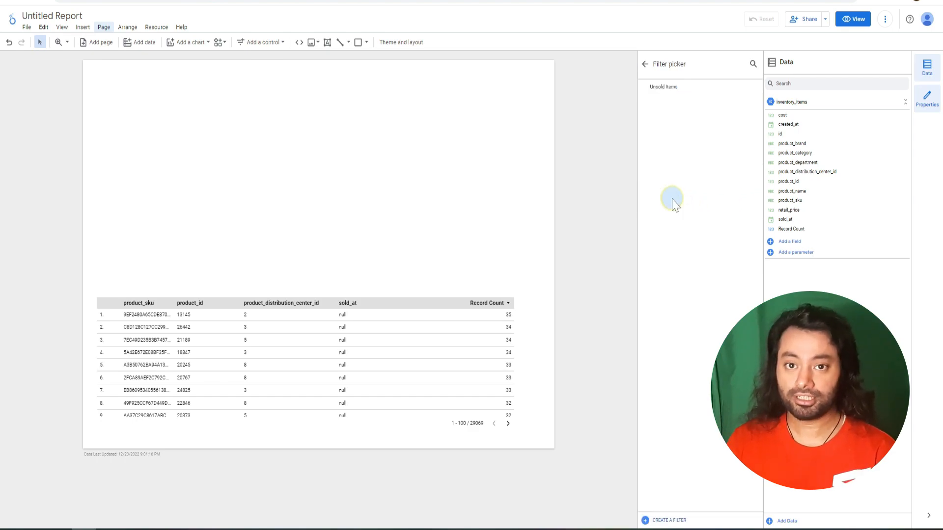
{"action": "left_click", "coordinate": [669, 520]}
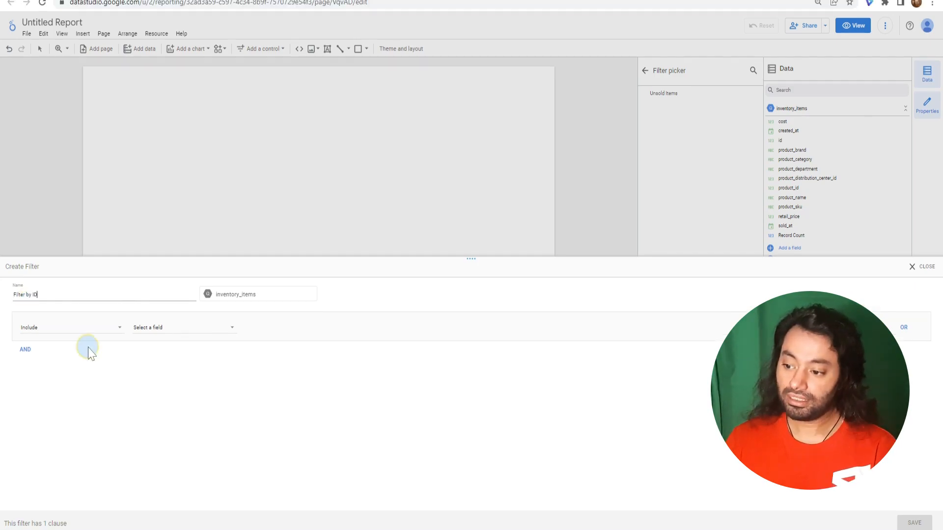
- Define the filter to include records with id Between 40000 and 40500, save it and leave the page settings
{"action": "left_click", "coordinate": [167, 327]}
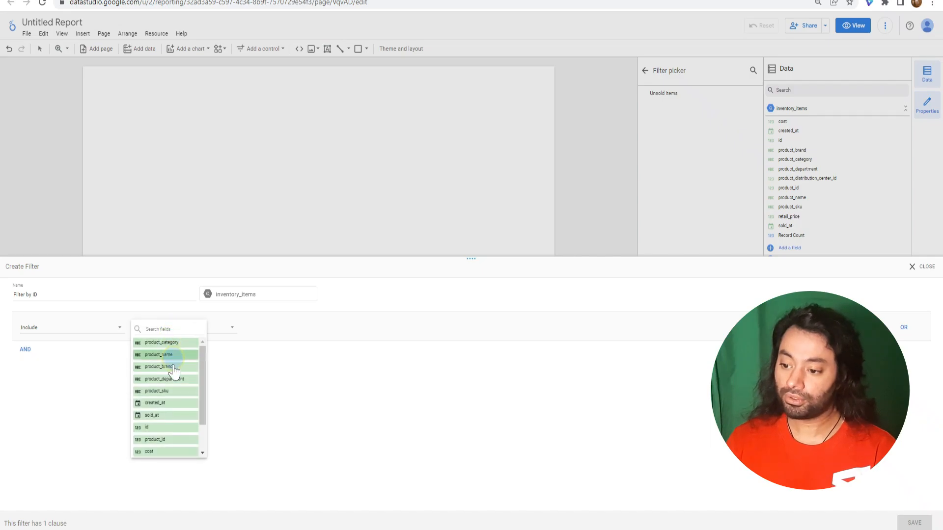
{"action": "left_click", "coordinate": [162, 427]}
{"action": "left_click", "coordinate": [295, 331]}
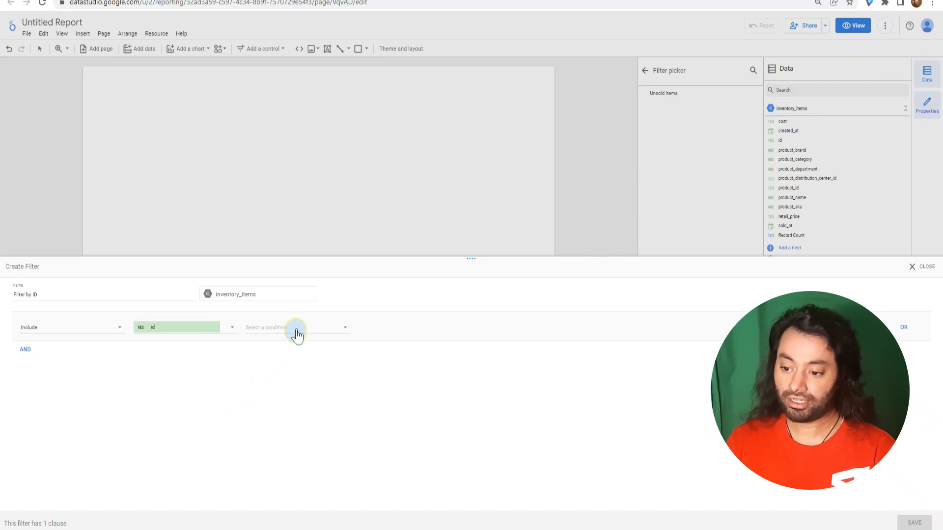
{"action": "left_click", "coordinate": [293, 349]}
{"action": "left_click", "coordinate": [410, 327]}
{"action": "type", "text": "400000"}
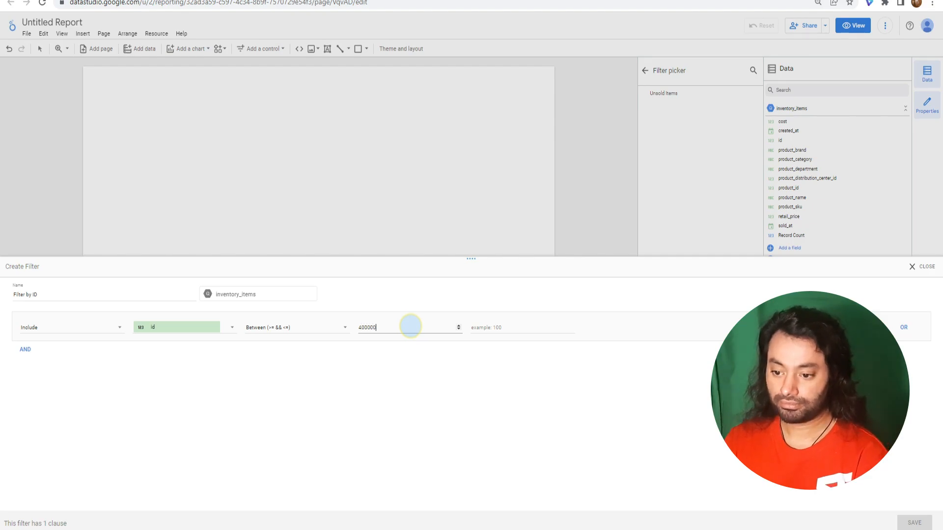
{"action": "key", "text": "BackSpace"}
{"action": "left_click", "coordinate": [504, 325]}
{"action": "type", "text": "40500"}
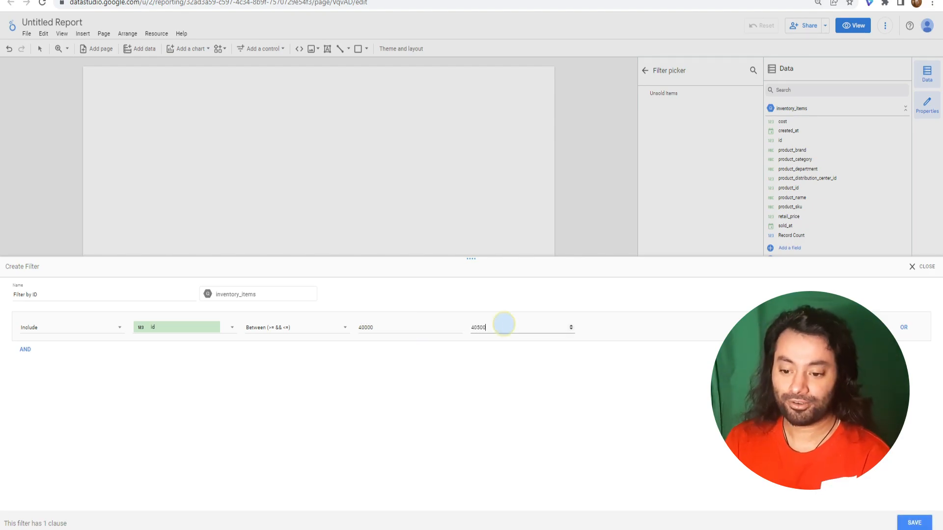
{"action": "left_click", "coordinate": [914, 523]}
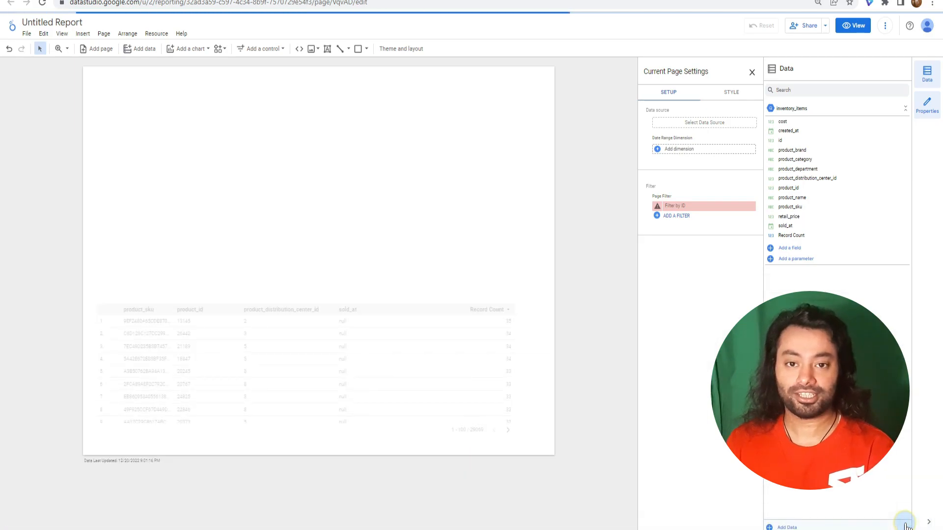
{"action": "left_click", "coordinate": [754, 66]}
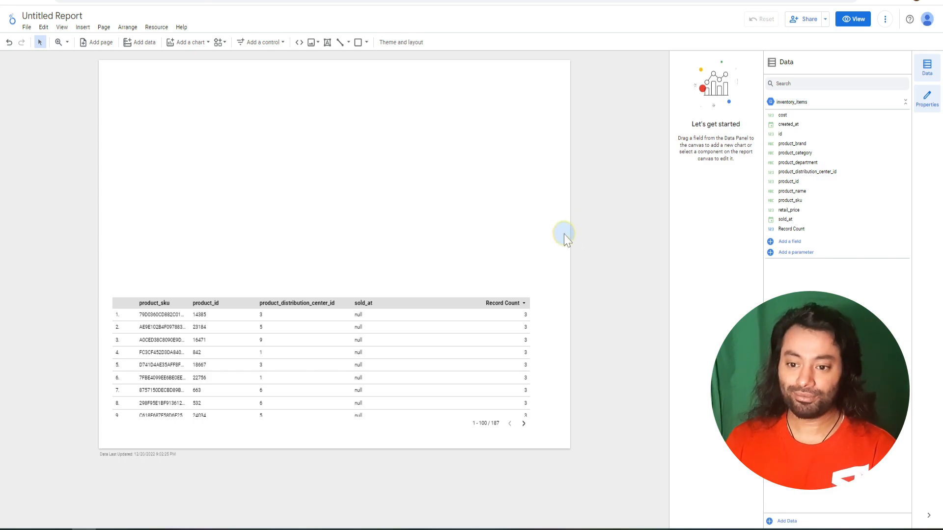
- Browse the report themes and apply the dark Lagoon theme to the report
{"action": "left_click", "coordinate": [409, 48]}
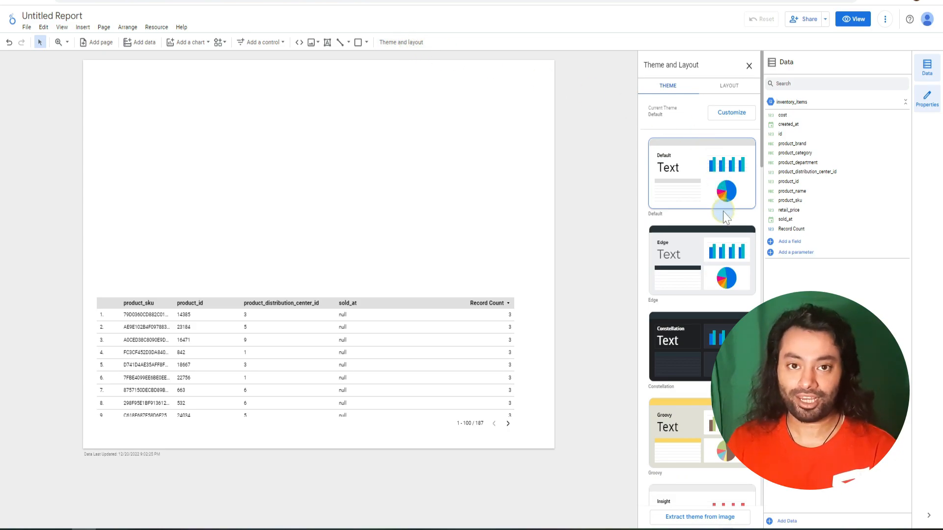
{"action": "scroll", "coordinate": [724, 216], "scroll_direction": "down", "scroll_amount": 10}
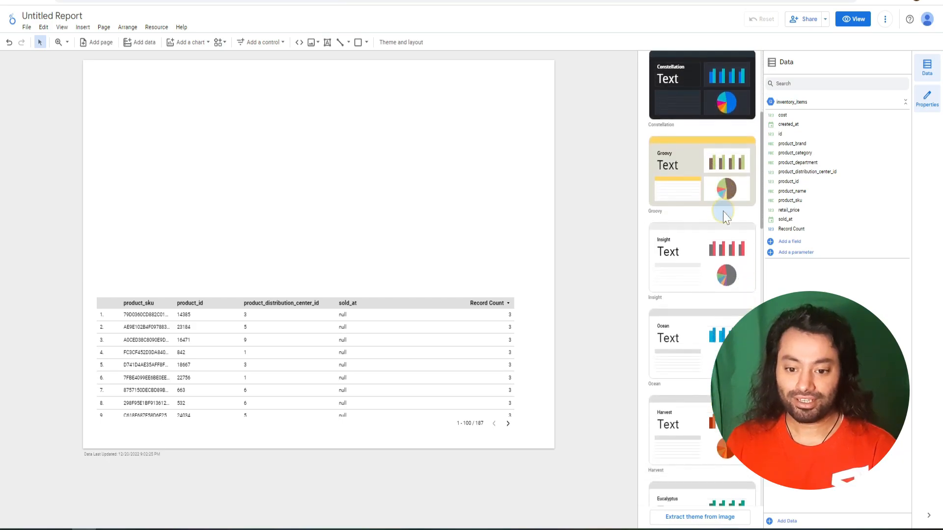
{"action": "left_click", "coordinate": [700, 298]}
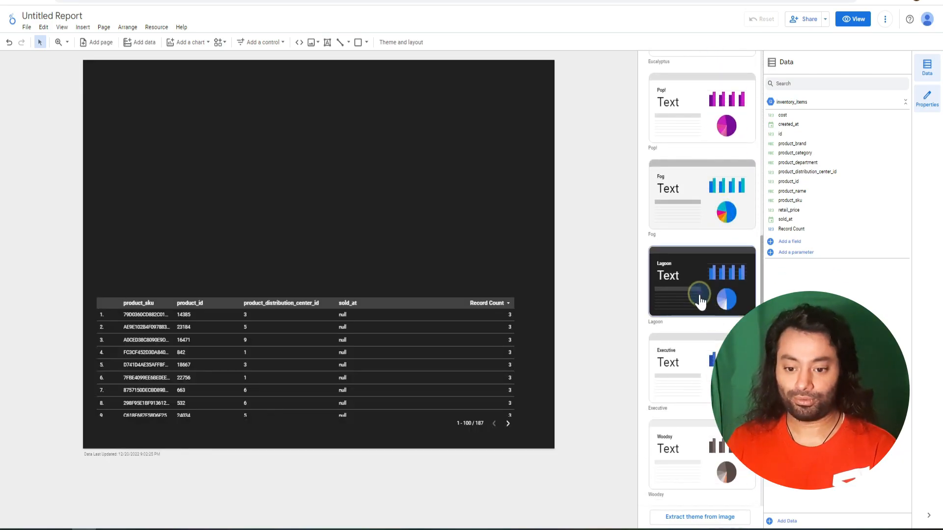
{"action": "left_click", "coordinate": [570, 281]}
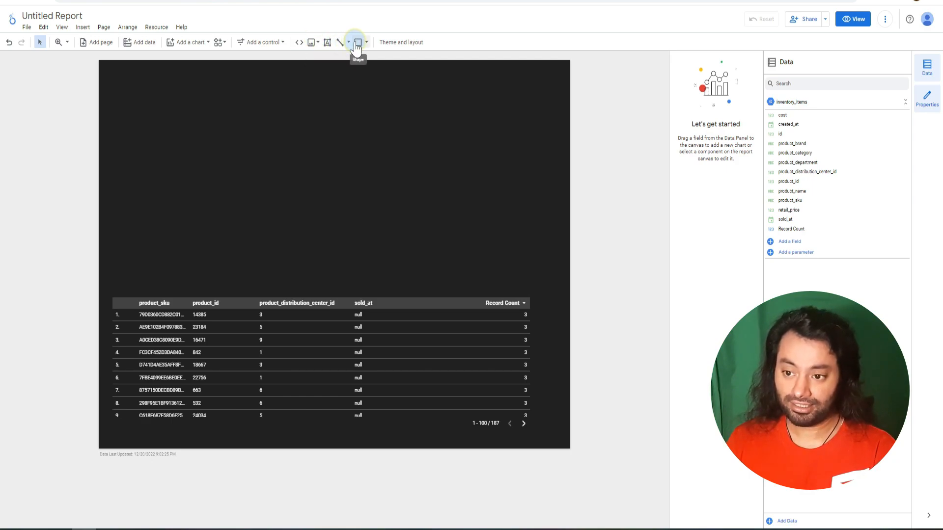
- Add the text heading "Unsold Inventory" directly above the table and enlarge its font size
{"action": "left_click", "coordinate": [327, 42]}
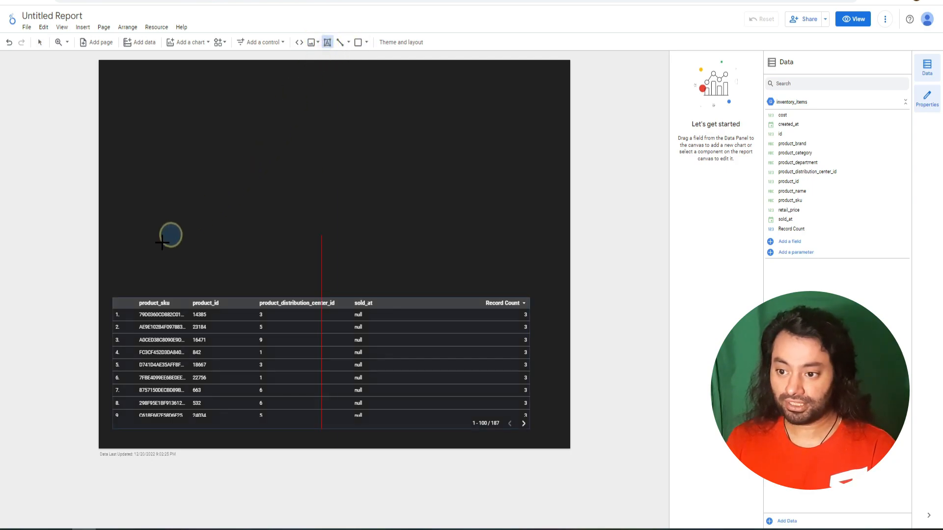
{"action": "left_click_drag", "start_coordinate": [117, 269], "coordinate": [502, 296]}
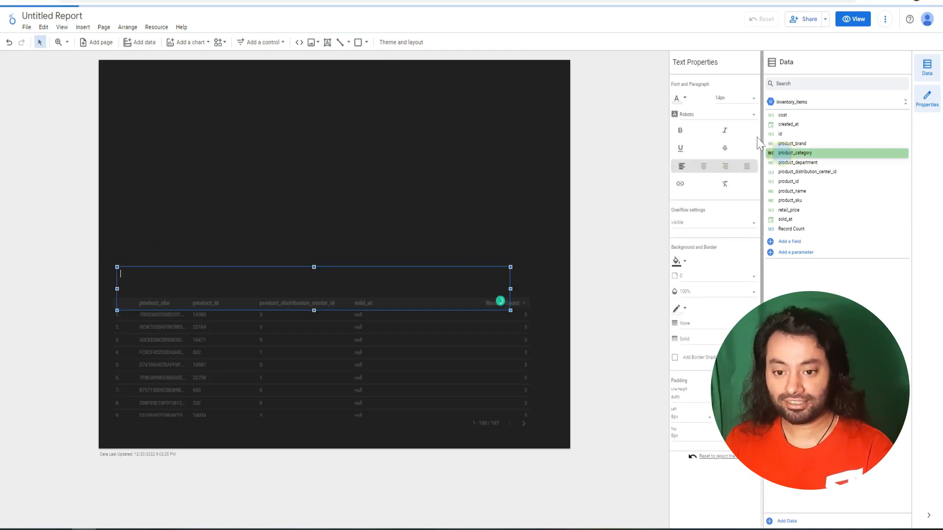
{"action": "type", "text": "Unsold Inven"}
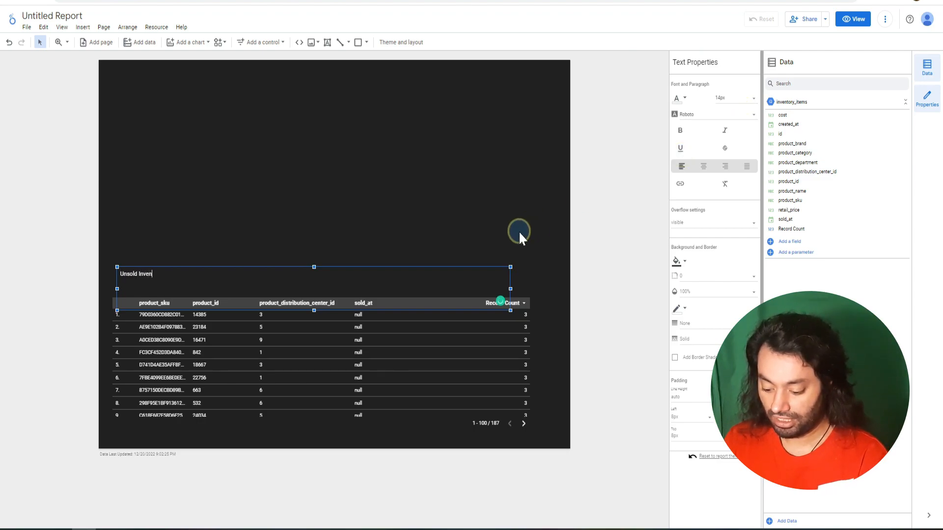
{"action": "key", "text": "ctrl+a"}
{"action": "left_click", "coordinate": [751, 98]}
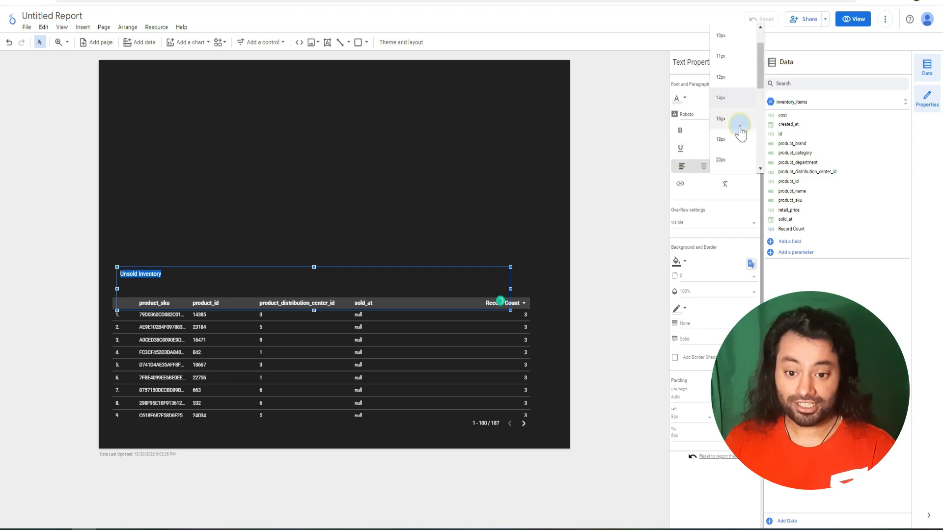
{"action": "scroll", "coordinate": [741, 130], "scroll_direction": "down", "scroll_amount": 2}
{"action": "left_click", "coordinate": [741, 132]}
- Widen the table almost to the page's right edge and enlarge its product_sku column
{"action": "left_click", "coordinate": [284, 335]}
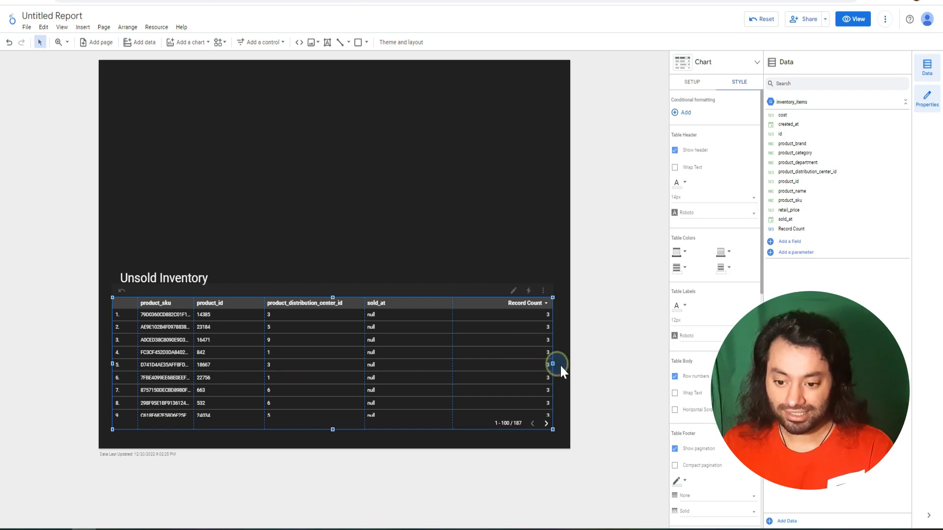
{"action": "left_click_drag", "start_coordinate": [553, 364], "coordinate": [558, 364]}
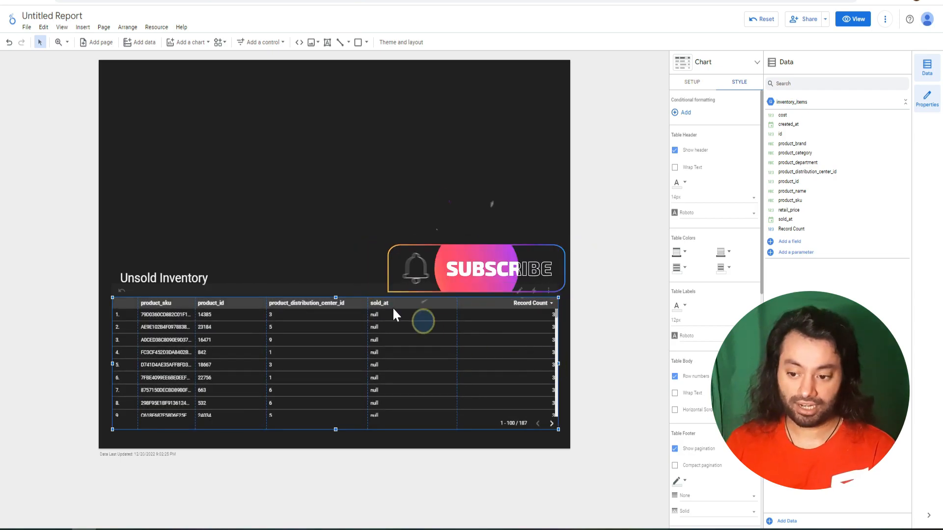
{"action": "left_click_drag", "start_coordinate": [195, 303], "coordinate": [228, 304]}
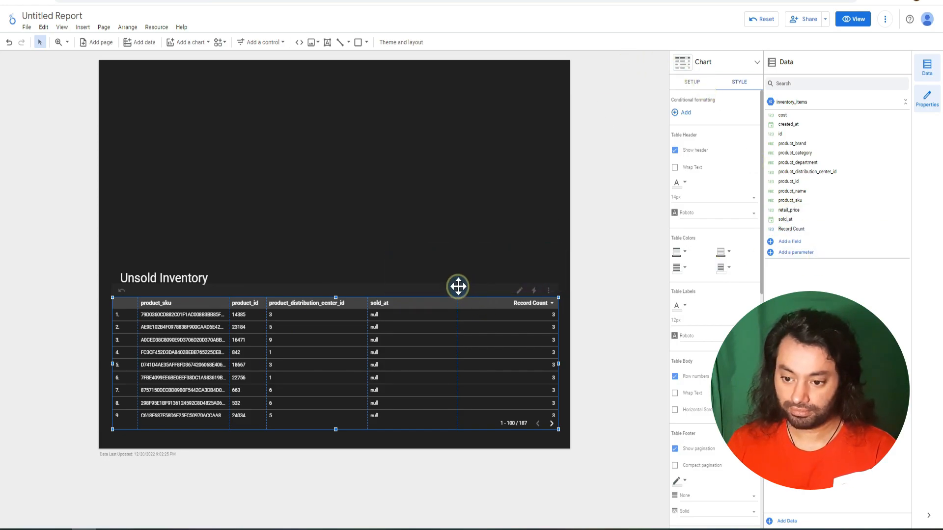
- Add product_brand and product_category to the table's dimensions after sold_at
{"action": "left_click", "coordinate": [692, 82]}
{"action": "left_click_drag", "start_coordinate": [819, 153], "coordinate": [726, 235]}
{"action": "left_click_drag", "start_coordinate": [818, 146], "coordinate": [714, 248]}
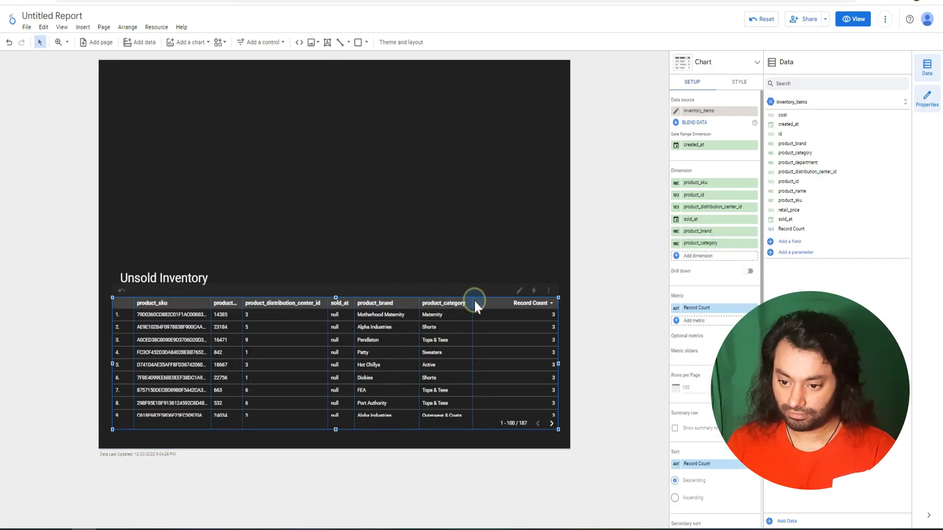
{"action": "left_click", "coordinate": [600, 393]}
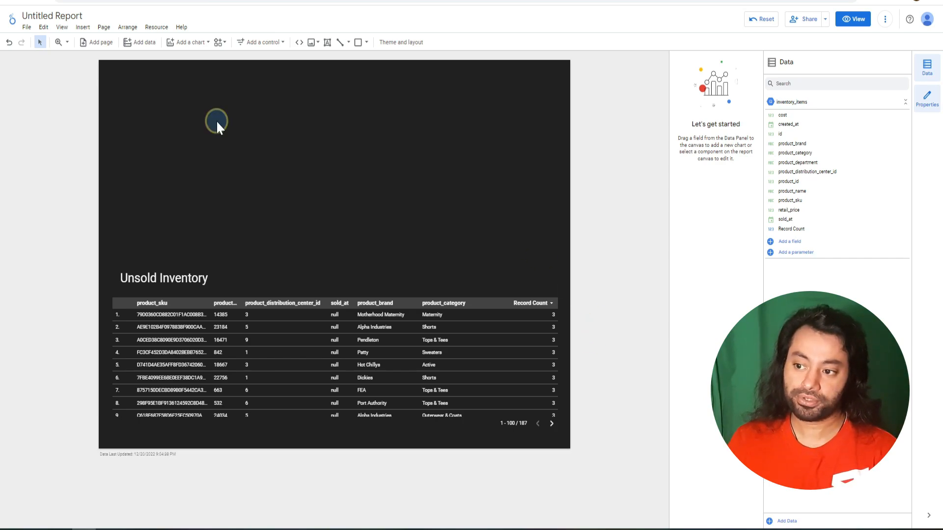
- Insert a column chart in the empty area above the Unsold Inventory heading, aligned with the heading's left side
{"action": "left_click", "coordinate": [83, 27]}
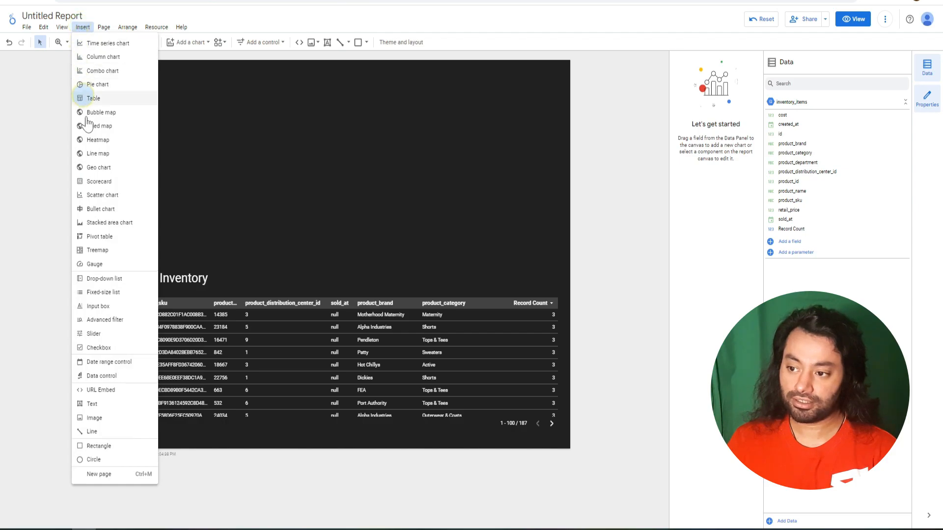
{"action": "left_click", "coordinate": [182, 105]}
{"action": "left_click", "coordinate": [208, 44]}
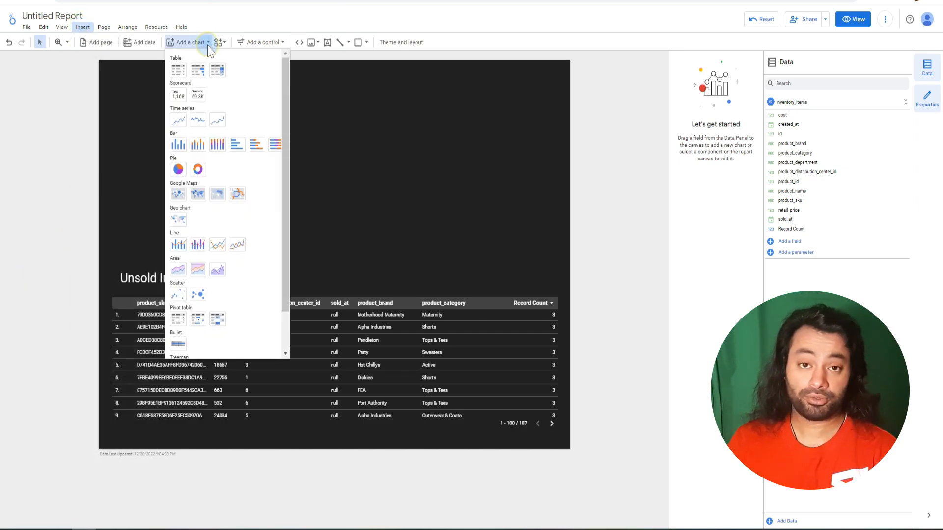
{"action": "left_click", "coordinate": [175, 154]}
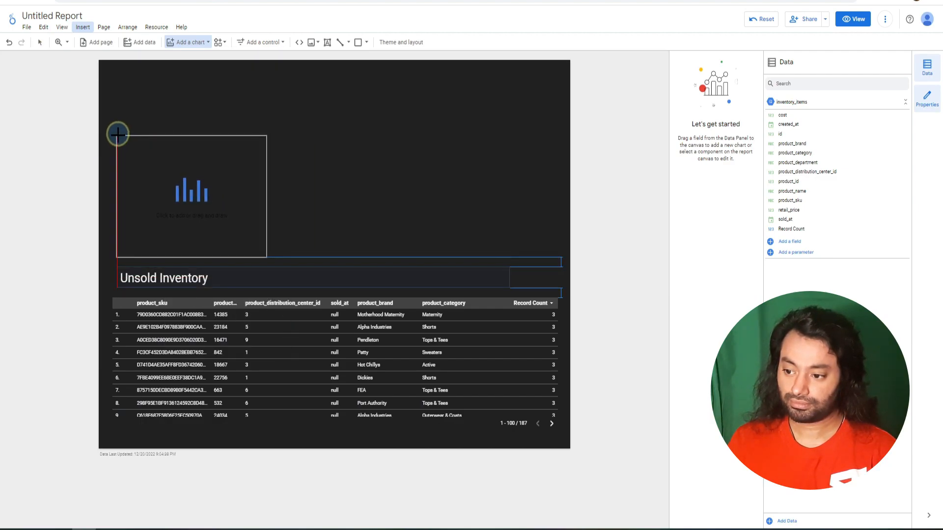
{"action": "left_click", "coordinate": [117, 134]}
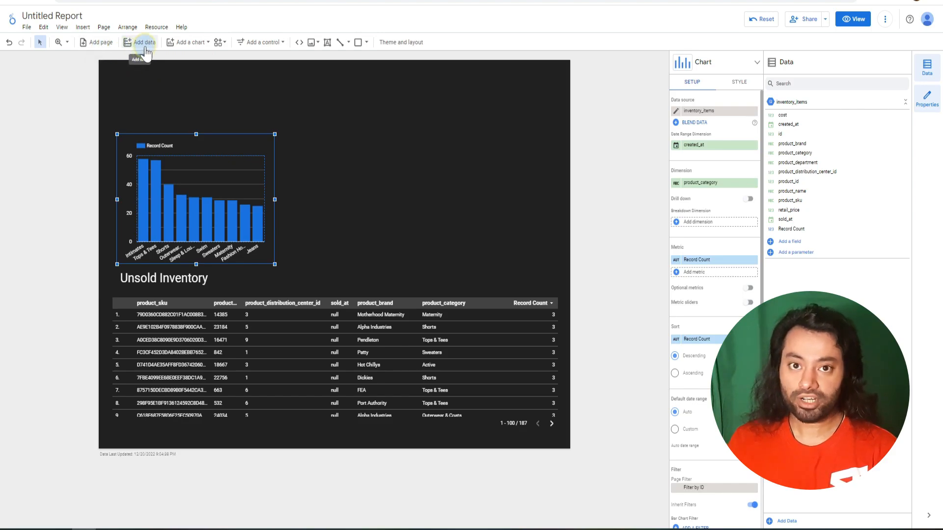
- Add a drop-down list control above the column chart and set its control field to product_department
{"action": "left_click", "coordinate": [221, 43]}
{"action": "left_click", "coordinate": [223, 44]}
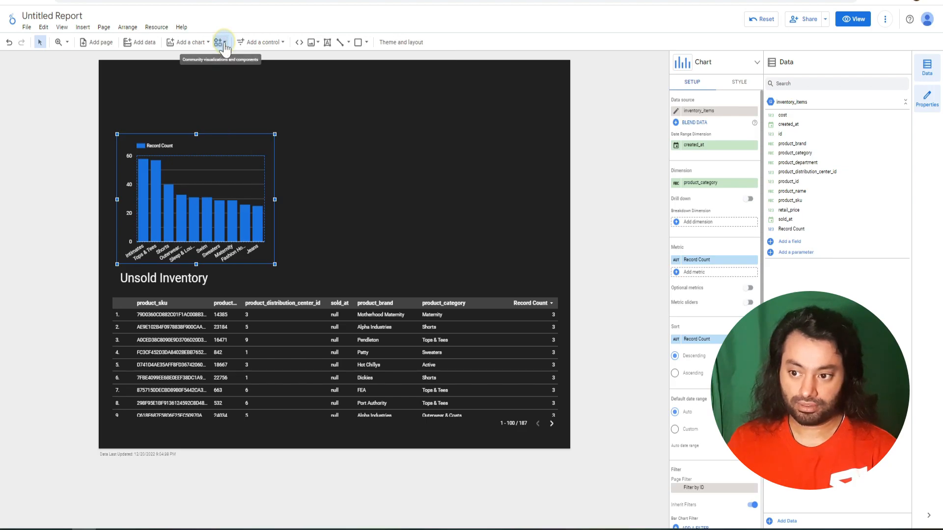
{"action": "left_click", "coordinate": [284, 43]}
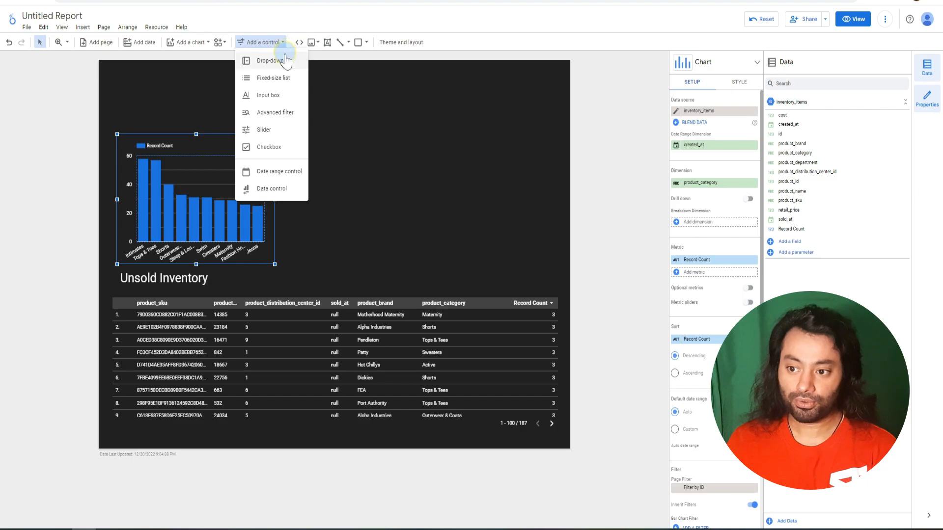
{"action": "left_click", "coordinate": [291, 61]}
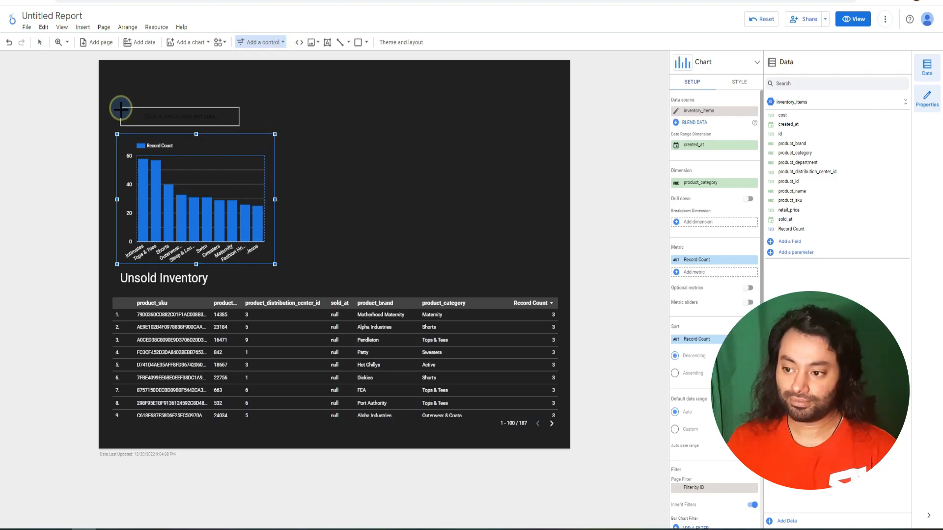
{"action": "left_click", "coordinate": [118, 110]}
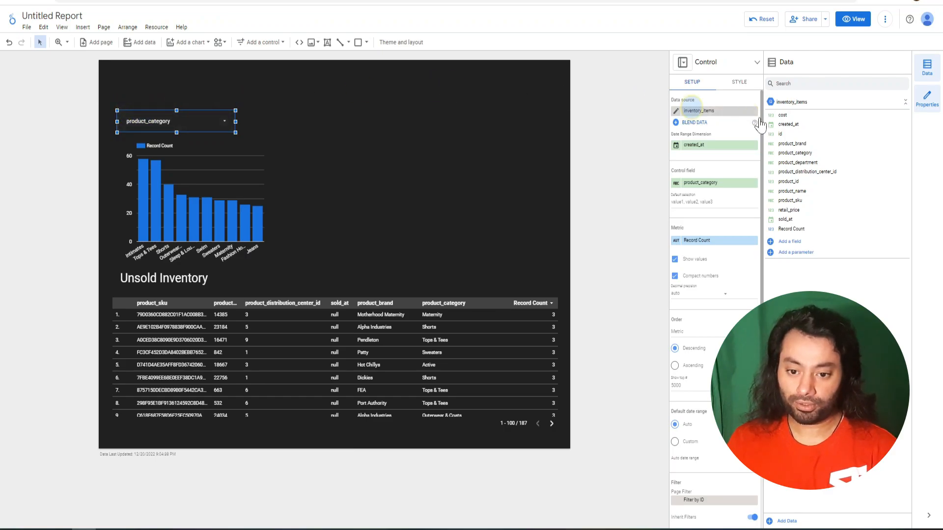
{"action": "left_click_drag", "start_coordinate": [832, 162], "coordinate": [707, 189]}
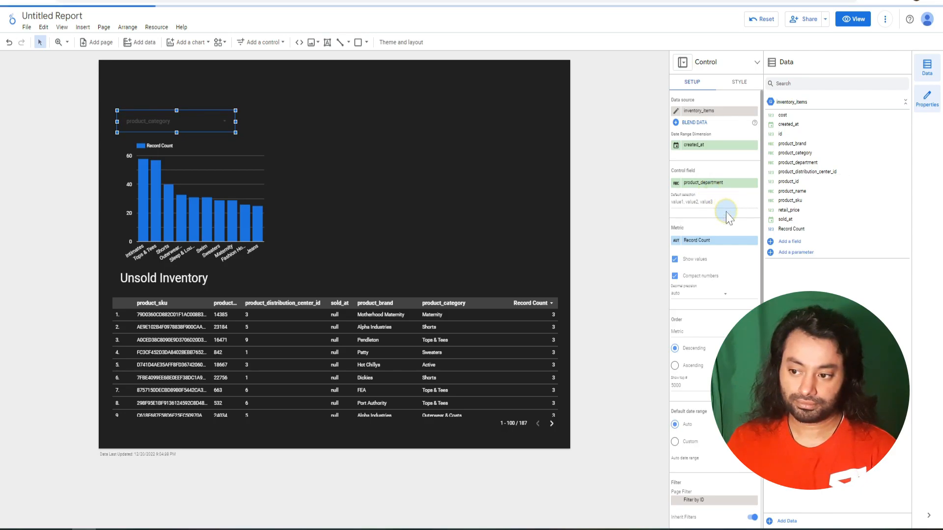
- Filter the report to only the Men department using the product_department drop-down
{"action": "left_click", "coordinate": [224, 123]}
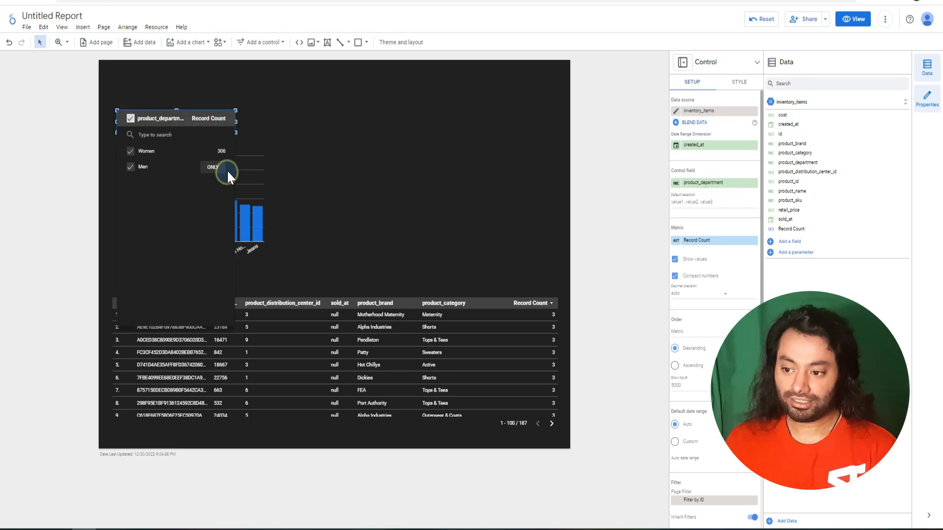
{"action": "left_click", "coordinate": [216, 167]}
{"action": "left_click", "coordinate": [390, 191]}
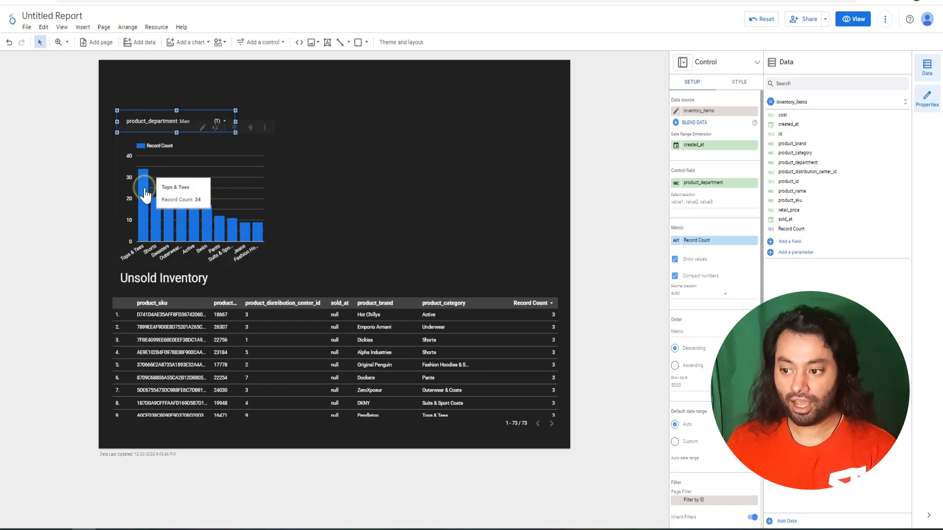
- Switch the column chart to horizontal bars, show its data labels and limit it to 5 bars
{"action": "left_click", "coordinate": [260, 152]}
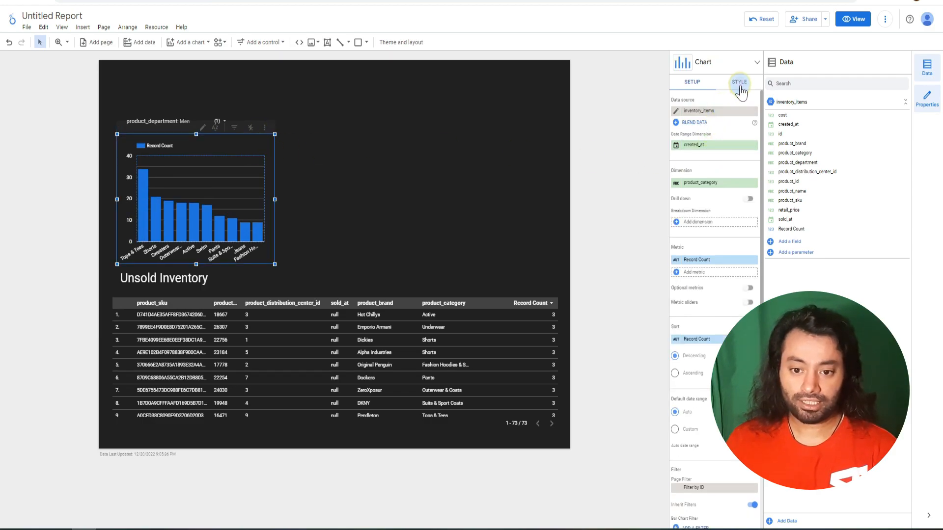
{"action": "left_click", "coordinate": [740, 87]}
{"action": "left_click", "coordinate": [738, 114]}
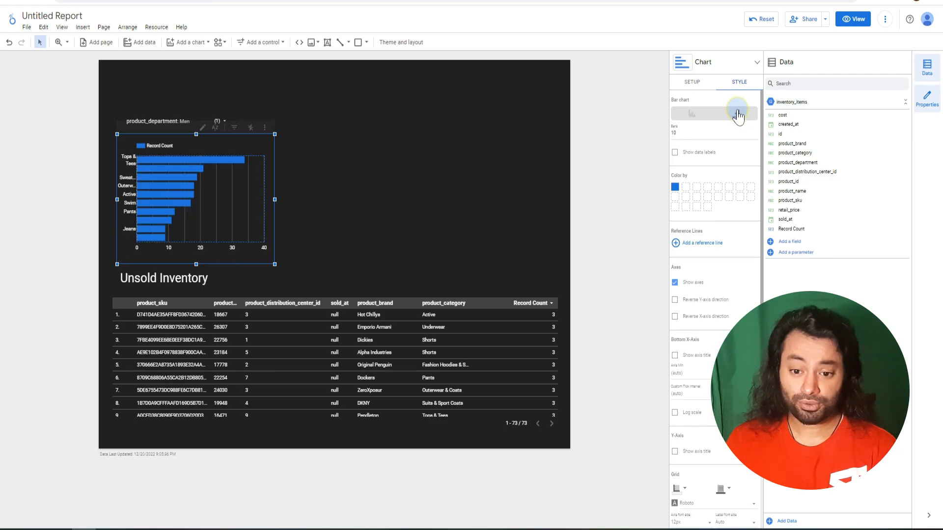
{"action": "left_click", "coordinate": [675, 152]}
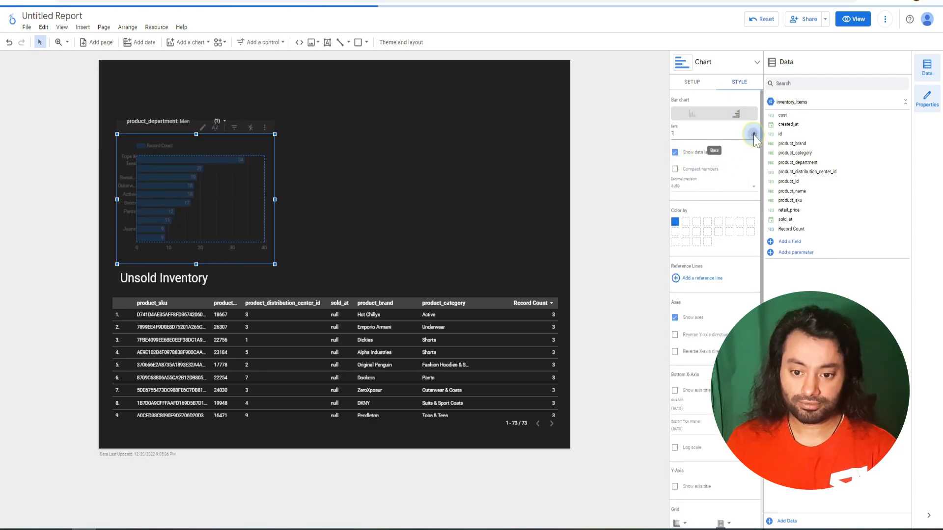
- Look through the bar chart's axis, grid, legend, background and border style options
{"action": "scroll", "coordinate": [750, 278], "scroll_direction": "down", "scroll_amount": 2}
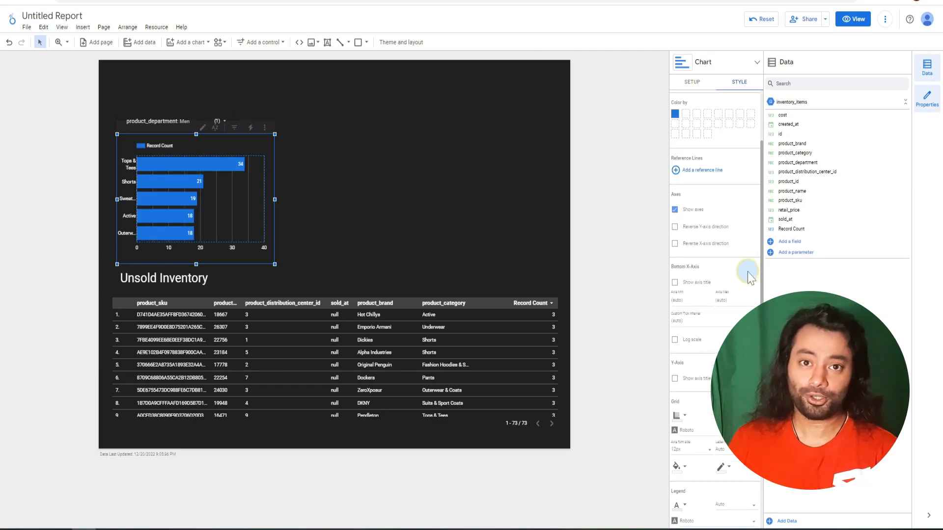
{"action": "scroll", "coordinate": [749, 278], "scroll_direction": "up", "scroll_amount": 2}
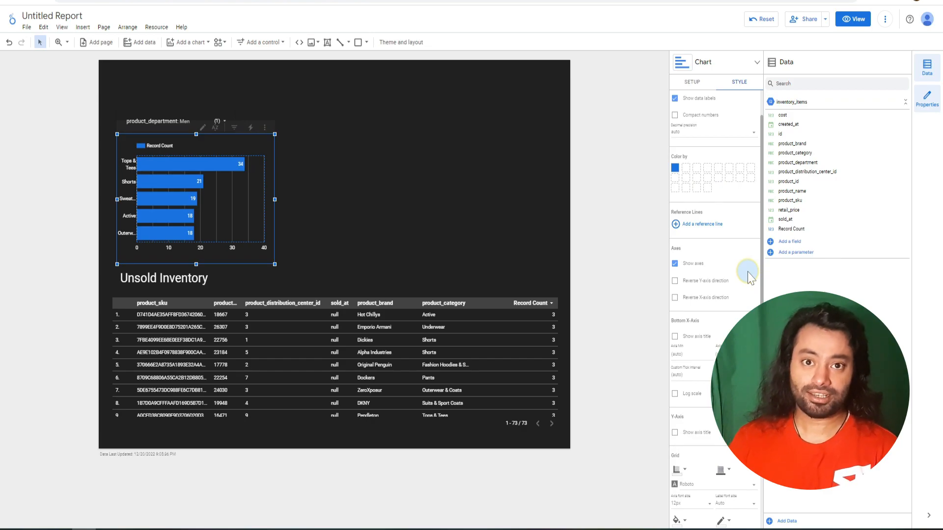
{"action": "scroll", "coordinate": [750, 278], "scroll_direction": "down", "scroll_amount": 3}
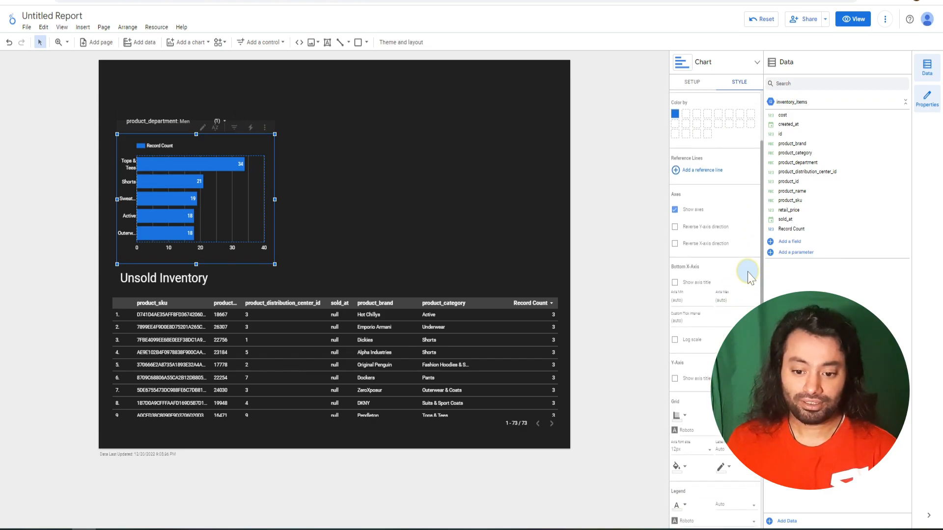
{"action": "scroll", "coordinate": [664, 260], "scroll_direction": "down", "scroll_amount": 2}
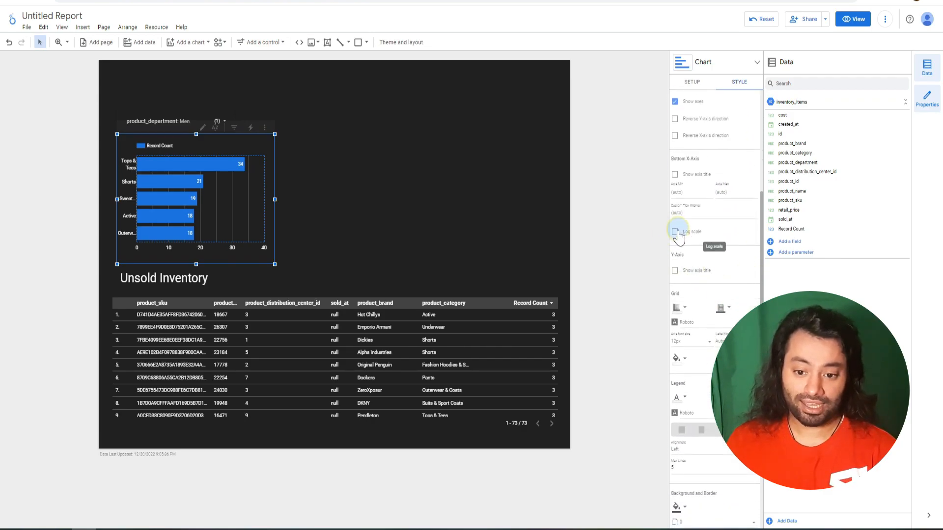
{"action": "scroll", "coordinate": [727, 305], "scroll_direction": "down", "scroll_amount": 2}
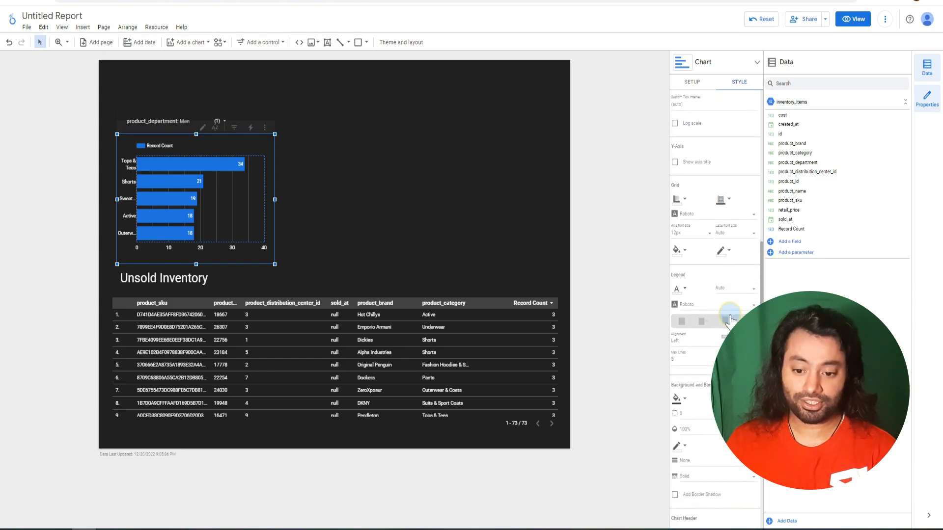
{"action": "scroll", "coordinate": [731, 319], "scroll_direction": "down", "scroll_amount": 2}
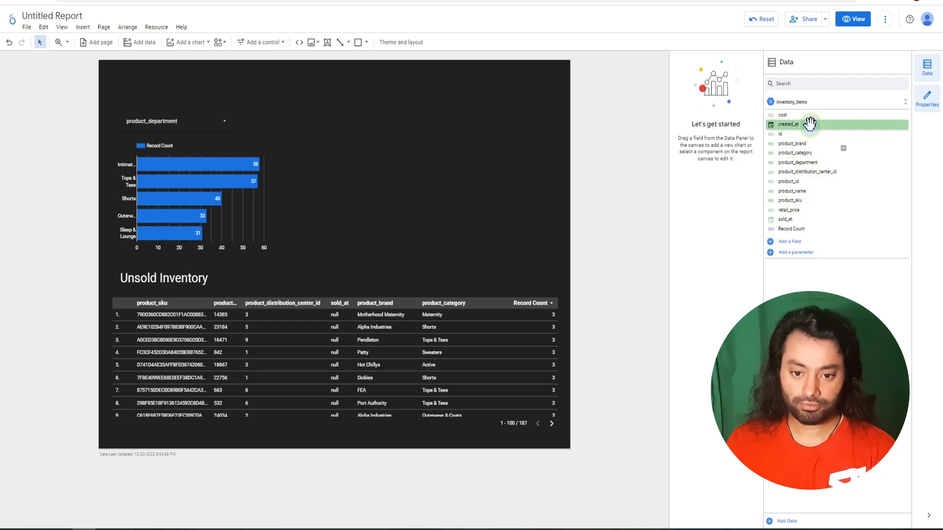
- Add a cost scorecard to the right of the product_department control, and start a new calculated field named Profit
{"action": "left_click_drag", "start_coordinate": [784, 114], "coordinate": [296, 114]}
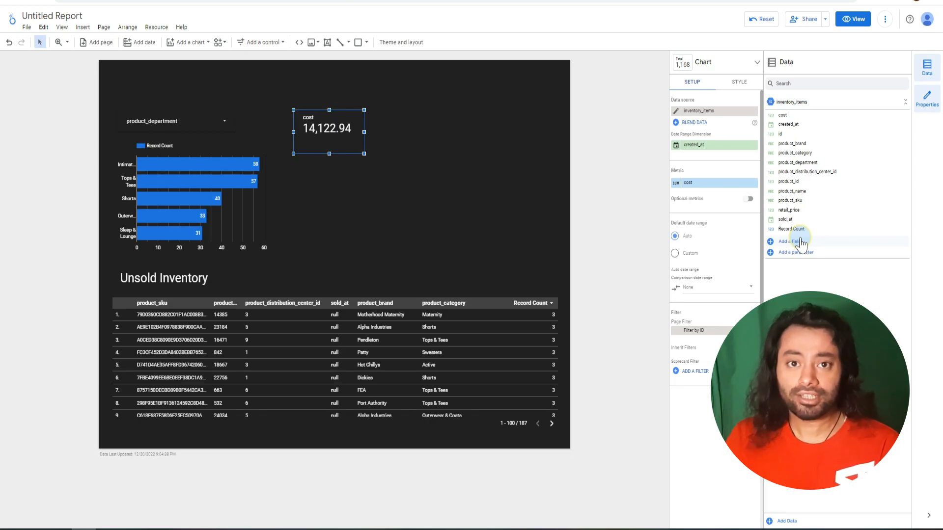
{"action": "left_click", "coordinate": [801, 242]}
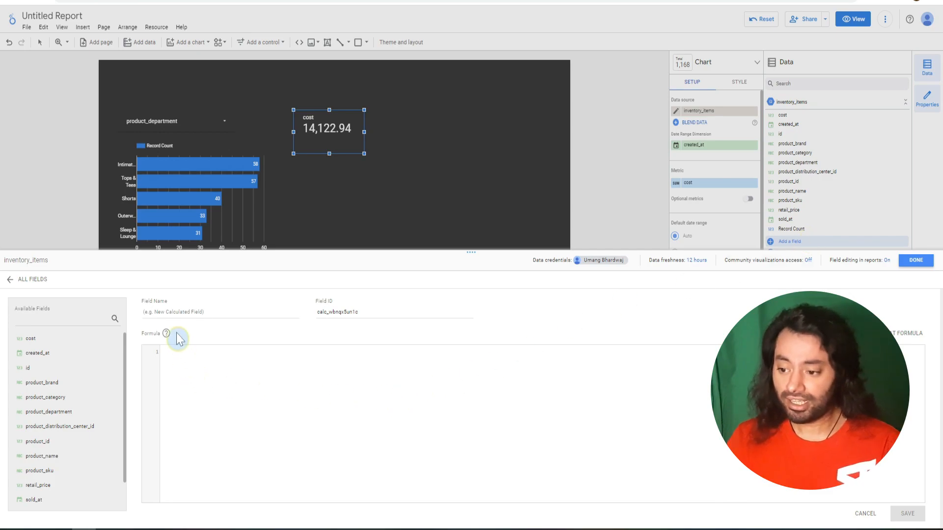
{"action": "left_click", "coordinate": [187, 312]}
{"action": "type", "text": "Profit"}
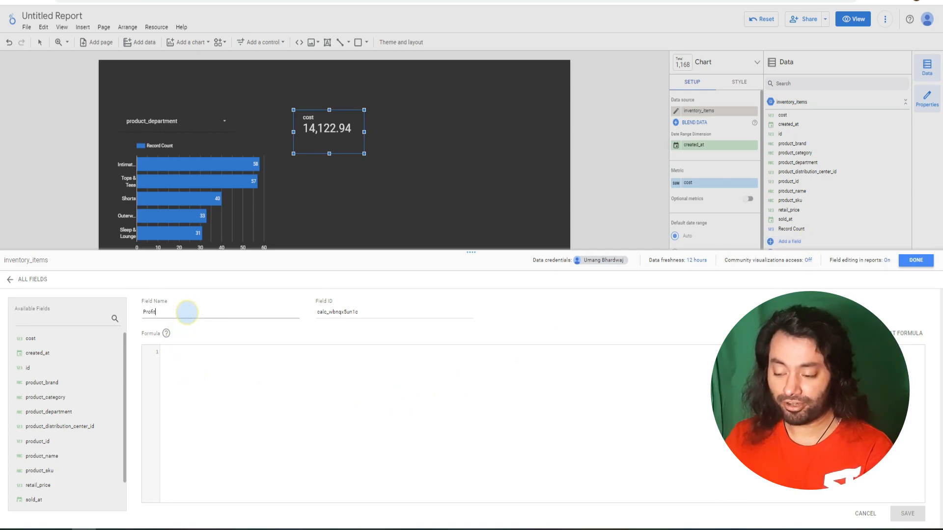
{"action": "left_click", "coordinate": [196, 356]}
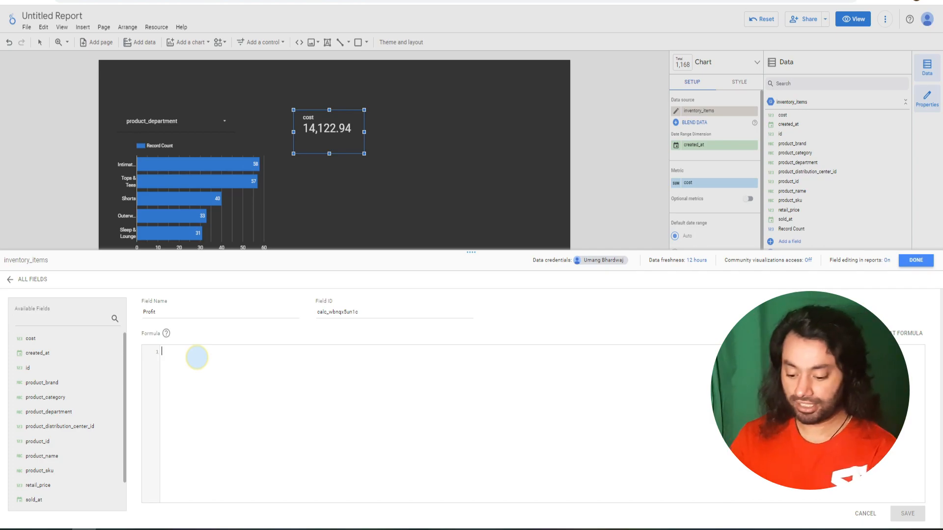
{"action": "type", "text": "parse"}
{"action": "key", "text": "BackSpace"}
{"action": "key", "text": "BackSpace"}
{"action": "key", "text": "BackSpace"}
{"action": "key", "text": "BackSpace"}
{"action": "key", "text": "BackSpace"}
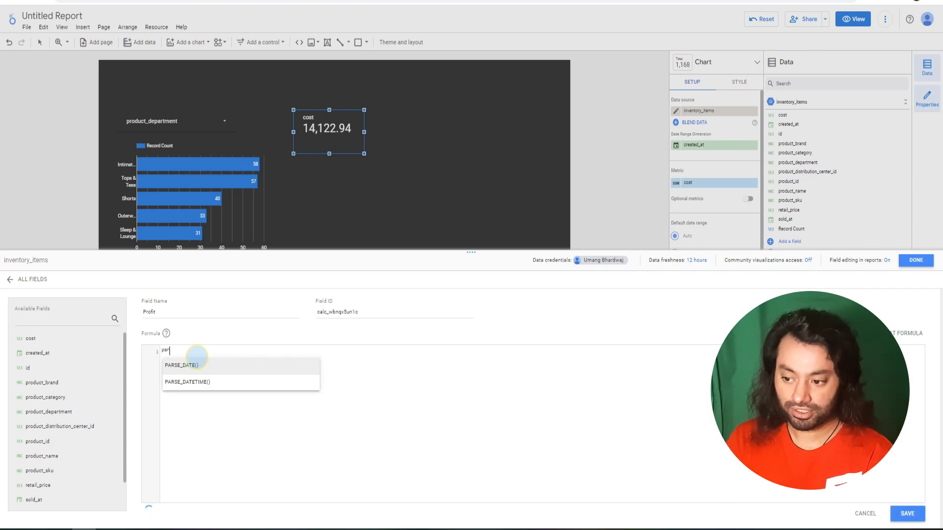
{"action": "type", "text": "su"}
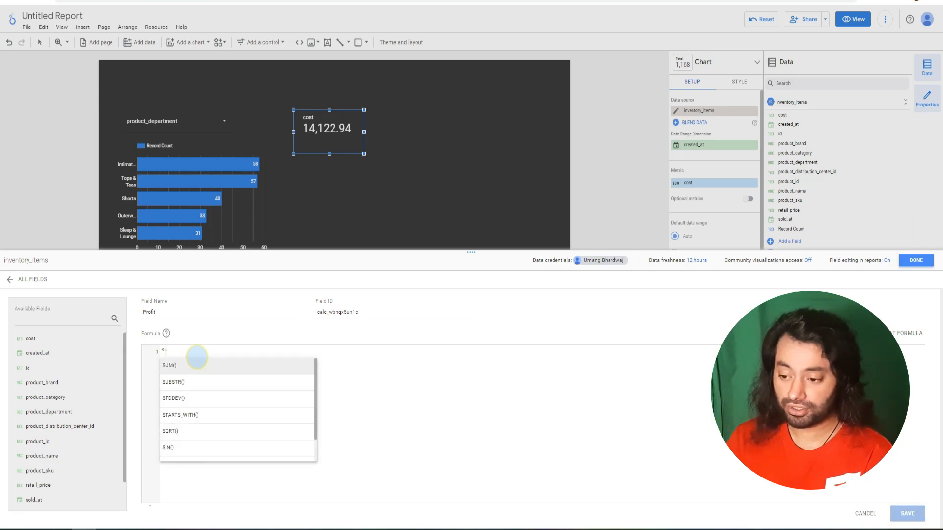
{"action": "key", "text": "BackSpace"}
{"action": "key", "text": "BackSpace"}
{"action": "type", "text": "d"}
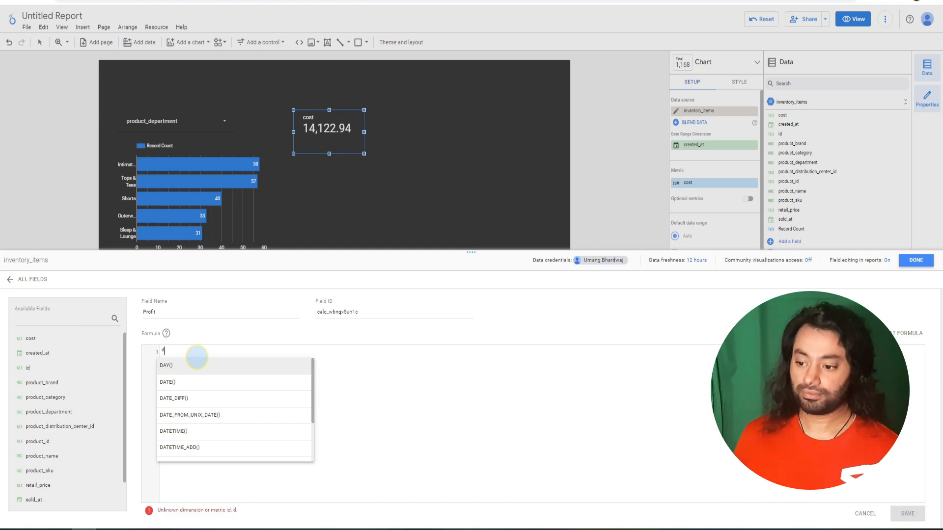
{"action": "key", "text": "BackSpace"}
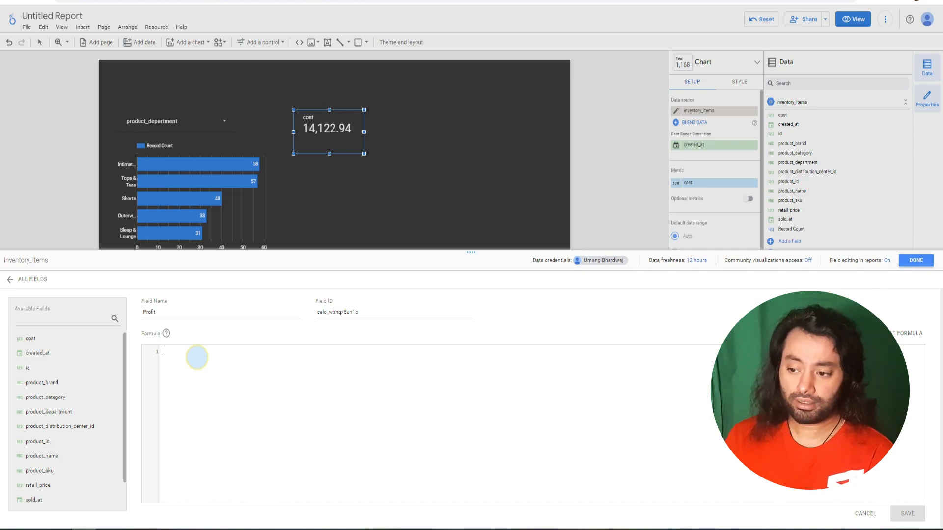
- Define the Profit field with the formula SUM(cost) - SUM(retail_price), save it and close the field editor
{"action": "type", "text": "sum"}
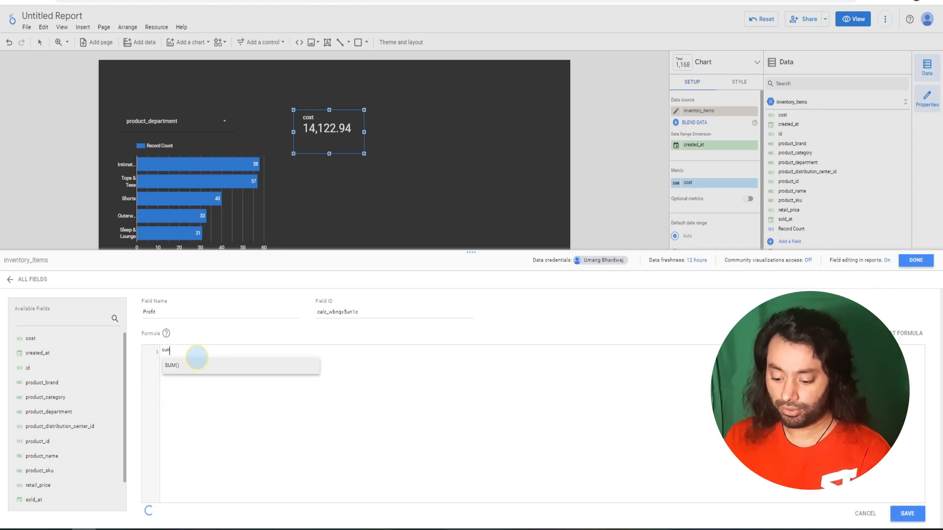
{"action": "key", "text": "Return"}
{"action": "type", "text": "cost"}
{"action": "key", "text": "Return"}
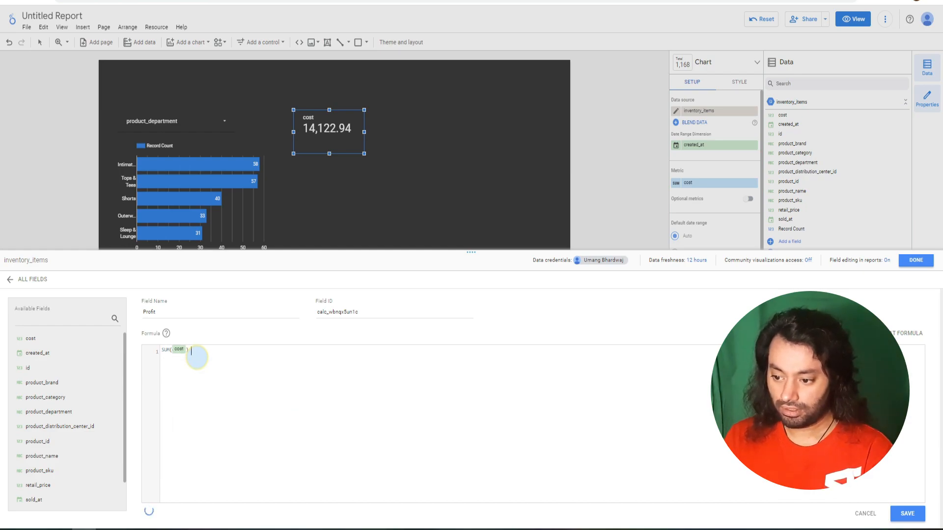
{"action": "type", "text": "- sum"}
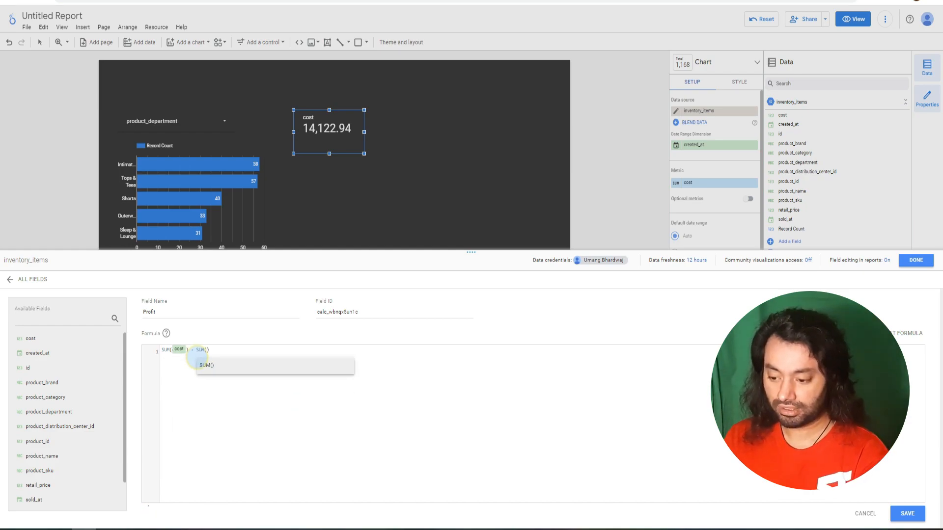
{"action": "key", "text": "Return"}
{"action": "type", "text": "retail"}
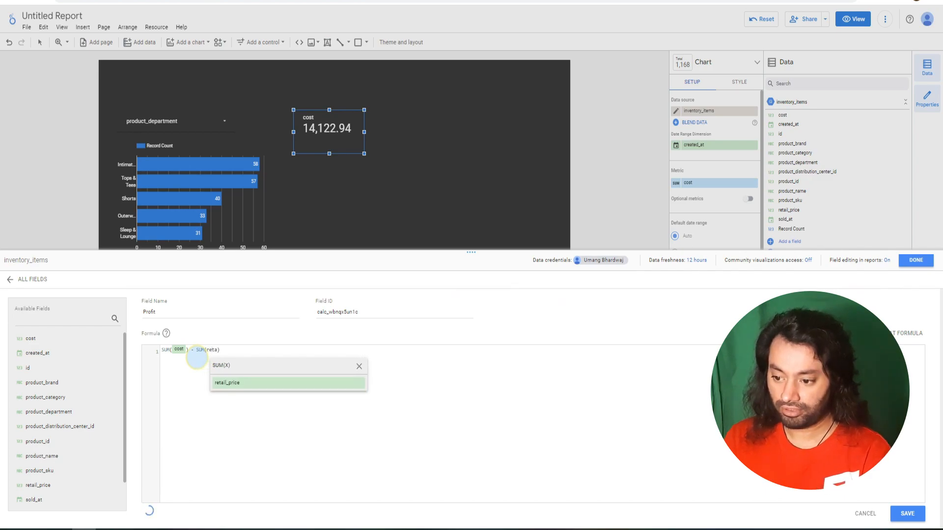
{"action": "key", "text": "Return"}
{"action": "left_click", "coordinate": [597, 418]}
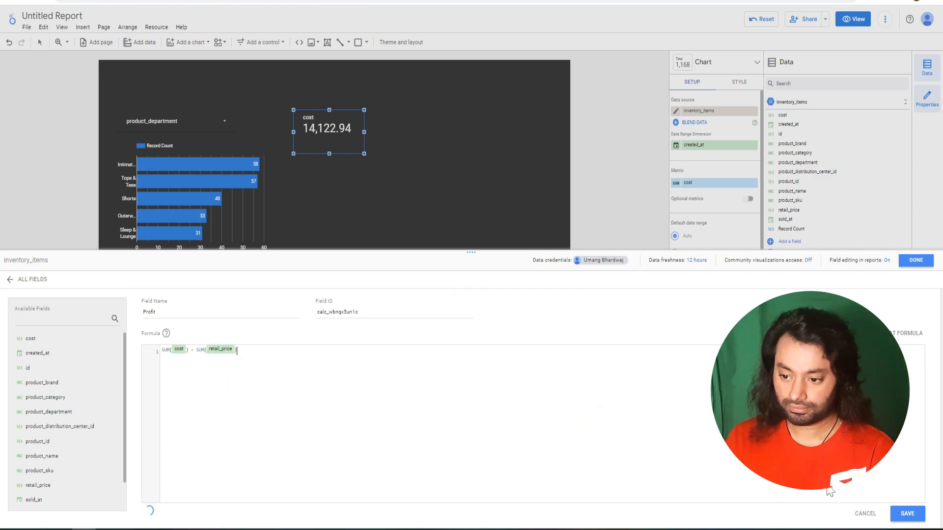
{"action": "left_click", "coordinate": [908, 514]}
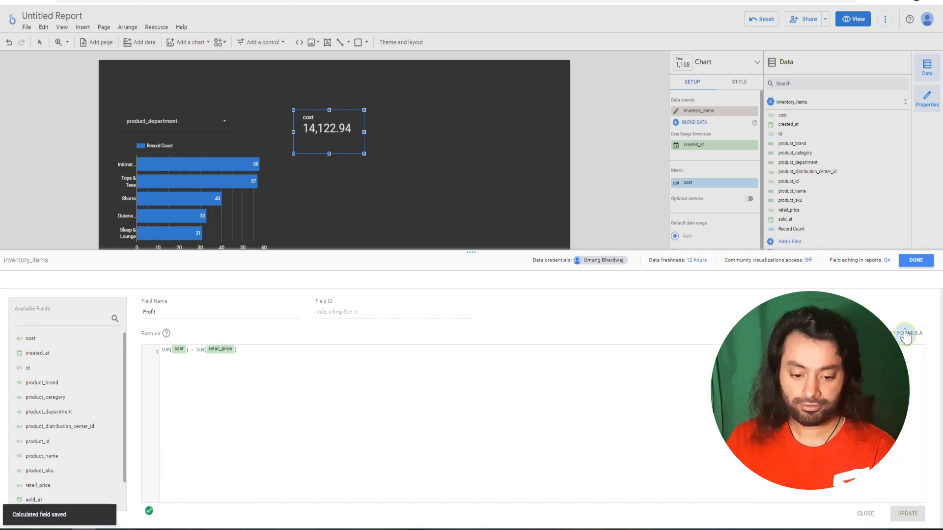
{"action": "left_click", "coordinate": [916, 265]}
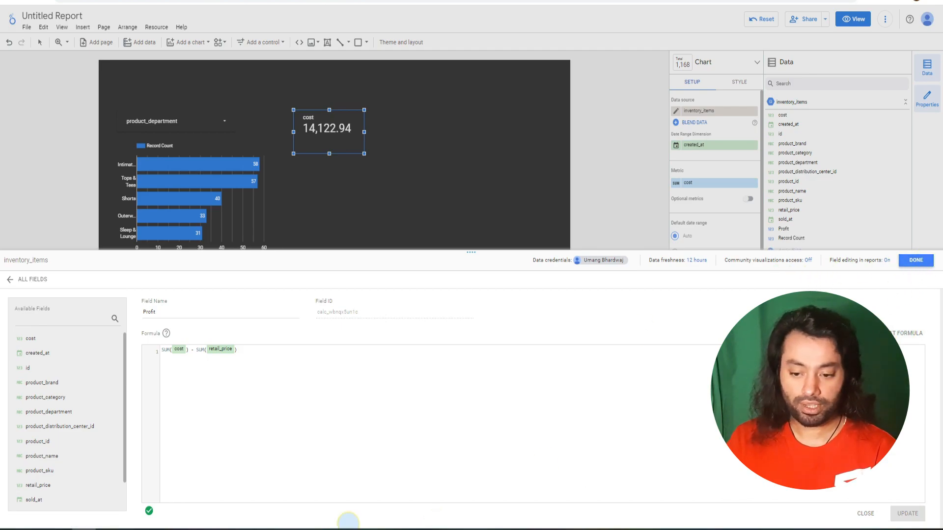
{"action": "left_click", "coordinate": [923, 265]}
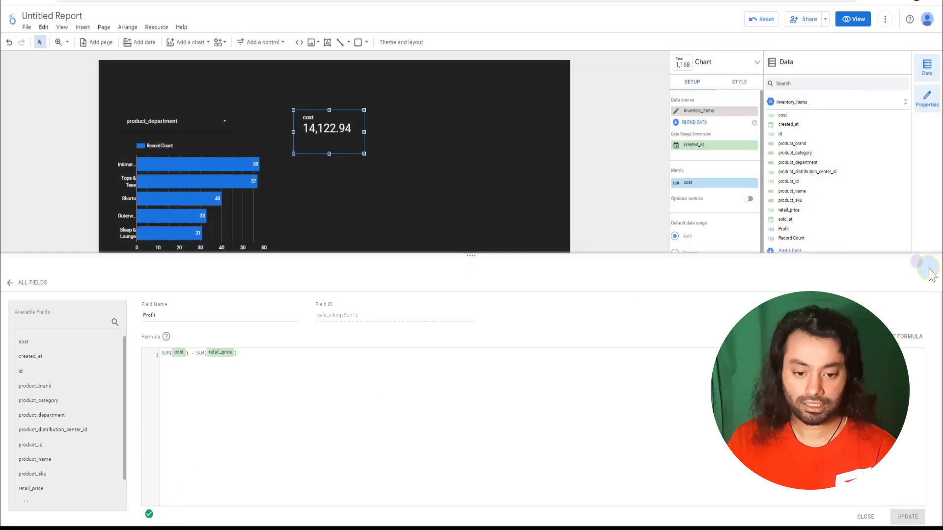
- Place the Profit field as a scorecard to the right of the cost scorecard and widen it slightly
{"action": "left_click", "coordinate": [804, 229]}
{"action": "left_click_drag", "start_coordinate": [804, 228], "coordinate": [380, 115]}
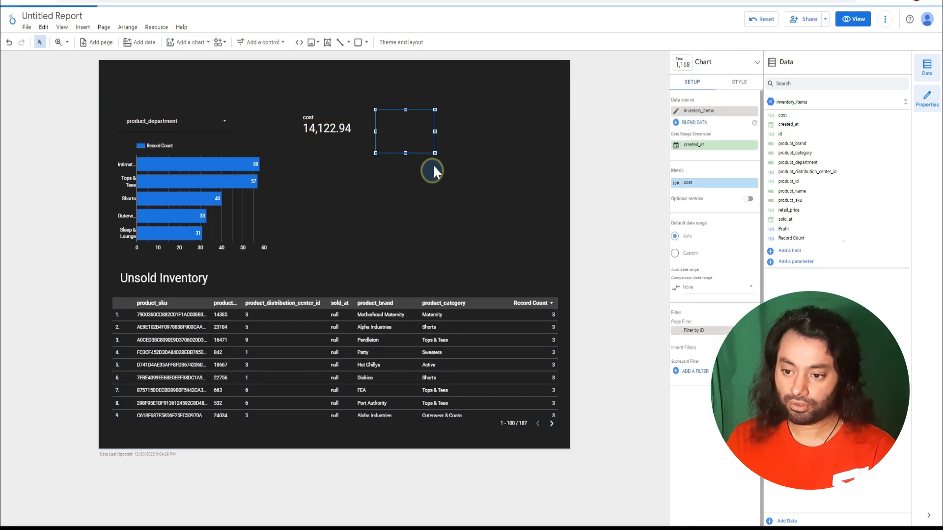
{"action": "left_click_drag", "start_coordinate": [439, 154], "coordinate": [447, 155]}
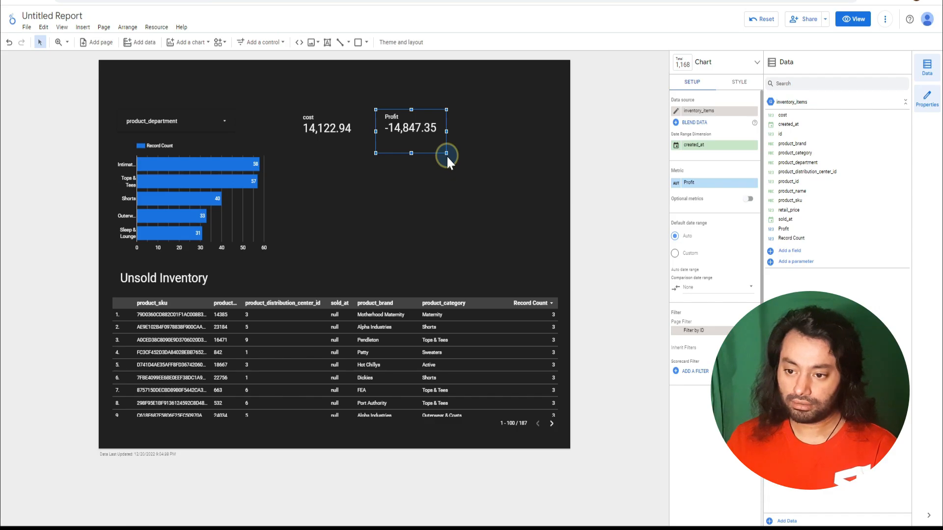
- Change the Profit field's formula to SUM(retail_price) - SUM(cost), update it and close the field editor
{"action": "left_click_drag", "start_coordinate": [856, 230], "coordinate": [795, 229]}
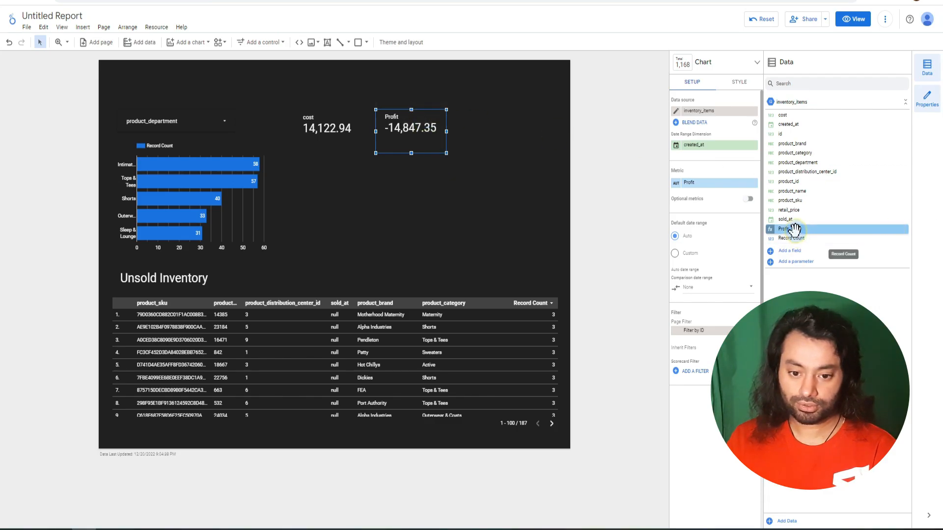
{"action": "left_click", "coordinate": [770, 230]}
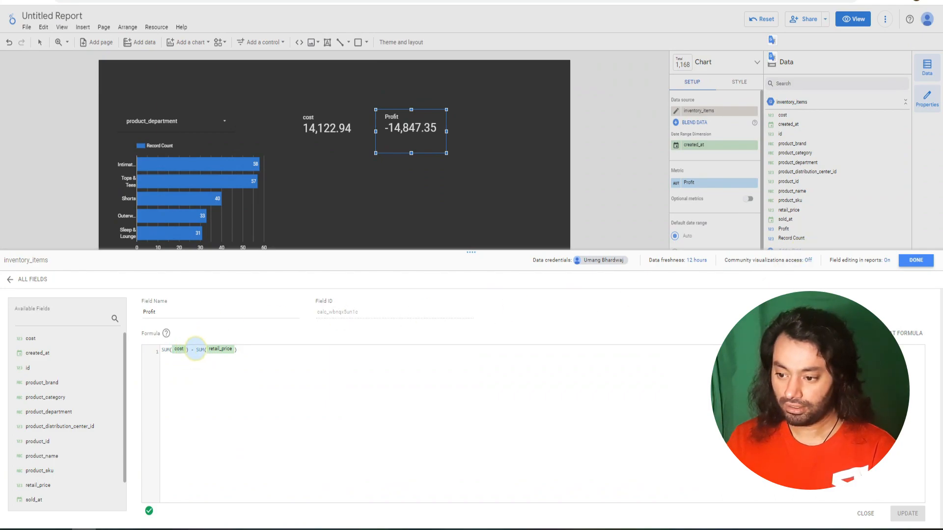
{"action": "left_click_drag", "start_coordinate": [196, 349], "coordinate": [96, 354]}
{"action": "key", "text": "BackSpace"}
{"action": "left_click", "coordinate": [239, 352]}
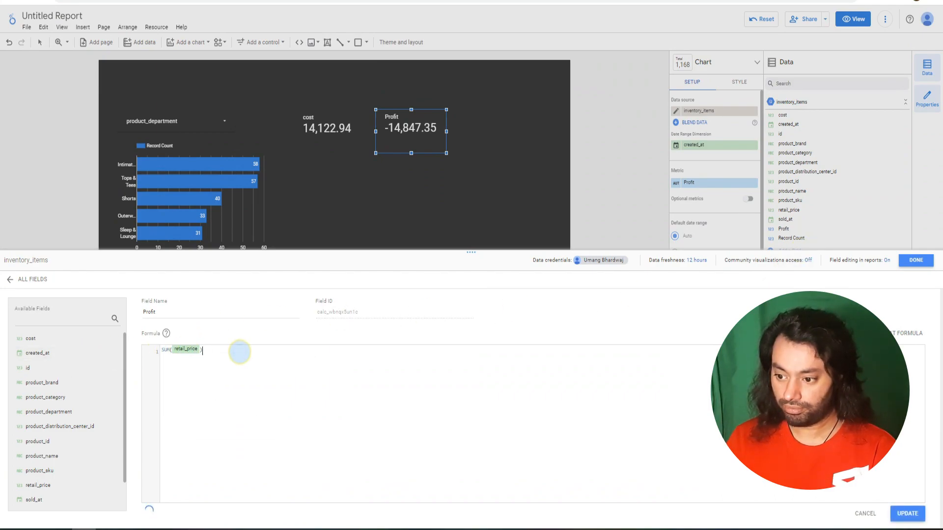
{"action": "type", "text": "- SUM(cost) -"}
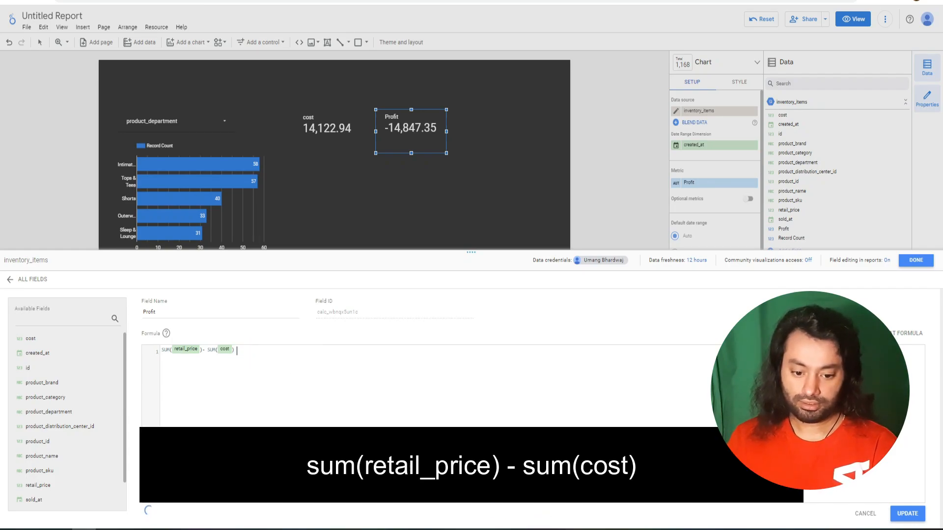
{"action": "left_click", "coordinate": [908, 514]}
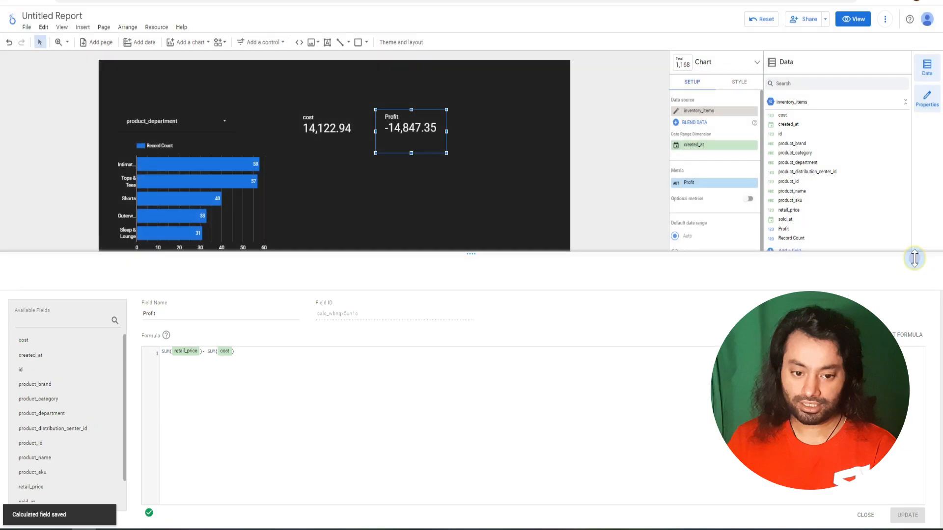
{"action": "left_click", "coordinate": [913, 263]}
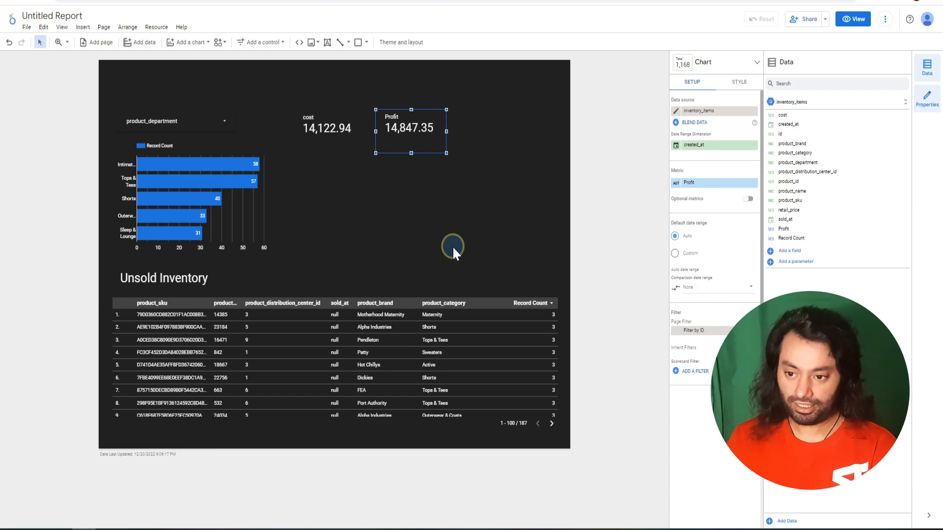
- Create a filter named Sold item on the Profit scorecard that excludes records where sold_at Is Null, and save it
{"action": "left_click", "coordinate": [690, 372]}
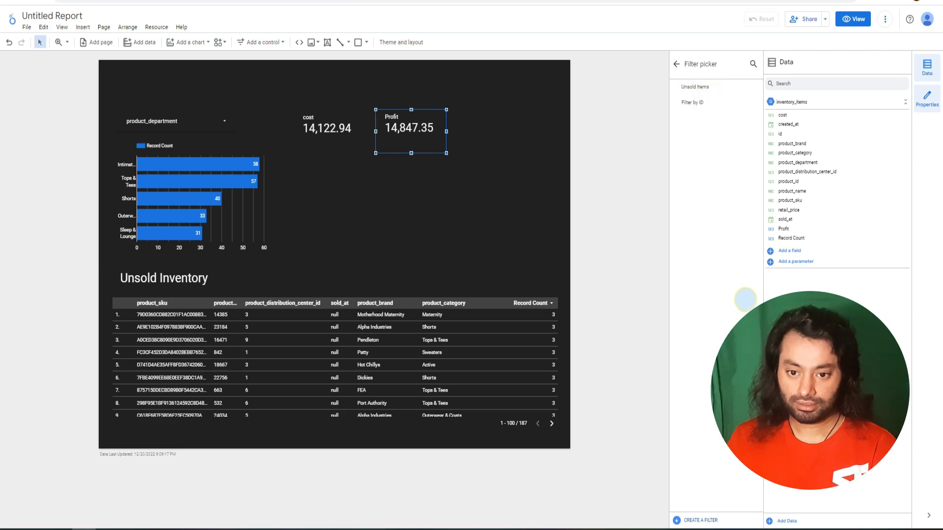
{"action": "left_click", "coordinate": [699, 521]}
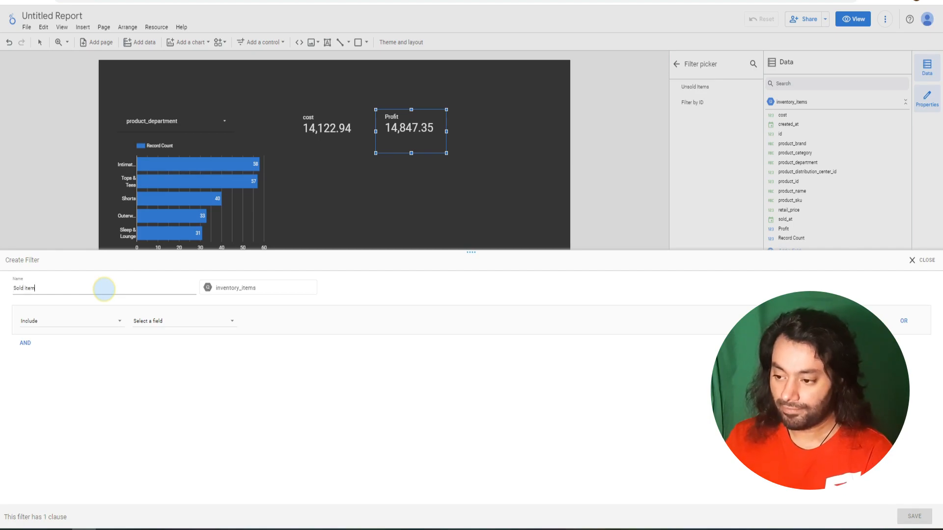
{"action": "left_click", "coordinate": [95, 322]}
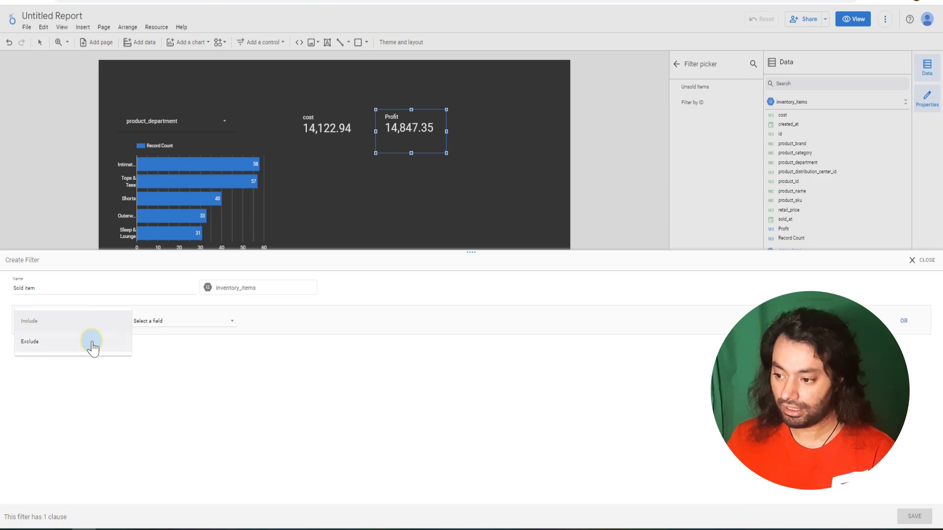
{"action": "left_click", "coordinate": [91, 343]}
{"action": "left_click", "coordinate": [178, 324]}
{"action": "left_click", "coordinate": [180, 410]}
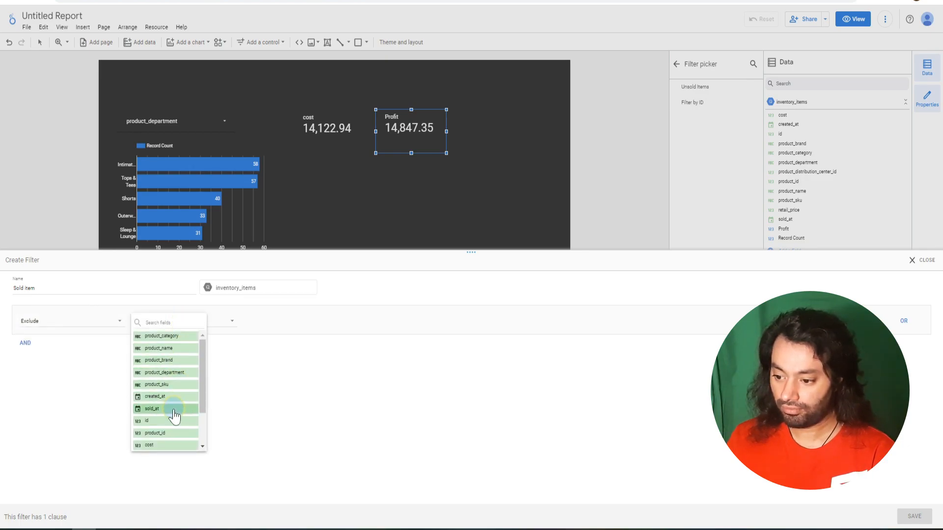
{"action": "left_click", "coordinate": [277, 323]}
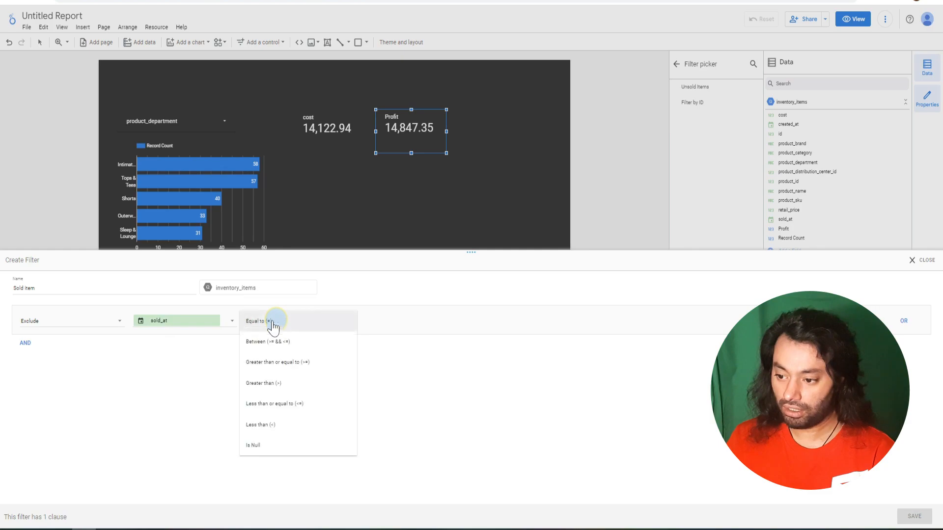
{"action": "left_click", "coordinate": [277, 446]}
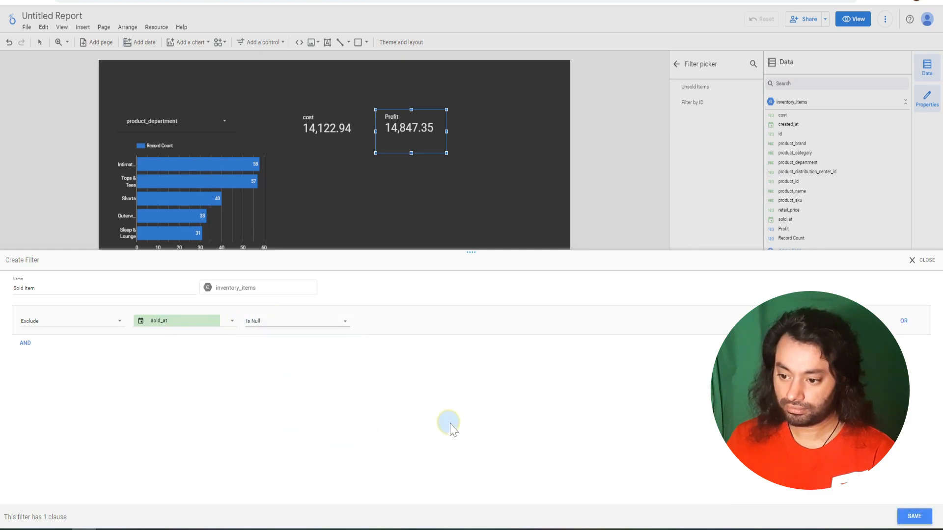
{"action": "left_click", "coordinate": [914, 516]}
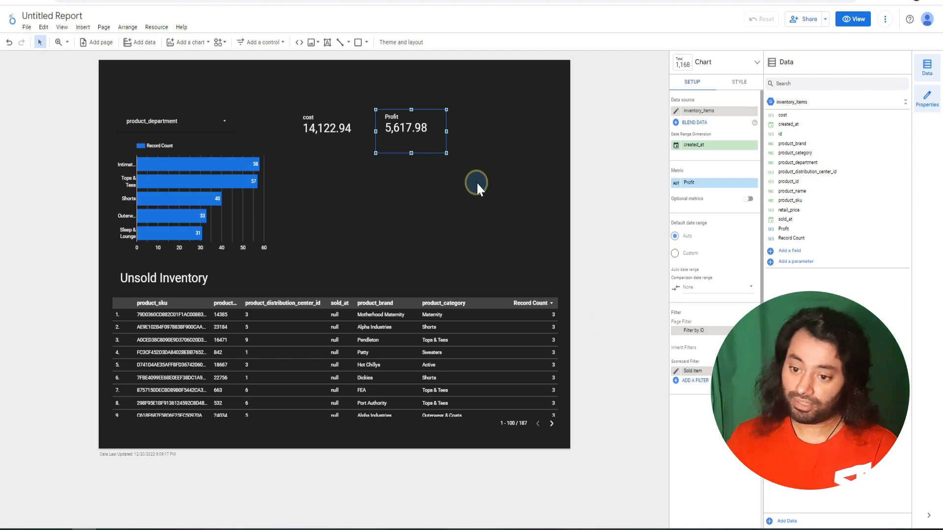
- Start a new parameter named net_profit with the Number (whole) data type
{"action": "left_click", "coordinate": [795, 263]}
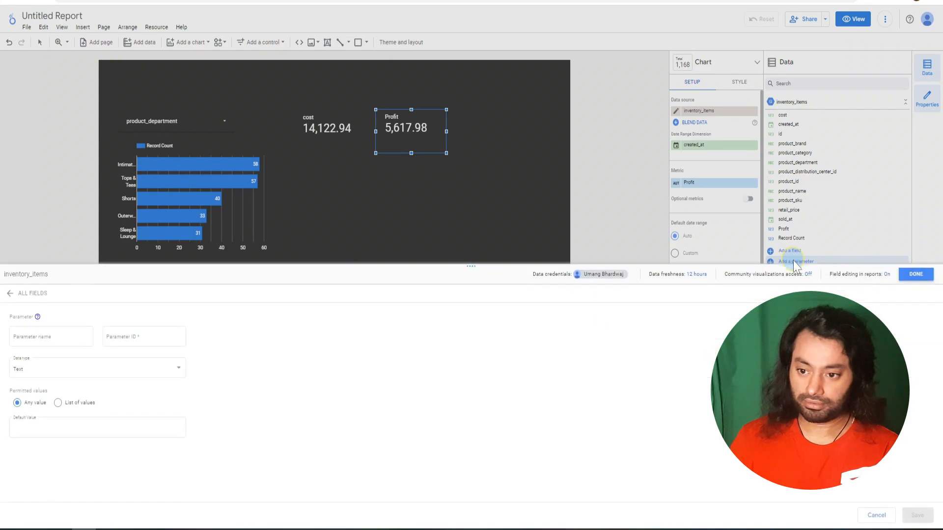
{"action": "left_click", "coordinate": [42, 323]}
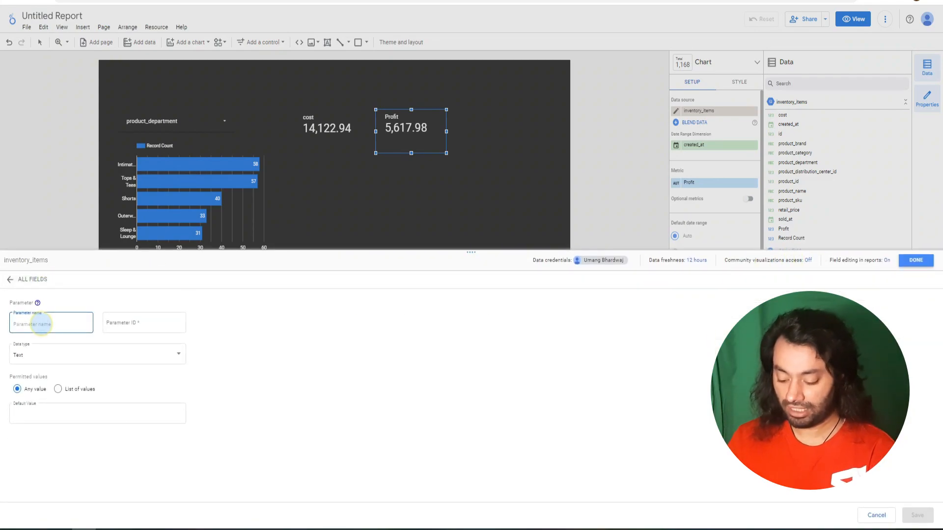
{"action": "type", "text": "net_progfit"}
{"action": "key", "text": "BackSpace"}
{"action": "key", "text": "BackSpace"}
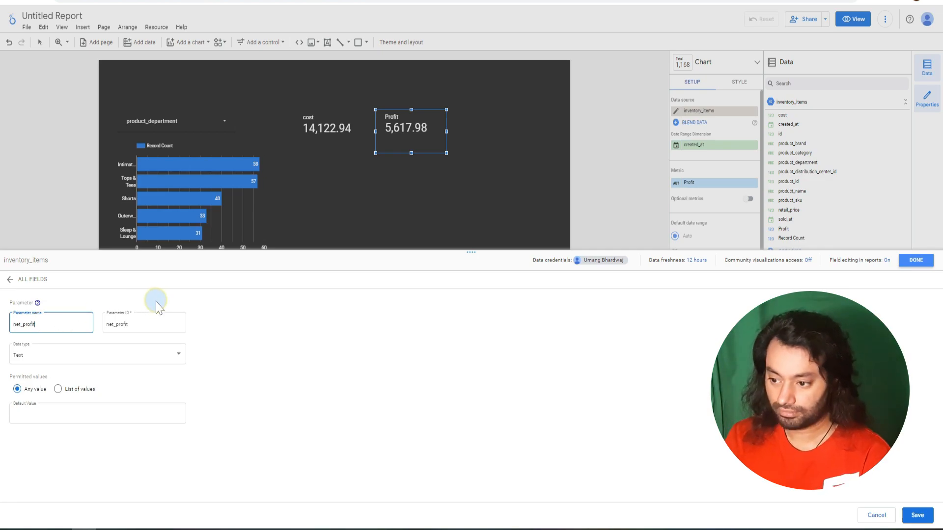
{"action": "left_click", "coordinate": [96, 358]}
{"action": "left_click", "coordinate": [86, 371]}
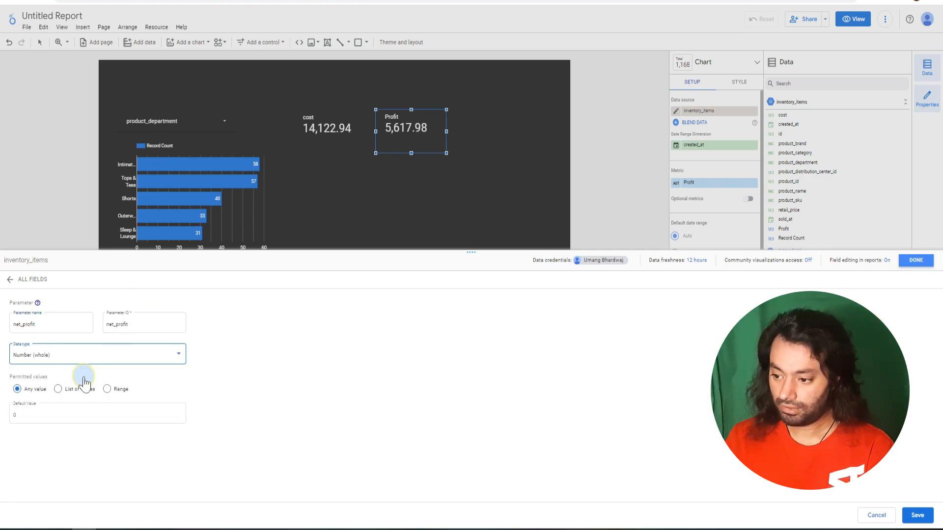
- Restrict the parameter to a list of values with 0.10 labelled 10% and 0.25 labelled 25%
{"action": "left_click", "coordinate": [73, 389]}
{"action": "left_click", "coordinate": [64, 421]}
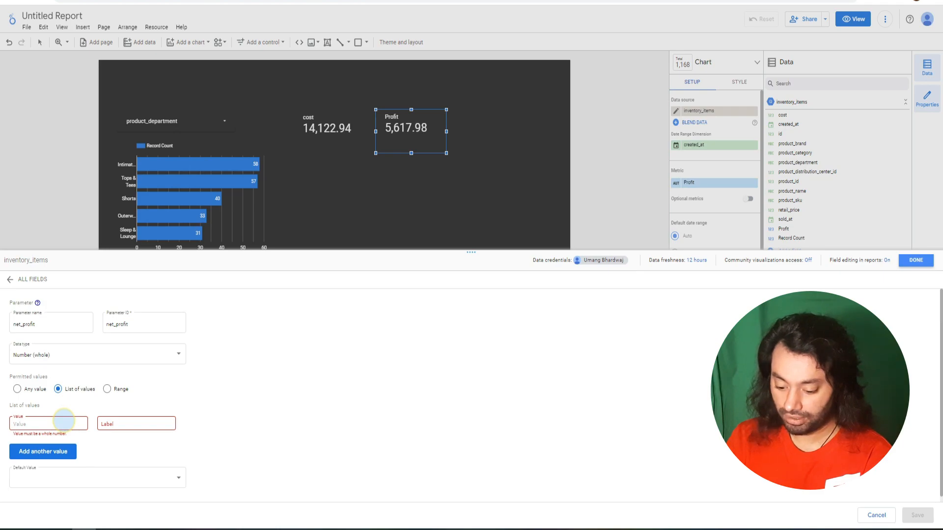
{"action": "type", "text": "0.10"}
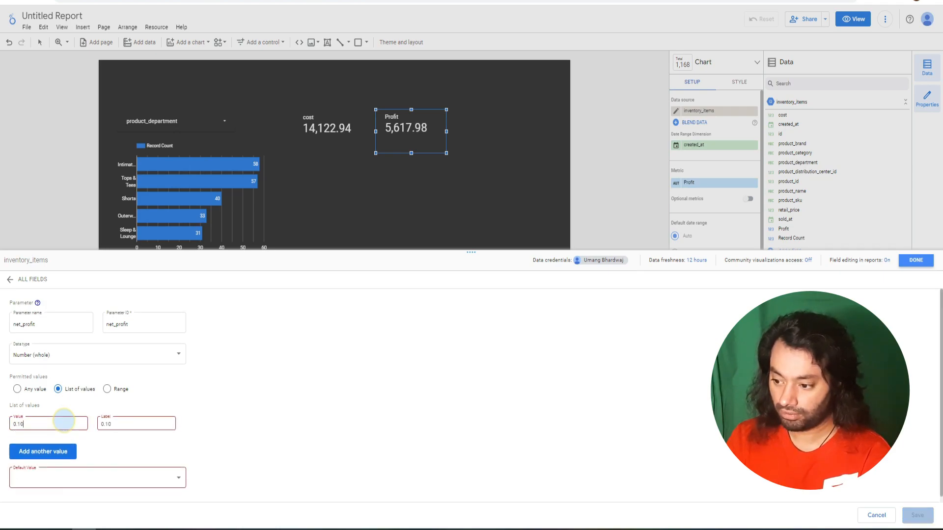
{"action": "key", "text": "Tab"}
{"action": "type", "text": "10"}
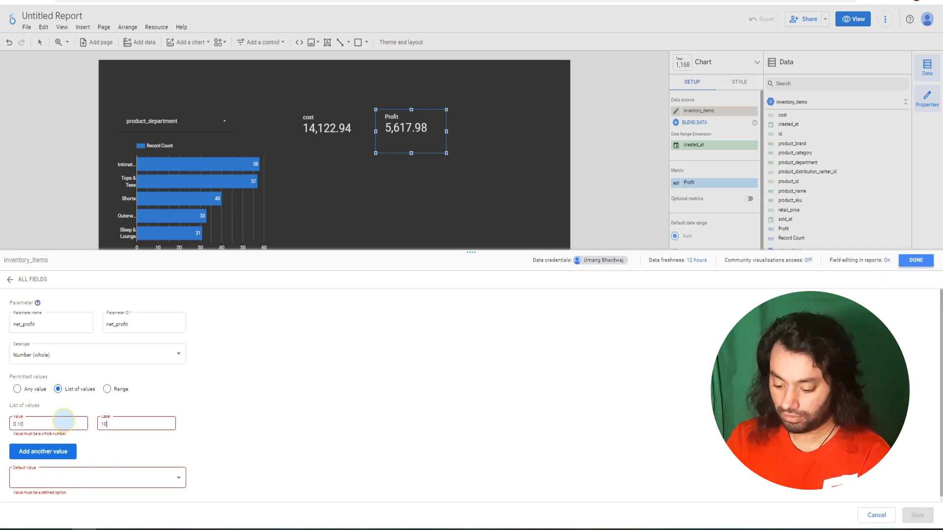
{"action": "type", "text": "%"}
{"action": "left_click", "coordinate": [43, 452]}
{"action": "left_click", "coordinate": [46, 448]}
{"action": "type", "text": "0.25"}
{"action": "key", "text": "Tab"}
{"action": "type", "text": "2"}
- Change the net_profit parameter's data type to Number (decimal), save it and close the parameter editor
{"action": "scroll", "coordinate": [64, 388], "scroll_direction": "down", "scroll_amount": 1}
{"action": "left_click", "coordinate": [80, 331]}
{"action": "left_click", "coordinate": [76, 343]}
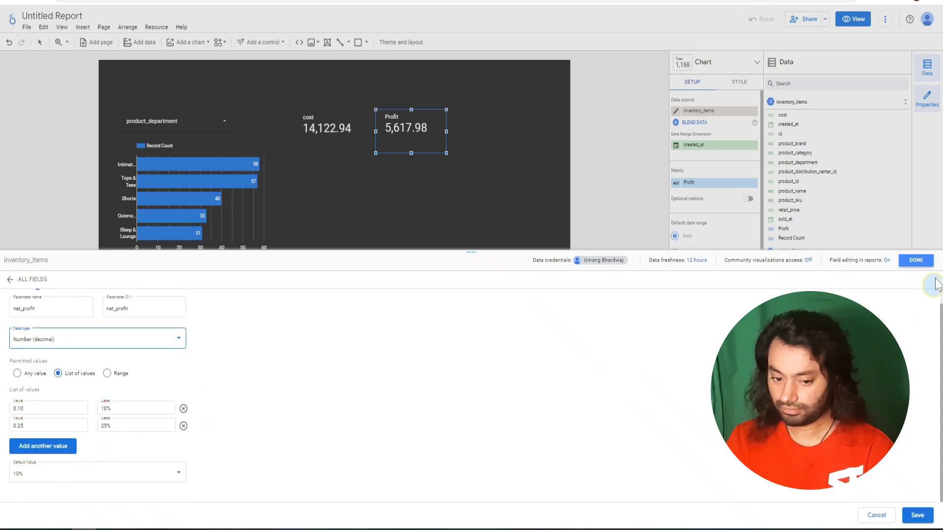
{"action": "left_click", "coordinate": [925, 517]}
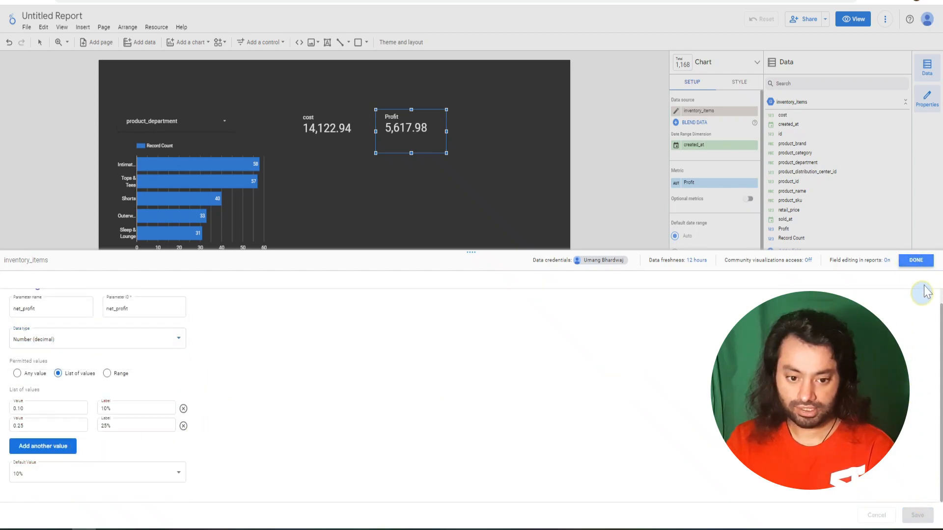
{"action": "left_click", "coordinate": [920, 265]}
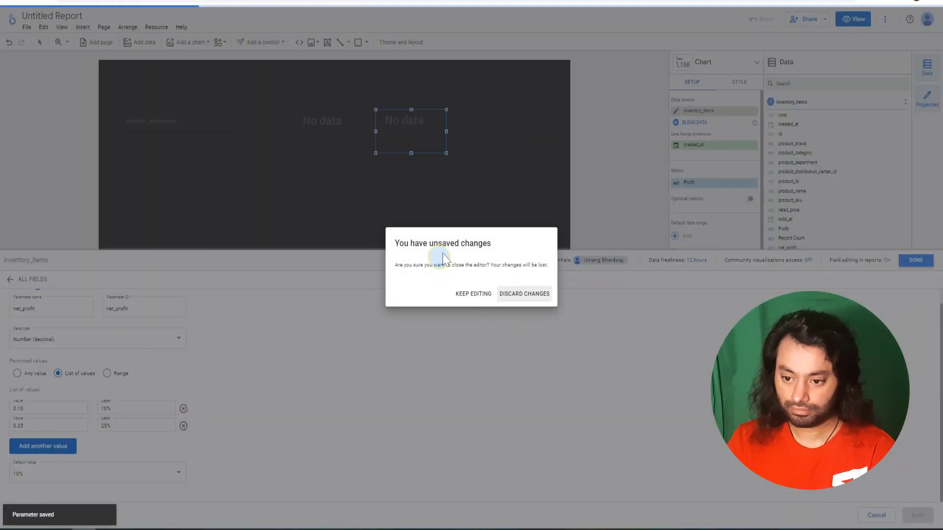
{"action": "left_click", "coordinate": [475, 294]}
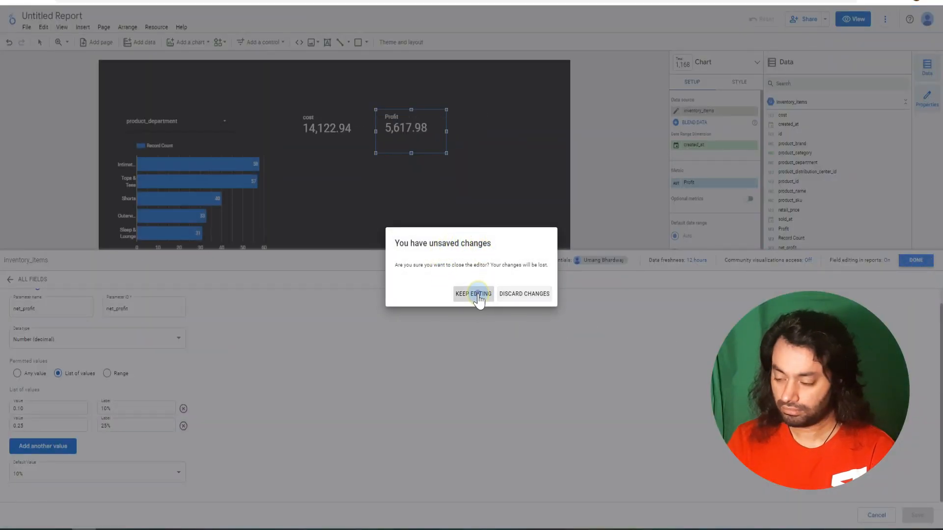
{"action": "left_click", "coordinate": [915, 262]}
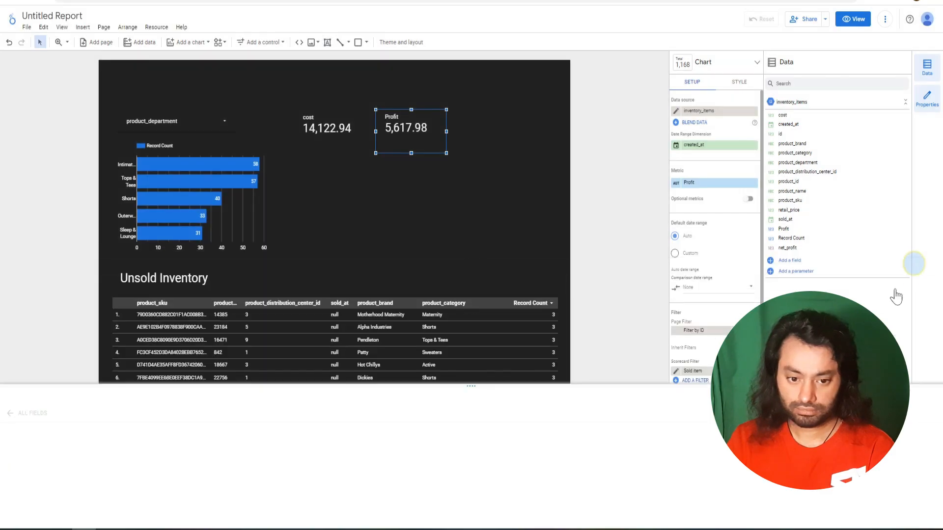
- Start a new calculated field named net profit
{"action": "left_click", "coordinate": [800, 262]}
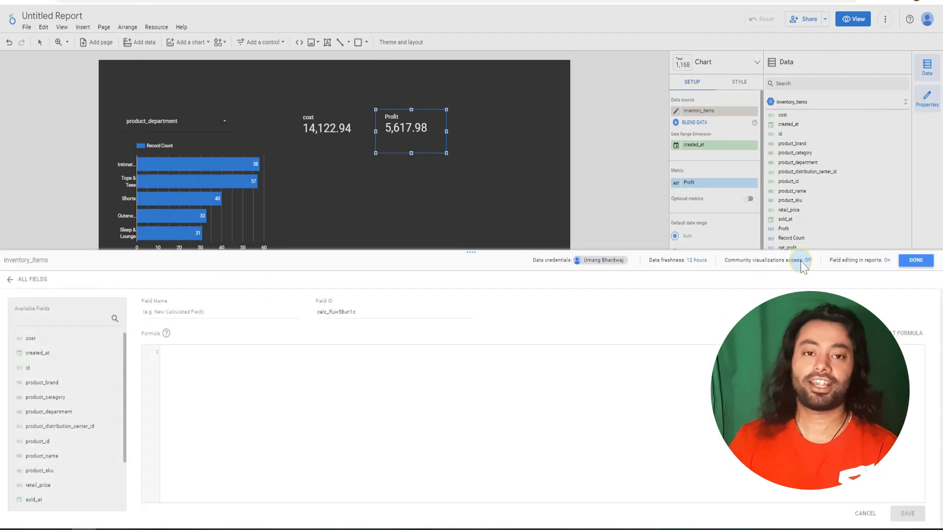
{"action": "left_click", "coordinate": [170, 312]}
{"action": "type", "text": "net profit"}
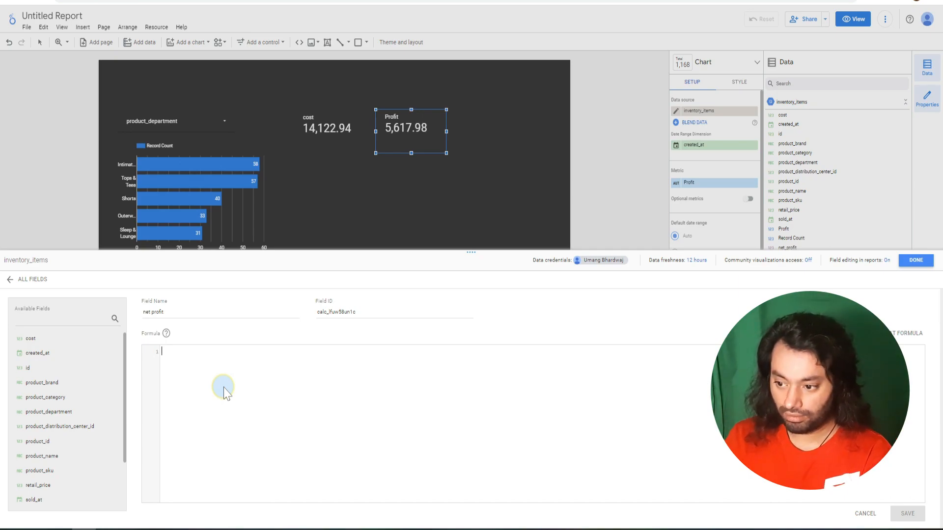
- Define the net profit field with the formula Profit - Profit * net_profit, save it and close the field editor
{"action": "type", "text": "Profit"}
{"action": "key", "text": "Return"}
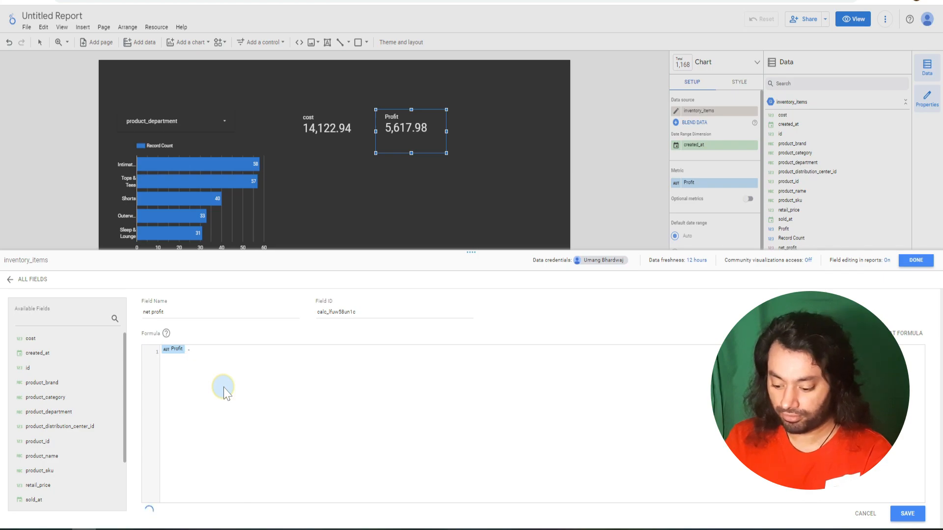
{"action": "type", "text": "profi"}
{"action": "key", "text": "Return"}
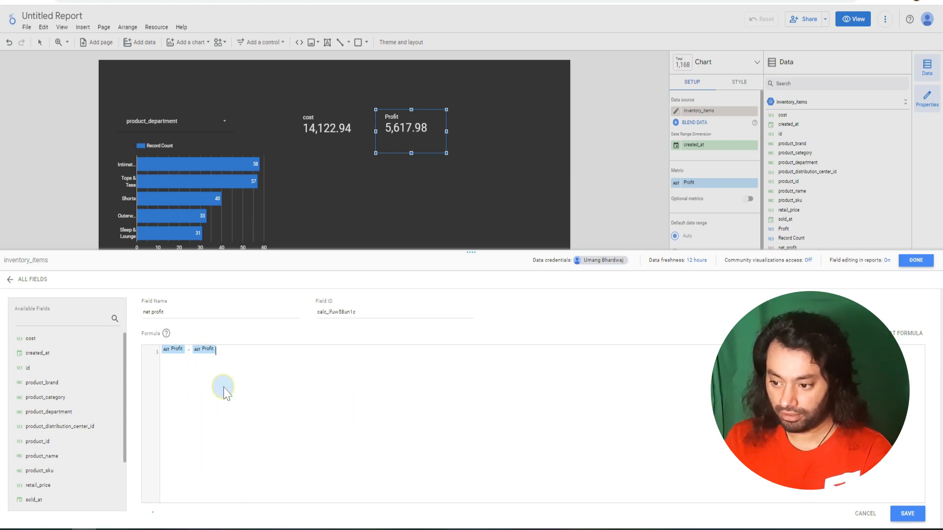
{"action": "type", "text": "*"}
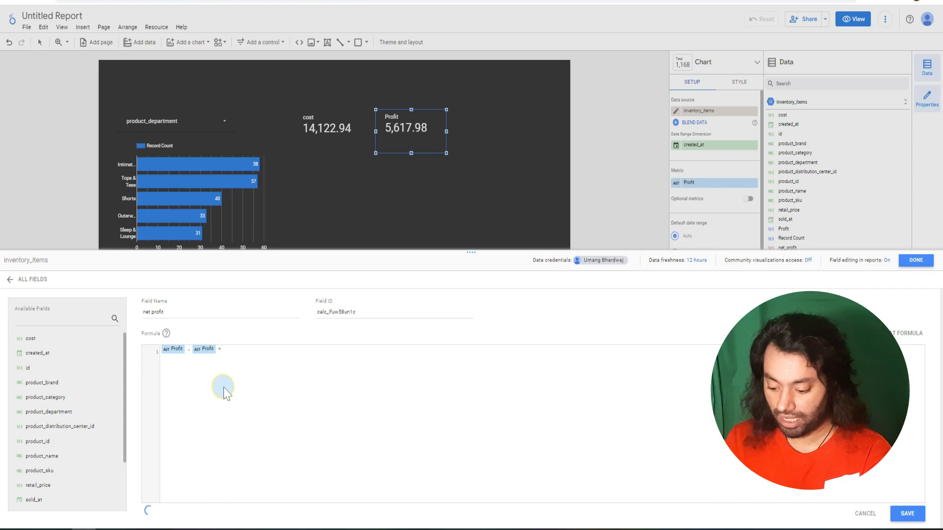
{"action": "type", "text": " net"}
{"action": "key", "text": "Escape"}
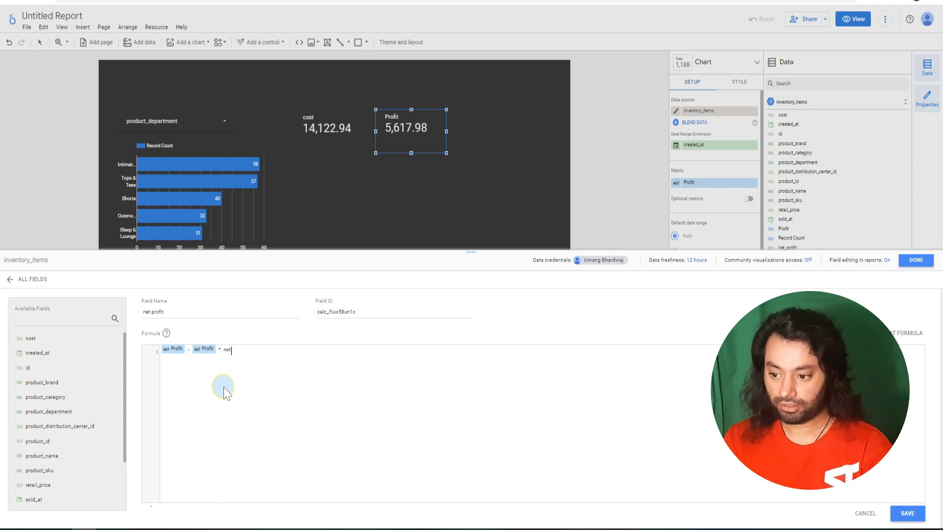
{"action": "key", "text": "BackSpace"}
{"action": "type", "text": "t"}
{"action": "key", "text": "Return"}
{"action": "left_click", "coordinate": [907, 513]}
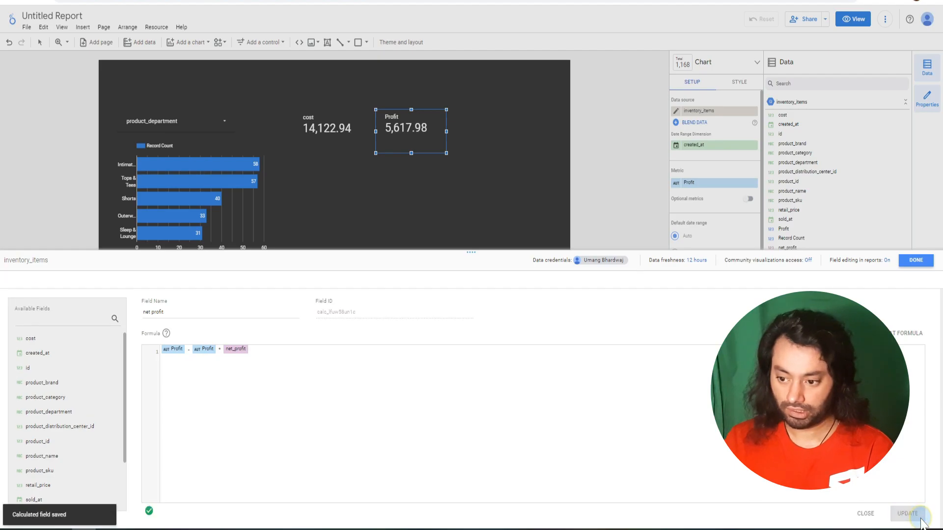
{"action": "left_click", "coordinate": [917, 264]}
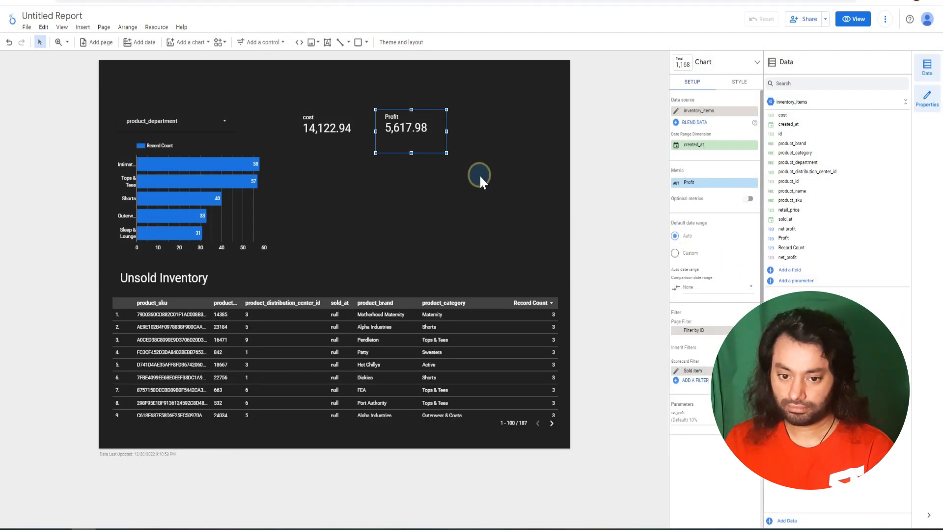
- Place the net profit field as a scorecard to the right of the Profit scorecard and apply the Sold item filter to it
{"action": "left_click_drag", "start_coordinate": [784, 229], "coordinate": [462, 110]}
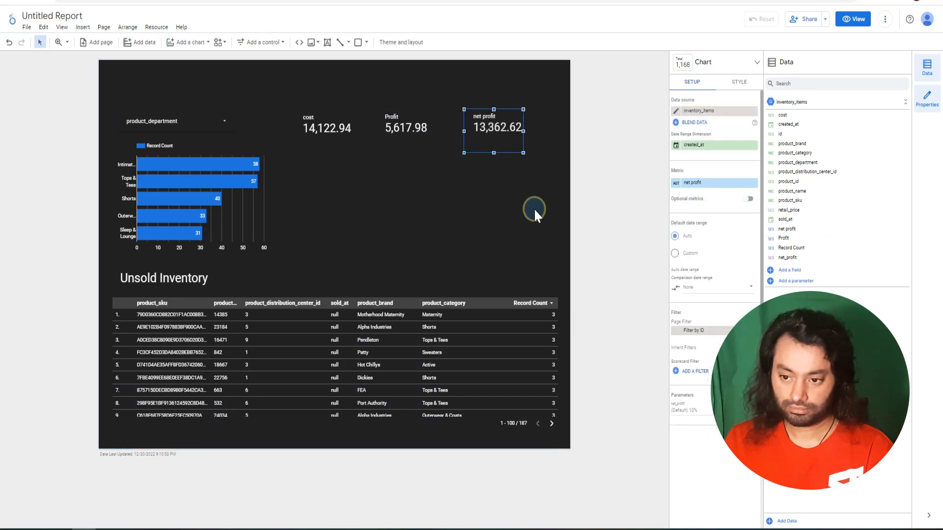
{"action": "left_click", "coordinate": [695, 371]}
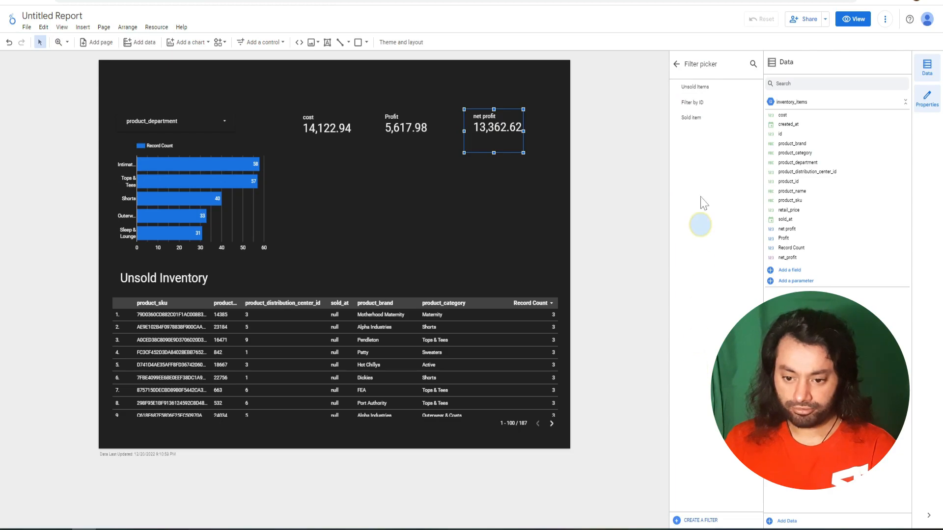
{"action": "left_click", "coordinate": [705, 118]}
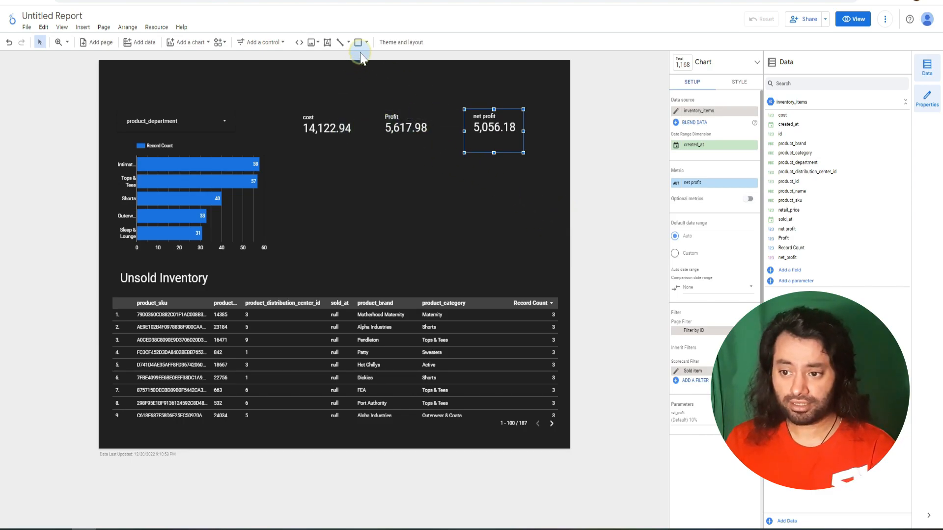
- Add a drop-down list control below the net profit scorecard, set its control field to the net_profit parameter and narrow it from both sides
{"action": "left_click", "coordinate": [263, 42]}
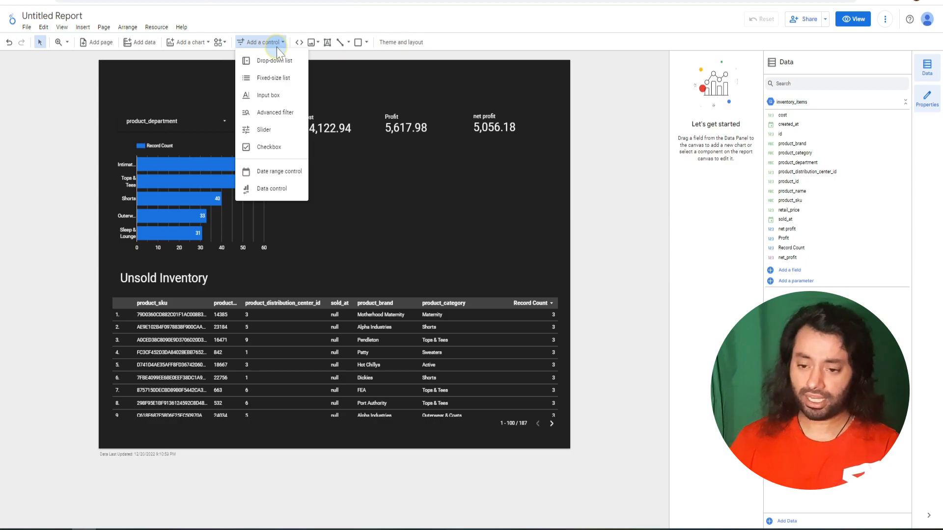
{"action": "left_click", "coordinate": [275, 60]}
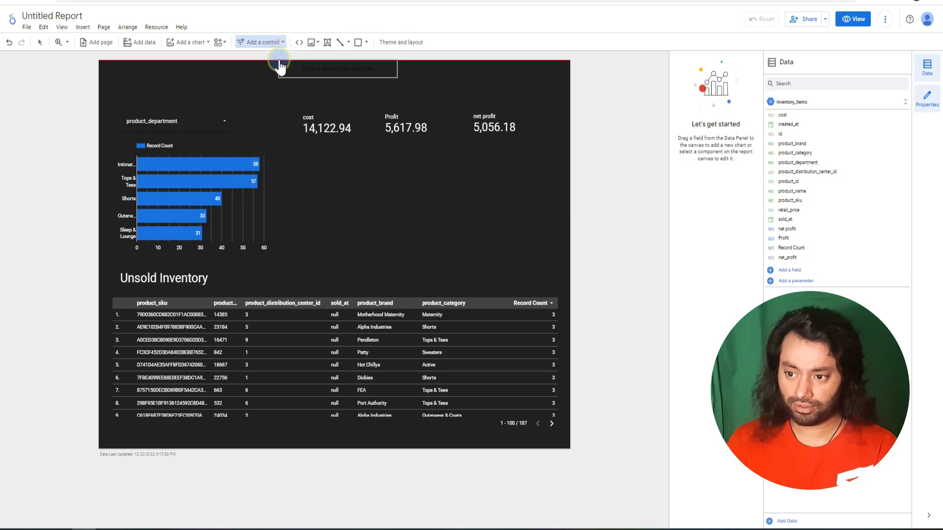
{"action": "left_click", "coordinate": [453, 156]}
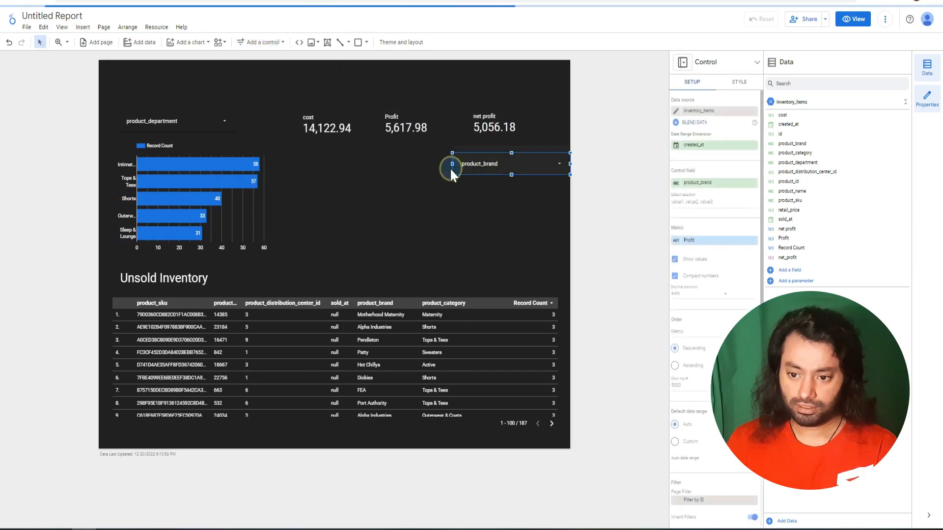
{"action": "left_click_drag", "start_coordinate": [452, 164], "coordinate": [464, 164]}
{"action": "left_click_drag", "start_coordinate": [781, 258], "coordinate": [699, 185]}
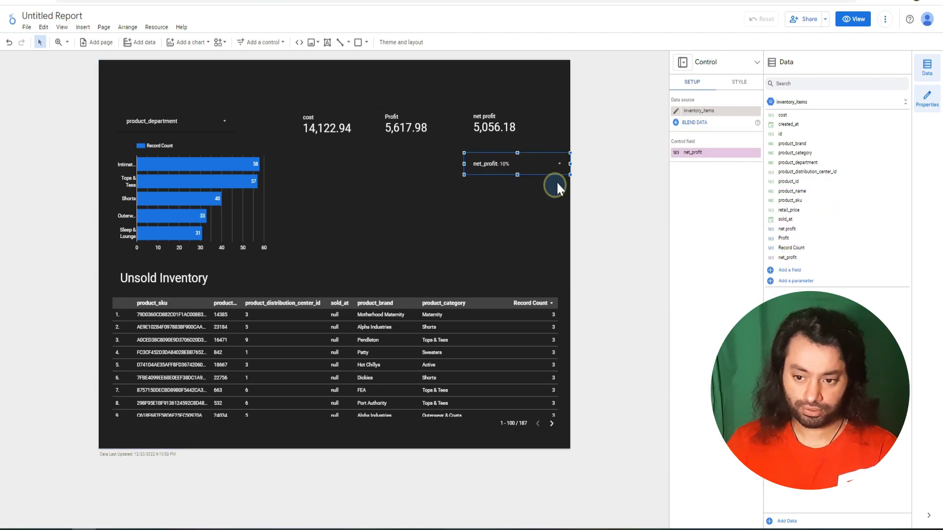
{"action": "left_click_drag", "start_coordinate": [570, 163], "coordinate": [552, 163]}
- Move the net profit scorecard below the net_profit control and shift the cost and Profit scorecards down and closer to the bar chart
{"action": "left_click_drag", "start_coordinate": [499, 127], "coordinate": [505, 213]}
{"action": "left_click", "coordinate": [511, 161]}
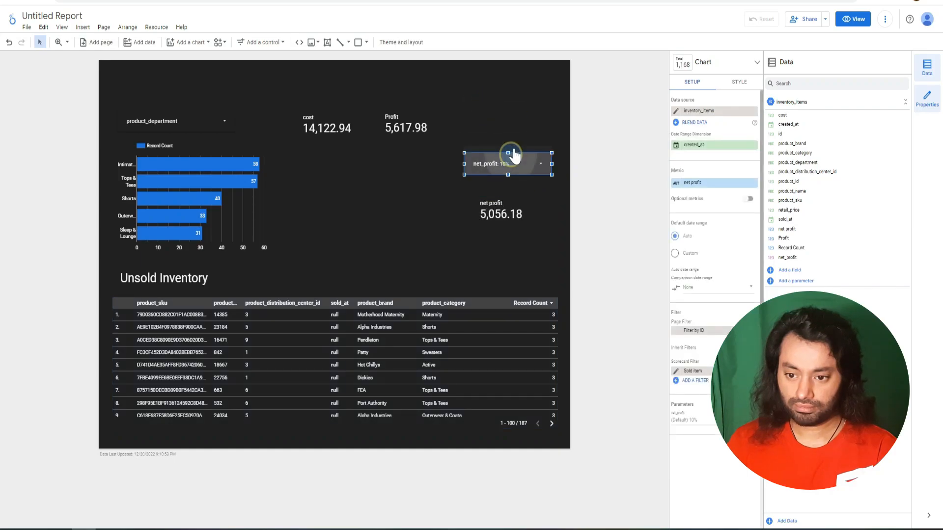
{"action": "left_click", "coordinate": [511, 117]}
{"action": "left_click", "coordinate": [410, 124]}
{"action": "left_click_drag", "start_coordinate": [319, 116], "coordinate": [298, 129]}
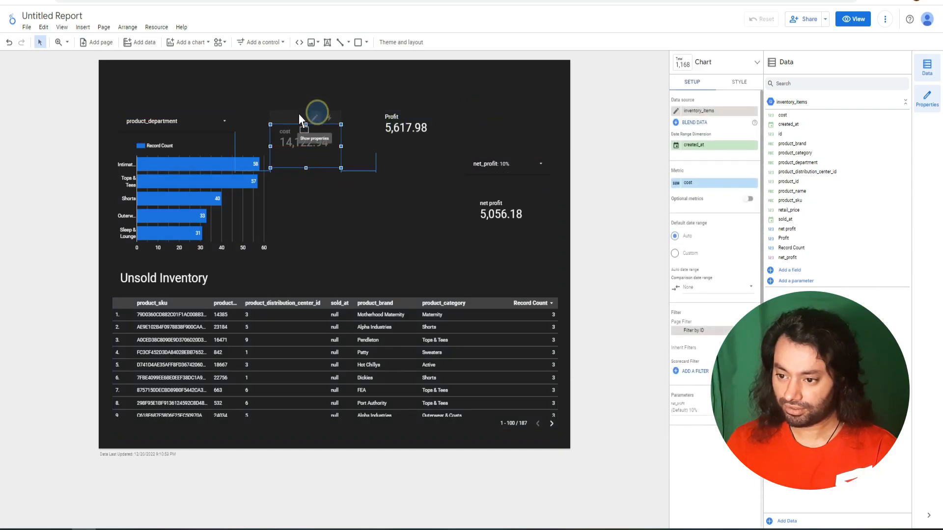
{"action": "left_click_drag", "start_coordinate": [408, 109], "coordinate": [377, 150]}
- Raise the net_profit control to the height of the scorecards and place the net profit scorecard directly beneath it
{"action": "left_click", "coordinate": [523, 159]}
{"action": "left_click_drag", "start_coordinate": [524, 160], "coordinate": [524, 124]}
{"action": "left_click_drag", "start_coordinate": [491, 202], "coordinate": [501, 158]}
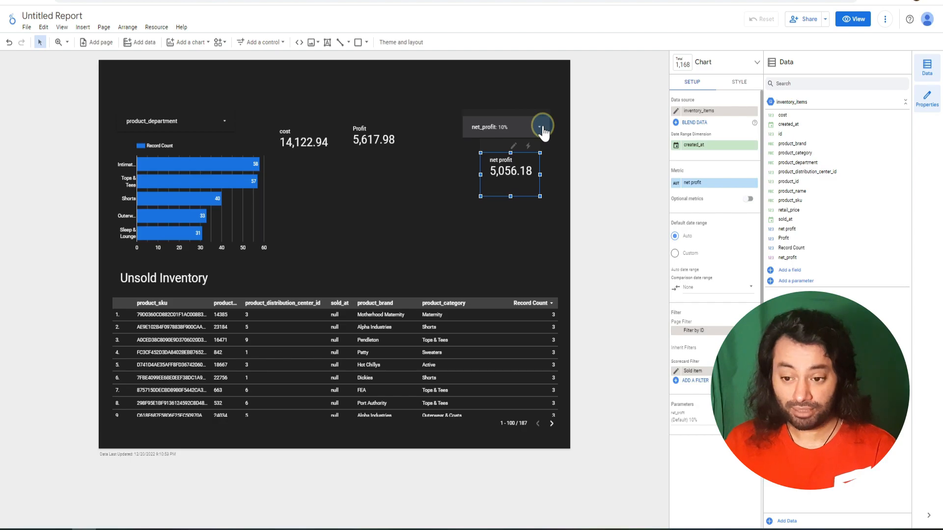
- Select 25% in the net_profit control and narrow the control slightly from its left edge
{"action": "left_click", "coordinate": [540, 128]}
{"action": "left_click", "coordinate": [481, 173]}
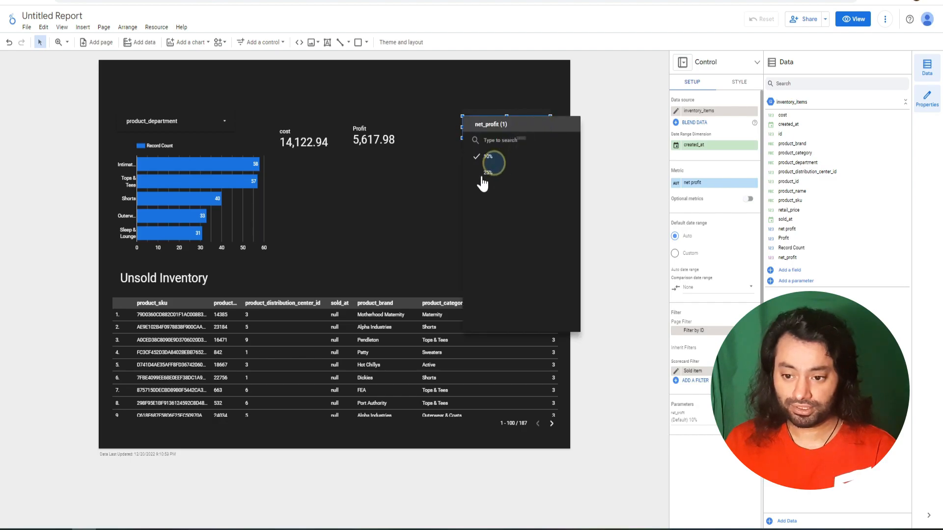
{"action": "left_click", "coordinate": [440, 210]}
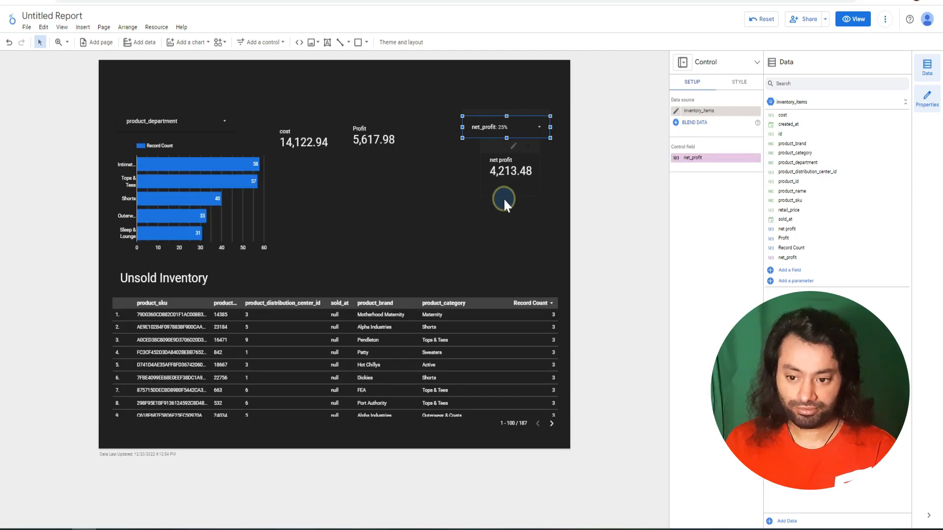
{"action": "left_click_drag", "start_coordinate": [462, 127], "coordinate": [472, 127]}
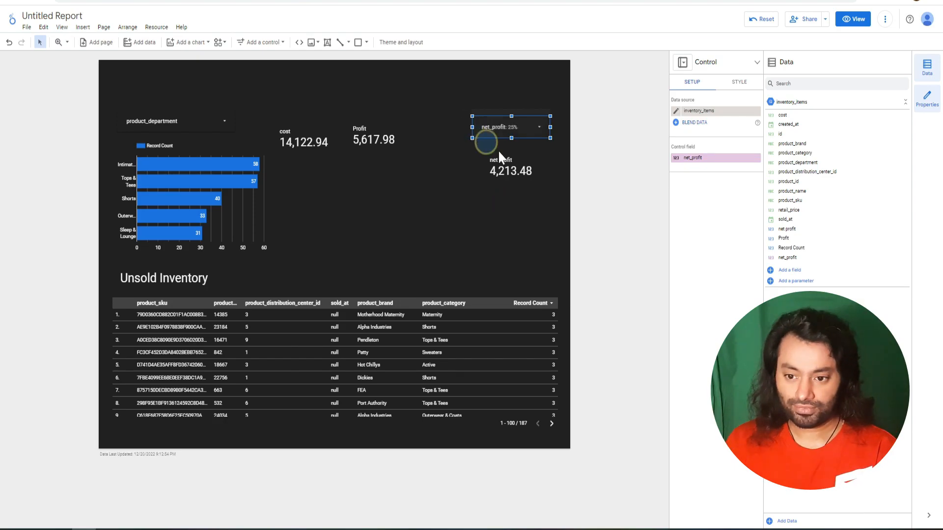
- Insert a pie chart below the cost and Profit scorecards, beside the bar chart
{"action": "left_click_drag", "start_coordinate": [301, 119], "coordinate": [301, 118]}
{"action": "left_click", "coordinate": [82, 27]}
{"action": "left_click", "coordinate": [102, 83]}
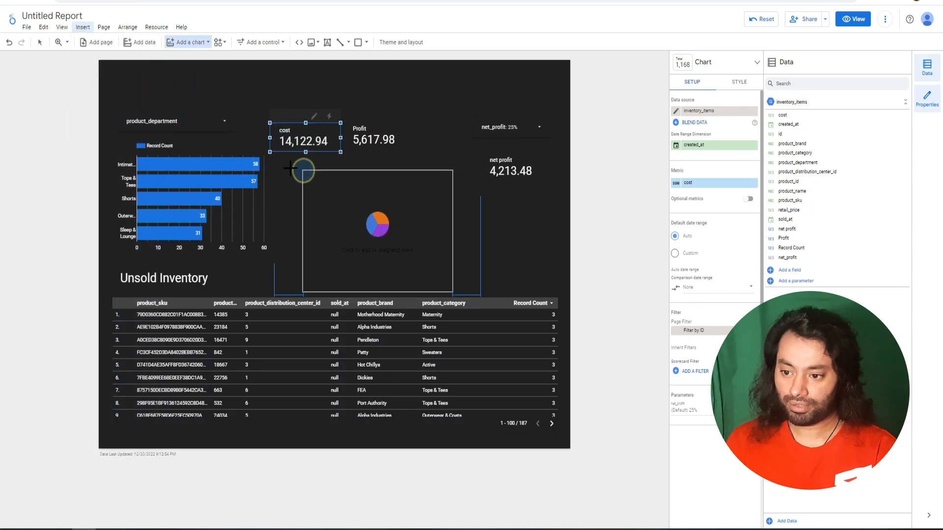
{"action": "left_click", "coordinate": [273, 161]}
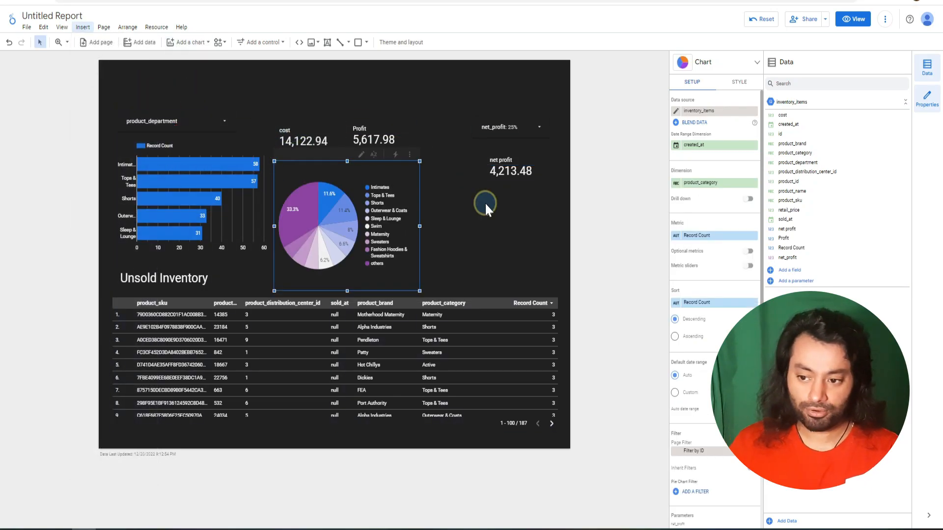
- Change the pie chart to a donut chart and shrink its frame slightly
{"action": "left_click", "coordinate": [733, 63]}
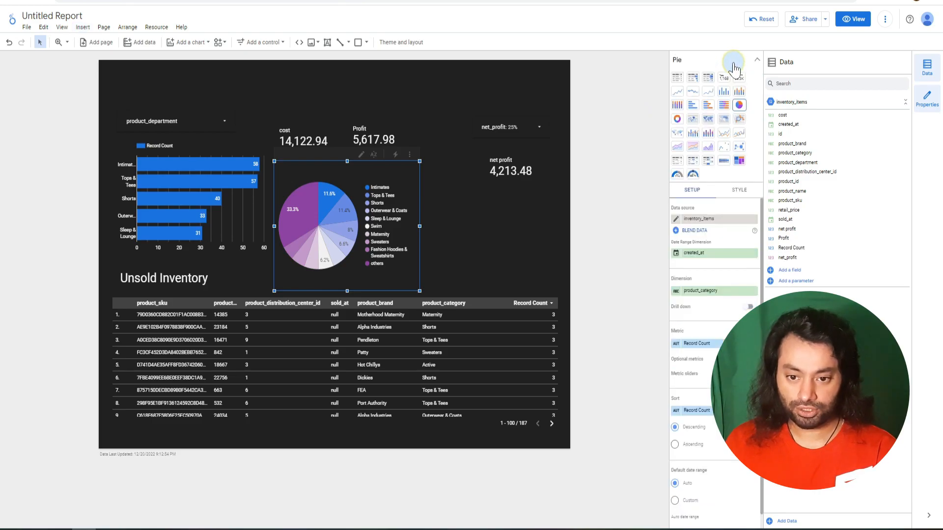
{"action": "left_click", "coordinate": [678, 120]}
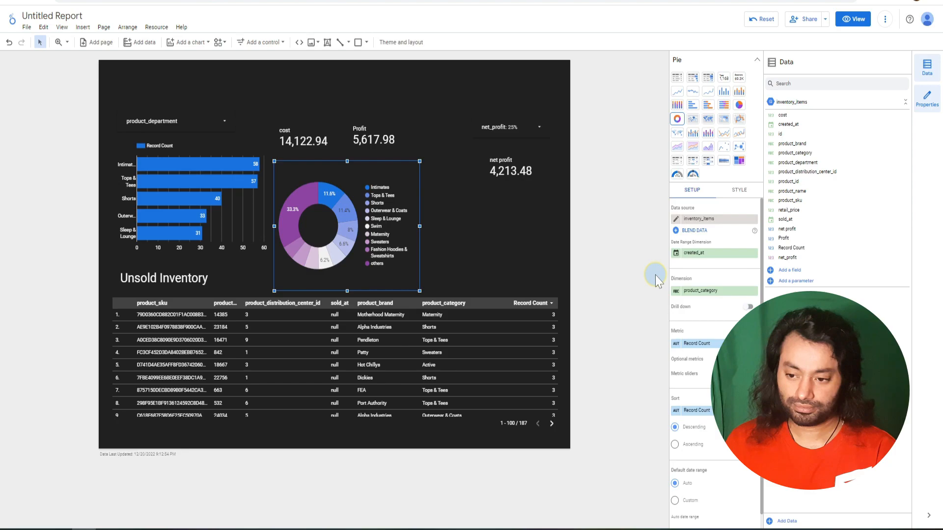
{"action": "left_click_drag", "start_coordinate": [420, 161], "coordinate": [415, 164]}
{"action": "left_click", "coordinate": [461, 249]}
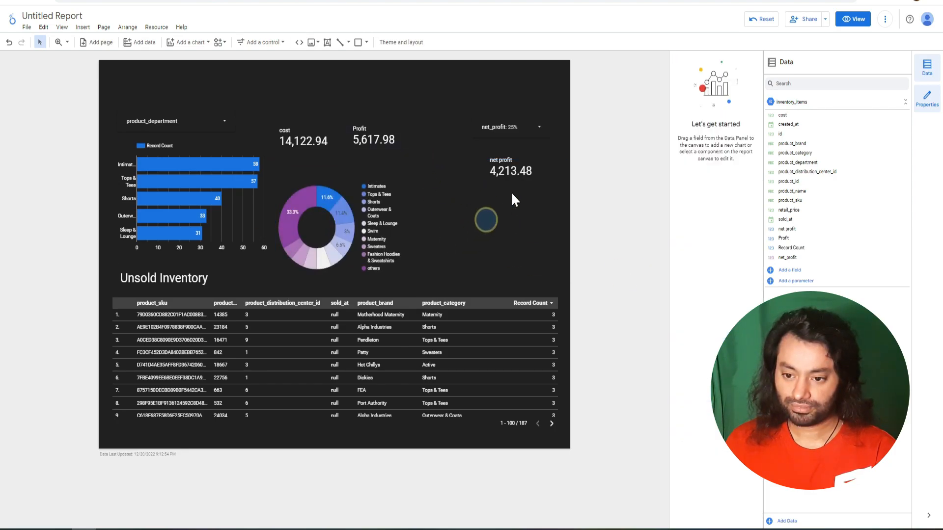
- Insert a time series chart below the net profit scorecard with Profit as its metric and sold_at as its dimension
{"action": "left_click", "coordinate": [82, 27]}
{"action": "left_click", "coordinate": [100, 42]}
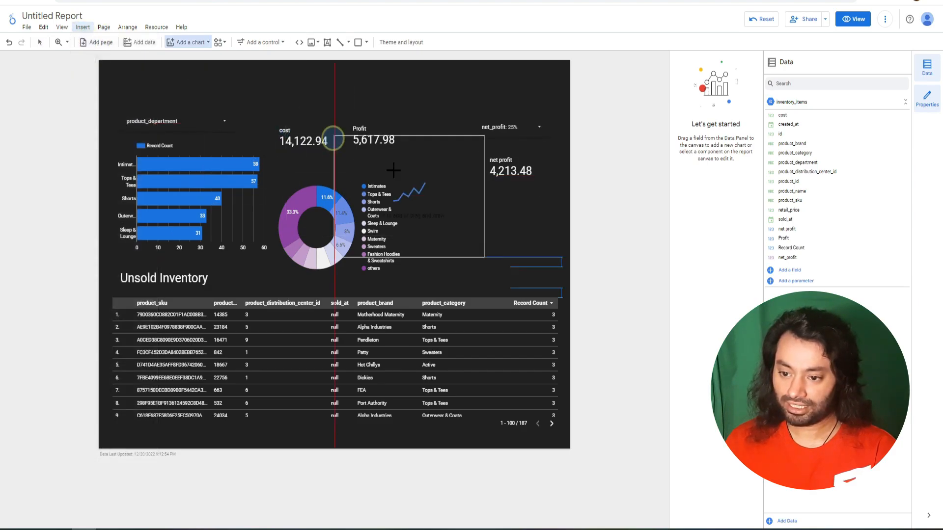
{"action": "left_click", "coordinate": [420, 191]}
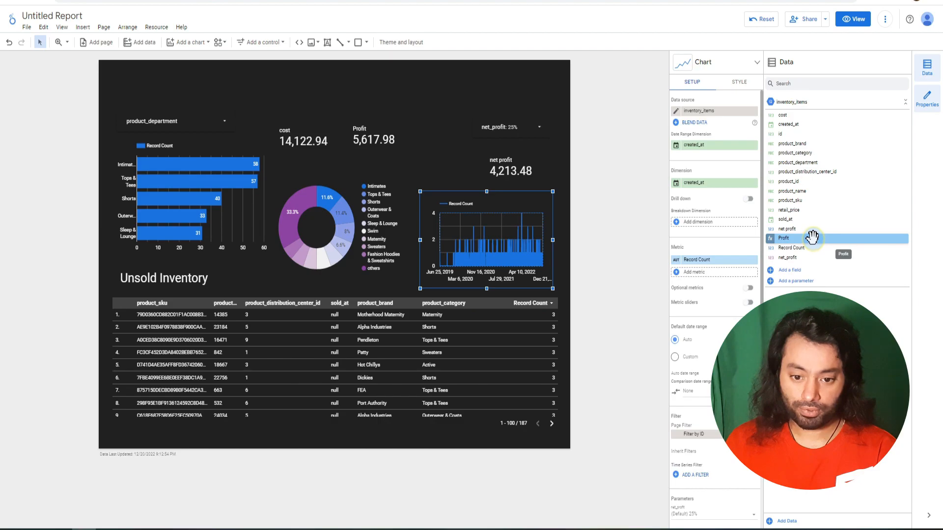
{"action": "left_click_drag", "start_coordinate": [805, 238], "coordinate": [710, 260]}
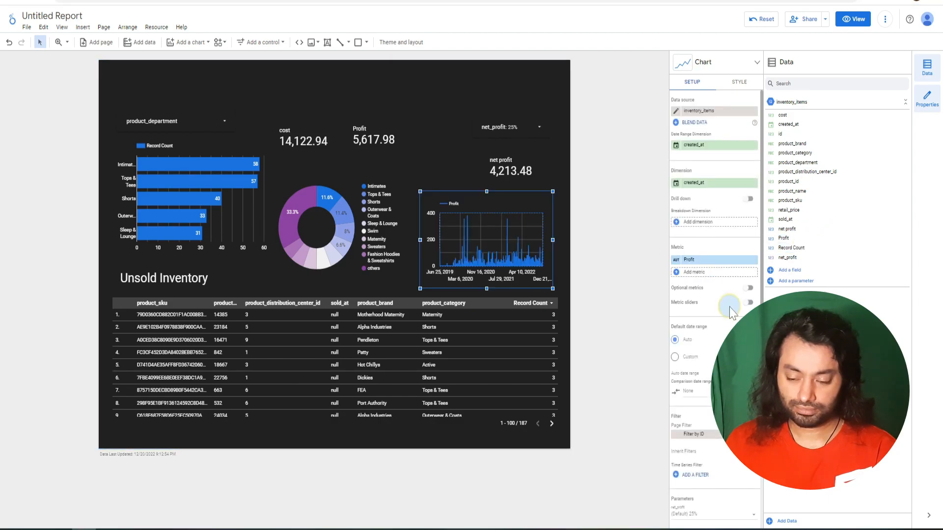
{"action": "left_click_drag", "start_coordinate": [806, 219], "coordinate": [702, 186]}
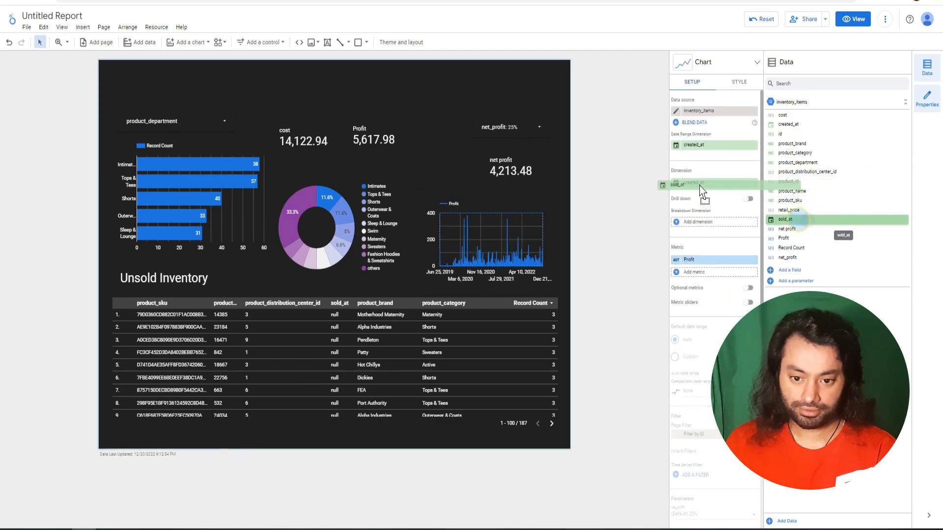
- Add the text Profit earned above the time series chart and move the net profit scorecard up slightly to make room
{"action": "left_click", "coordinate": [439, 169]}
{"action": "left_click", "coordinate": [328, 42]}
{"action": "mouse_move", "coordinate": [416, 177]}
{"action": "left_mouse_down"}
{"action": "mouse_move", "coordinate": [493, 197]}
{"action": "mouse_move", "coordinate": [487, 191]}
{"action": "left_mouse_up"}
{"action": "type", "text": "Profit earned"}
{"action": "left_click", "coordinate": [436, 147]}
{"action": "left_click", "coordinate": [522, 227]}
{"action": "left_click_drag", "start_coordinate": [505, 152], "coordinate": [505, 147]}
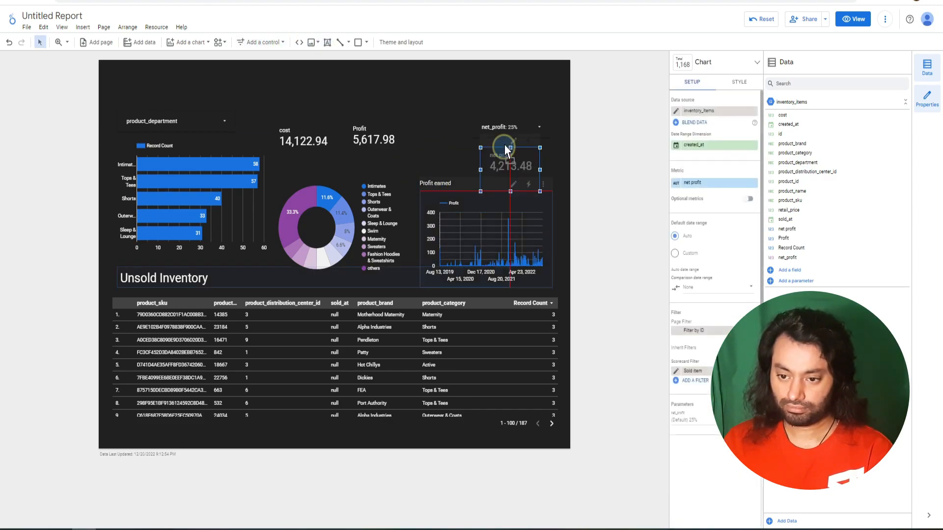
{"action": "left_click", "coordinate": [573, 149]}
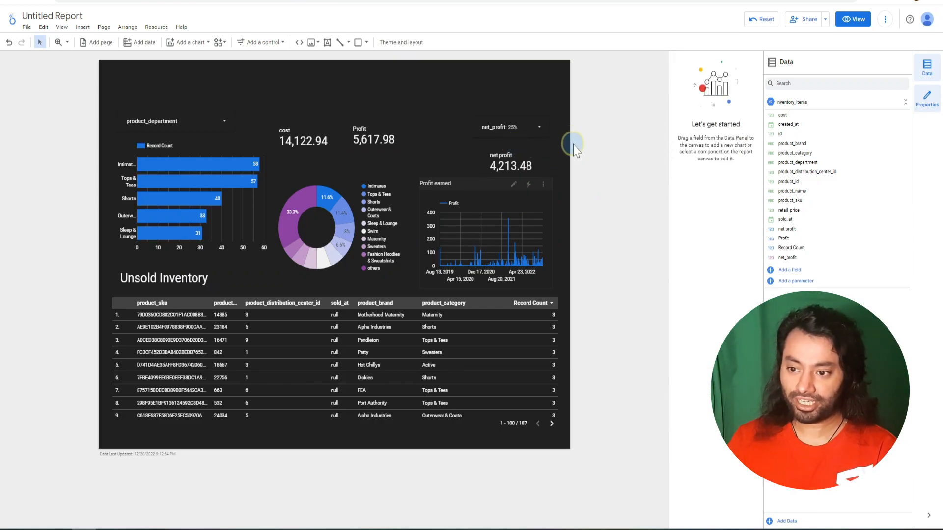
- Draw a header rectangle across the full width of the page's top edge and fill it with blue
{"action": "left_click", "coordinate": [360, 45]}
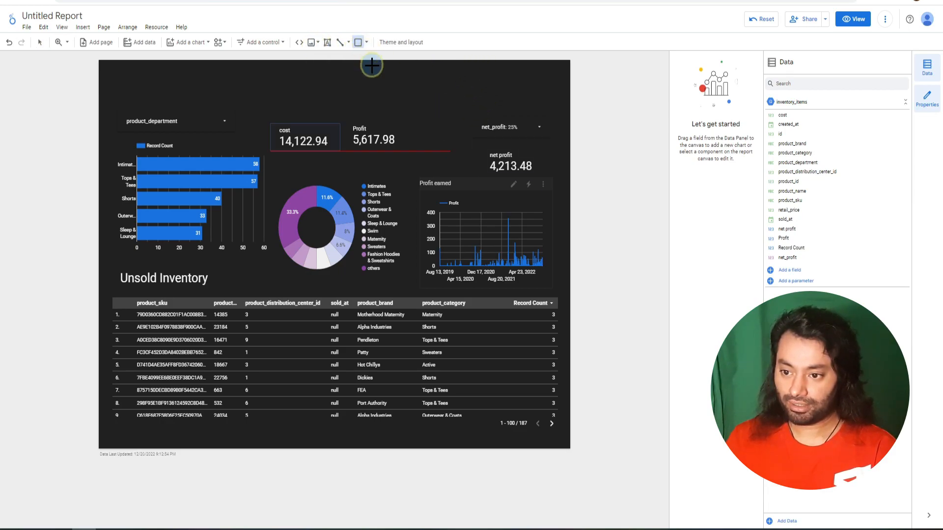
{"action": "mouse_move", "coordinate": [96, 61]}
{"action": "left_mouse_down"}
{"action": "mouse_move", "coordinate": [183, 89]}
{"action": "mouse_move", "coordinate": [589, 97]}
{"action": "mouse_move", "coordinate": [586, 89]}
{"action": "mouse_move", "coordinate": [587, 102]}
{"action": "mouse_move", "coordinate": [570, 81]}
{"action": "left_mouse_up"}
{"action": "left_click", "coordinate": [677, 98]}
{"action": "left_click", "coordinate": [732, 203]}
{"action": "left_click_drag", "start_coordinate": [97, 81], "coordinate": [99, 82]}
- Add the title Inventory Report to the header rectangle and enlarge its font
{"action": "left_click", "coordinate": [326, 43]}
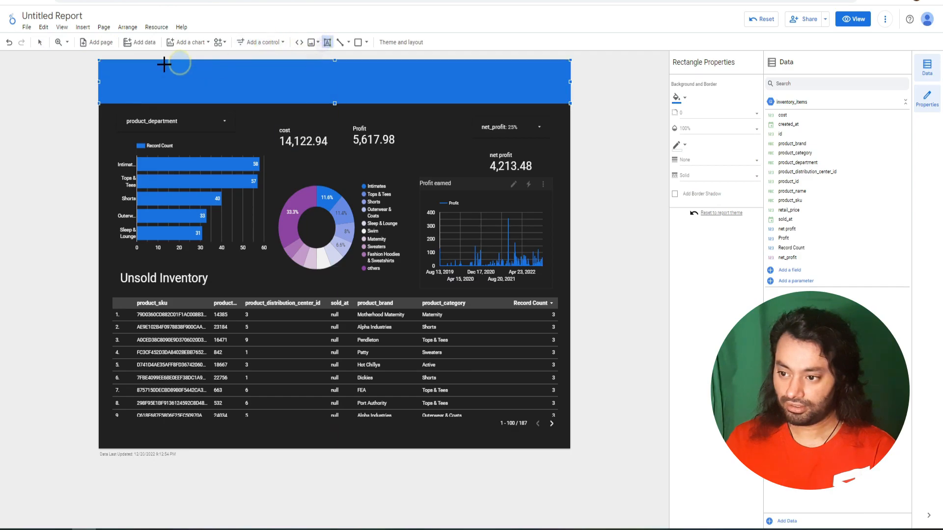
{"action": "left_click_drag", "start_coordinate": [104, 74], "coordinate": [259, 96]}
{"action": "type", "text": "Inventory Report"}
{"action": "left_click", "coordinate": [746, 100]}
{"action": "left_click", "coordinate": [739, 145]}
{"action": "left_click", "coordinate": [614, 122]}
- Upload the Looker Studio logo PNG from the computer, scale it down and place it at the header's right end
{"action": "left_click", "coordinate": [310, 44]}
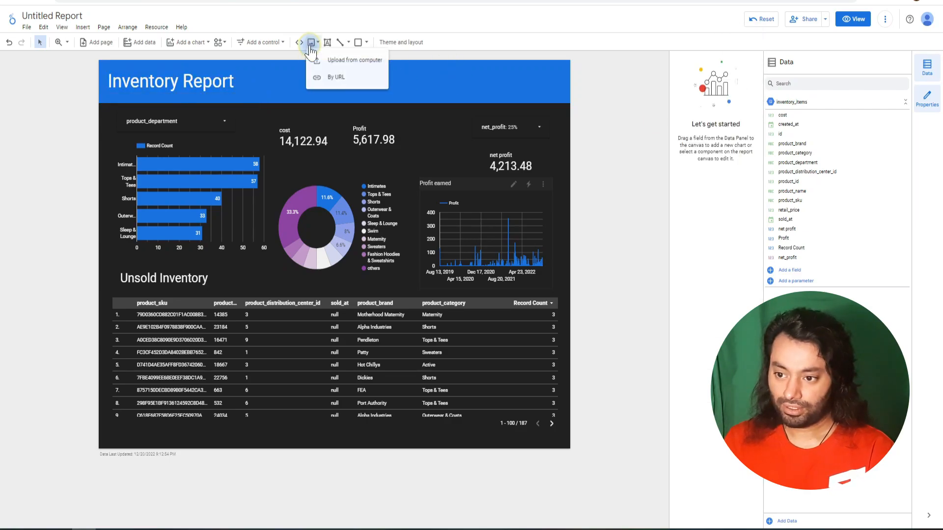
{"action": "left_click", "coordinate": [325, 62]}
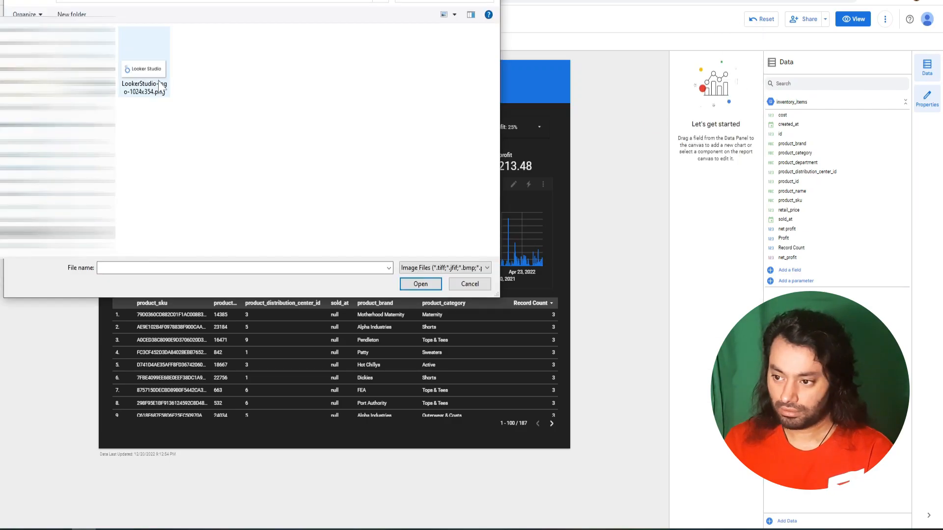
{"action": "double_click", "coordinate": [163, 90]}
{"action": "left_click_drag", "start_coordinate": [414, 284], "coordinate": [548, 96]}
{"action": "left_click_drag", "start_coordinate": [451, 83], "coordinate": [473, 61]}
{"action": "mouse_move", "coordinate": [536, 87]}
{"action": "left_mouse_down"}
{"action": "mouse_move", "coordinate": [543, 92]}
{"action": "mouse_move", "coordinate": [527, 85]}
{"action": "left_mouse_up"}
- Arrange the cost, Profit and net profit scorecards in one row below the header, beside the net_profit control
{"action": "left_click", "coordinate": [638, 145]}
{"action": "left_click_drag", "start_coordinate": [296, 129], "coordinate": [287, 109]}
{"action": "left_click_drag", "start_coordinate": [366, 128], "coordinate": [362, 117]}
{"action": "left_click_drag", "start_coordinate": [503, 149], "coordinate": [430, 112]}
{"action": "left_click", "coordinate": [470, 192]}
- Add a text box with the title Top Brands above the bar chart
{"action": "left_click", "coordinate": [172, 216]}
{"action": "mouse_move", "coordinate": [117, 134]}
{"action": "left_mouse_down"}
{"action": "mouse_move", "coordinate": [116, 149]}
{"action": "mouse_move", "coordinate": [278, 161]}
{"action": "left_mouse_up"}
{"action": "left_click", "coordinate": [327, 43]}
{"action": "type", "text": "Top Brands"}
- Change the font size of the Top Brands title and give its text box a background colour
{"action": "key", "text": "ctrl+a"}
{"action": "left_click", "coordinate": [736, 98]}
{"action": "left_click", "coordinate": [734, 158]}
{"action": "left_click", "coordinate": [684, 262]}
{"action": "left_click", "coordinate": [787, 286]}
{"action": "left_click", "coordinate": [633, 156]}
- Fit the Top Brands text box above the bar chart, aligned with its left edge, and change the text colour
{"action": "left_click", "coordinate": [200, 160]}
{"action": "left_click_drag", "start_coordinate": [200, 161], "coordinate": [200, 156]}
{"action": "left_click_drag", "start_coordinate": [121, 148], "coordinate": [117, 148]}
{"action": "double_click", "coordinate": [144, 148]}
{"action": "key", "text": "ctrl+a"}
{"action": "left_click", "coordinate": [682, 98]}
{"action": "left_click", "coordinate": [783, 192]}
{"action": "left_click", "coordinate": [624, 148]}
- Set the bar chart's dimension to product_brand and shift the chart frame's upper and lower edges down
{"action": "left_click", "coordinate": [248, 162]}
{"action": "left_click_drag", "start_coordinate": [808, 145], "coordinate": [712, 186]}
{"action": "left_click", "coordinate": [183, 143]}
{"action": "left_click", "coordinate": [219, 264]}
{"action": "left_click_drag", "start_coordinate": [196, 264], "coordinate": [196, 272]}
{"action": "left_click_drag", "start_coordinate": [196, 151], "coordinate": [196, 164]}
- Select all of the Top Brands title text and choose a different font size for it
{"action": "double_click", "coordinate": [139, 149]}
{"action": "key", "text": "ctrl+a"}
{"action": "left_click", "coordinate": [747, 100]}
{"action": "left_click", "coordinate": [729, 130]}
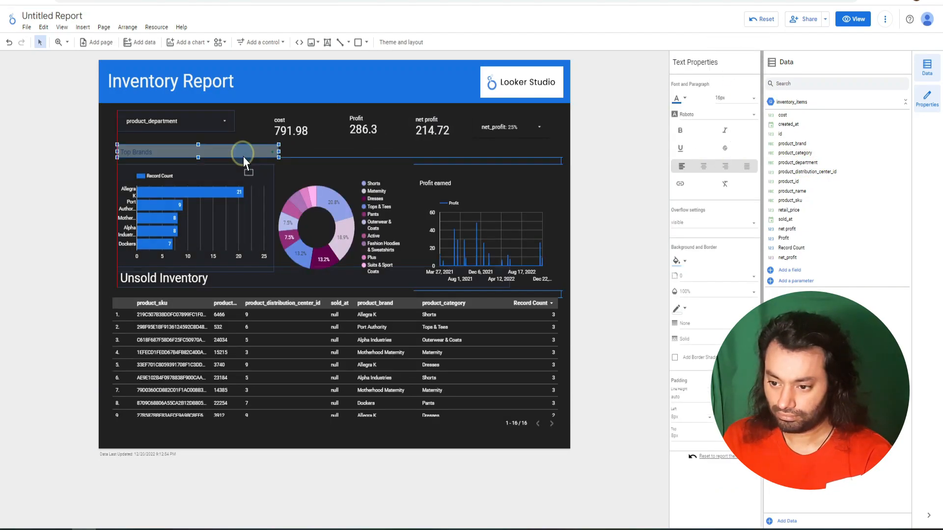
- Change the text colour and background colour of the Profit earned title
{"action": "left_click", "coordinate": [437, 182]}
{"action": "left_click", "coordinate": [680, 98]}
{"action": "left_click", "coordinate": [762, 117]}
{"action": "left_click", "coordinate": [680, 261]}
{"action": "left_click", "coordinate": [763, 323]}
{"action": "left_click", "coordinate": [625, 254]}
- Widen the Profit earned title to its chart's width and centre the text of the Profit earned and Top Brands titles
{"action": "left_click_drag", "start_coordinate": [475, 182], "coordinate": [550, 184]}
{"action": "left_click", "coordinate": [705, 167]}
{"action": "left_click", "coordinate": [230, 152]}
{"action": "left_click", "coordinate": [708, 166]}
- Give the Top Brands and Profit earned titles a matching light blue background
{"action": "left_click", "coordinate": [682, 98]}
{"action": "left_click", "coordinate": [680, 262]}
{"action": "left_click", "coordinate": [771, 322]}
{"action": "left_click", "coordinate": [521, 184]}
{"action": "left_click", "coordinate": [681, 99]}
{"action": "left_click", "coordinate": [680, 261]}
{"action": "left_click", "coordinate": [771, 322]}
{"action": "left_click", "coordinate": [603, 227]}
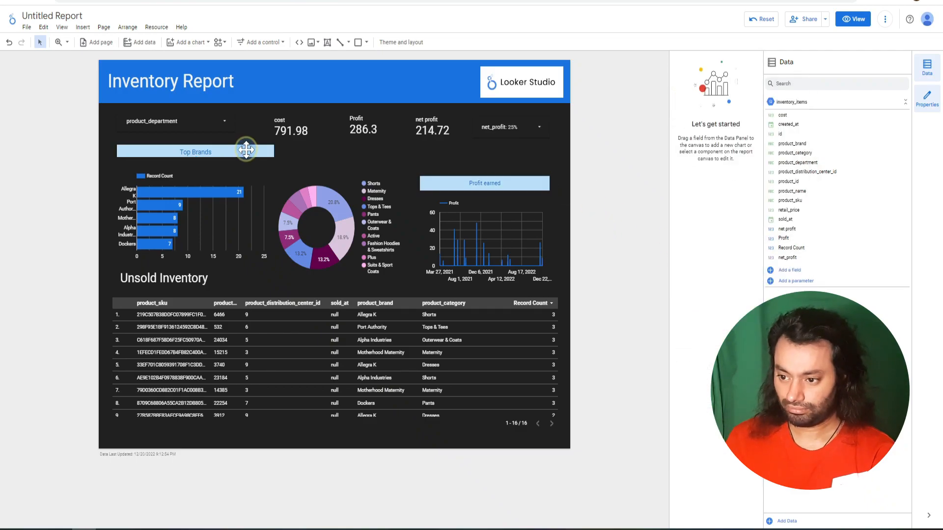
- Narrow the Top Brands title box and centre it over the bar chart
{"action": "left_click", "coordinate": [246, 151]}
{"action": "left_click_drag", "start_coordinate": [274, 151], "coordinate": [240, 151]}
{"action": "left_click", "coordinate": [225, 161]}
{"action": "left_click_drag", "start_coordinate": [145, 149], "coordinate": [167, 153]}
{"action": "left_click", "coordinate": [55, 215]}
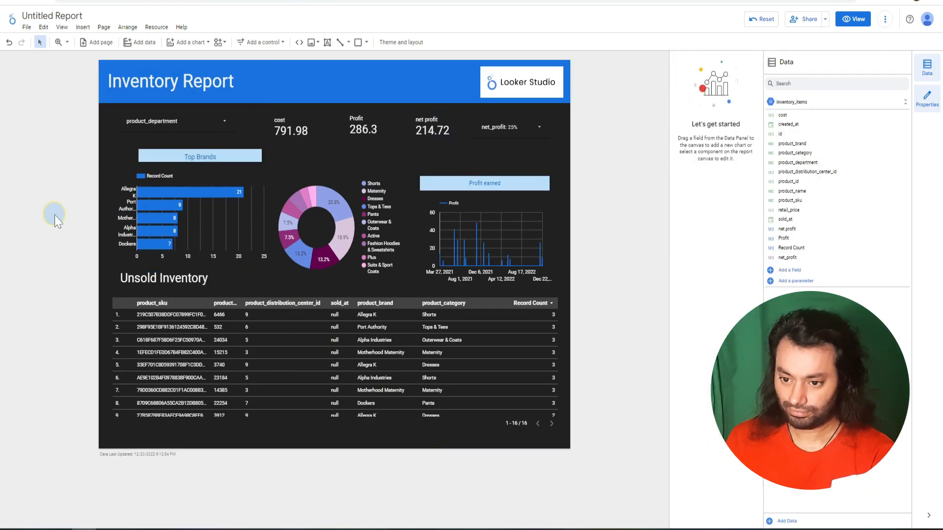
{"action": "left_click", "coordinate": [330, 203]}
{"action": "left_click", "coordinate": [330, 203]}
{"action": "left_click", "coordinate": [197, 122]}
{"action": "left_click", "coordinate": [241, 161]}
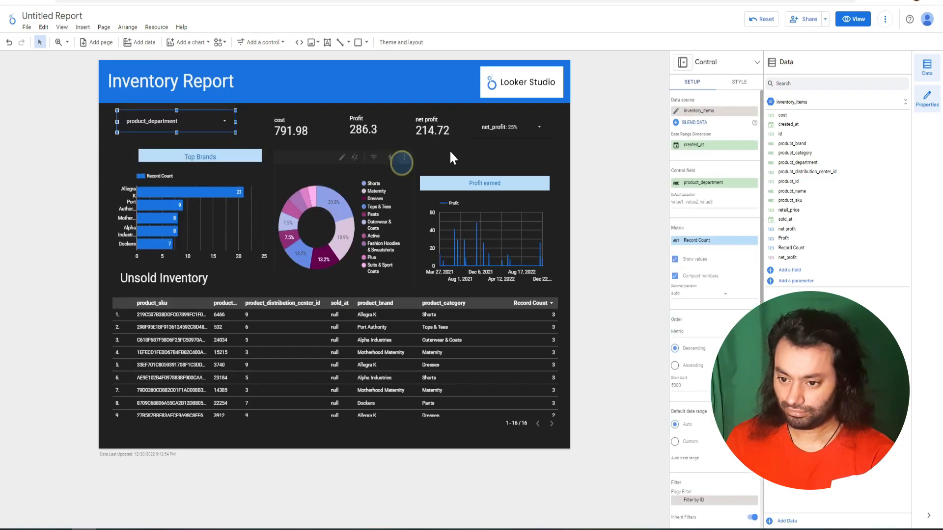
{"action": "left_click", "coordinate": [510, 127]}
{"action": "left_click", "coordinate": [507, 158]}
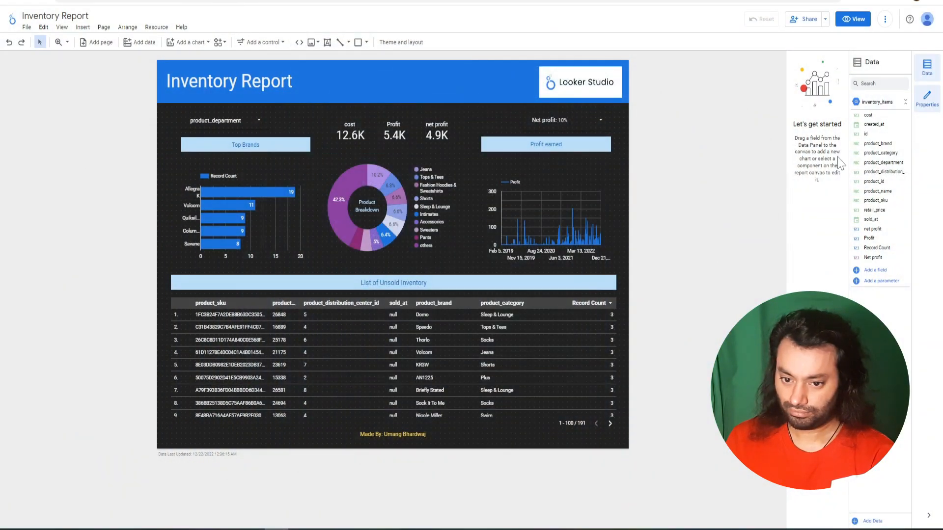
- Open the finished report in view mode and test cross-filtering with the donut chart's slices, including Intimates
{"action": "left_click", "coordinate": [853, 19]}
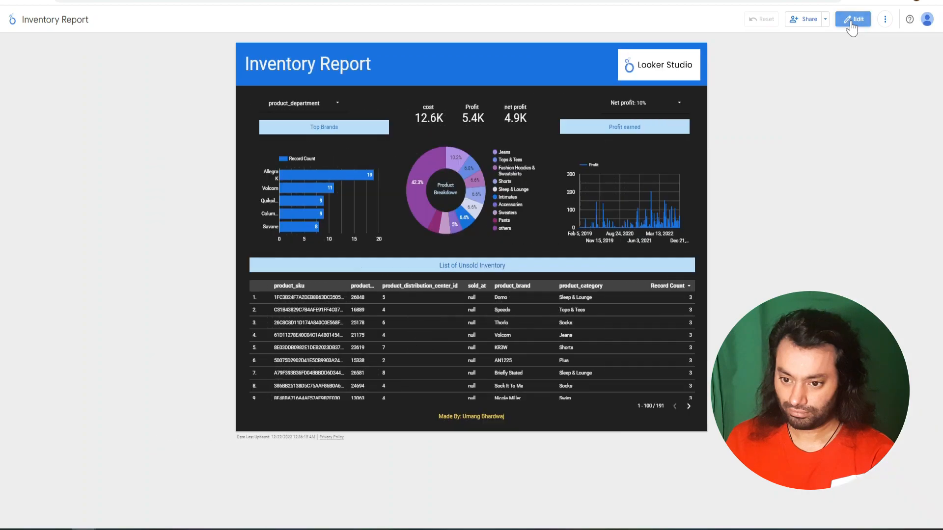
{"action": "mouse_move", "coordinate": [421, 195]}
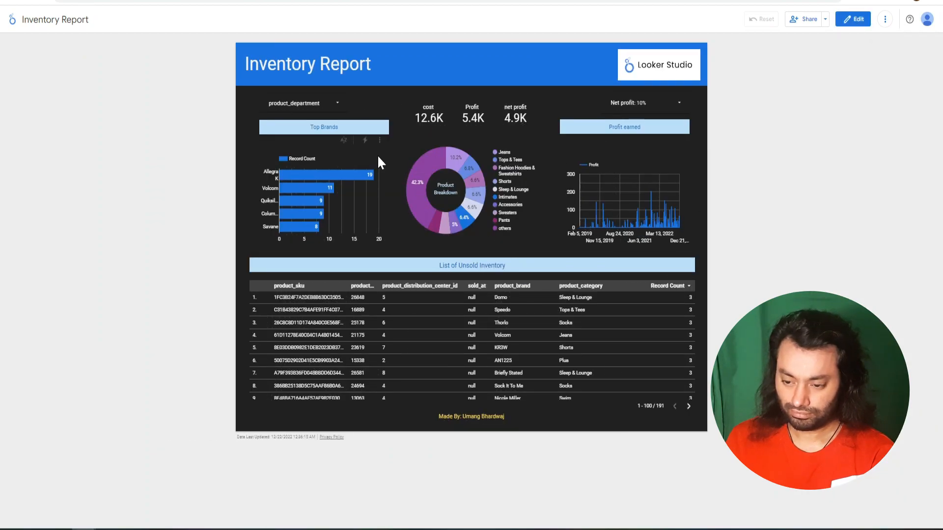
{"action": "left_click", "coordinate": [435, 228]}
{"action": "left_click", "coordinate": [436, 227]}
{"action": "left_click", "coordinate": [469, 227]}
{"action": "left_click", "coordinate": [469, 226]}
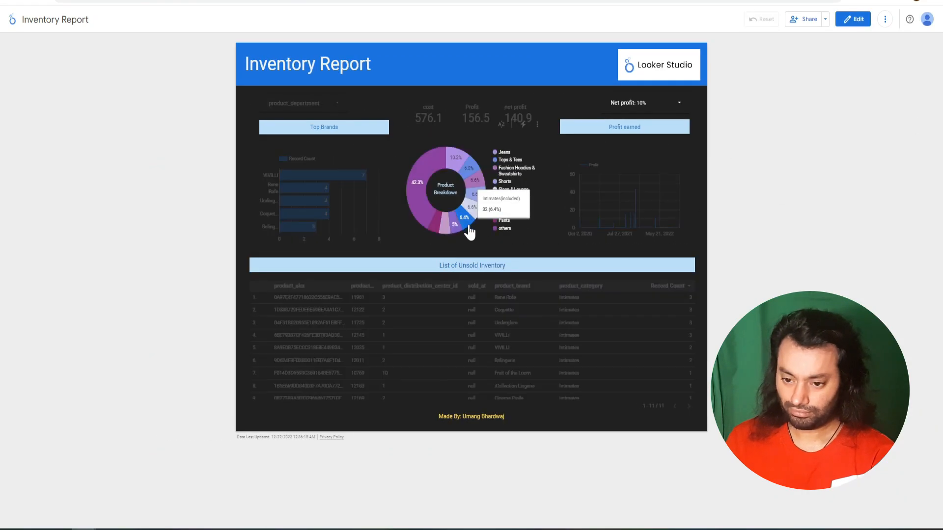
- Get the shareable link for the Inventory Report and close the link dialog
{"action": "left_click", "coordinate": [825, 19]}
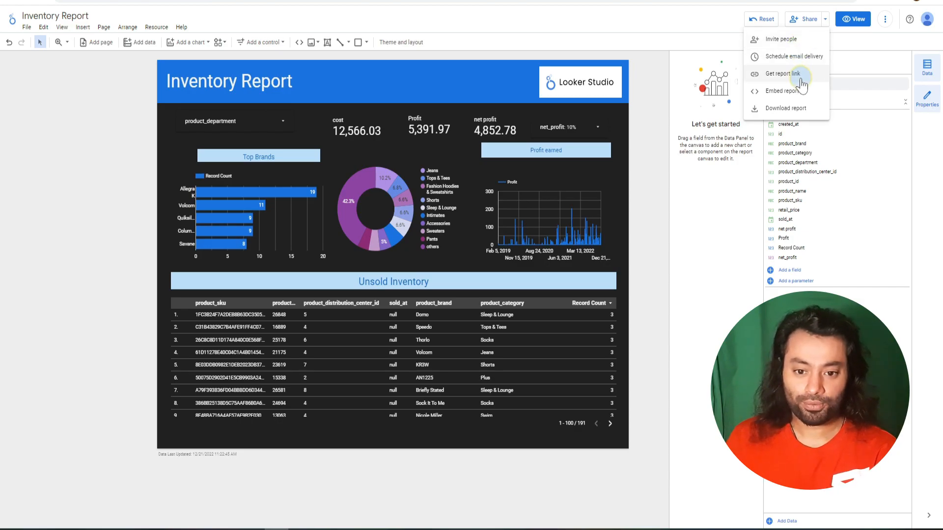
{"action": "left_click", "coordinate": [782, 74]}
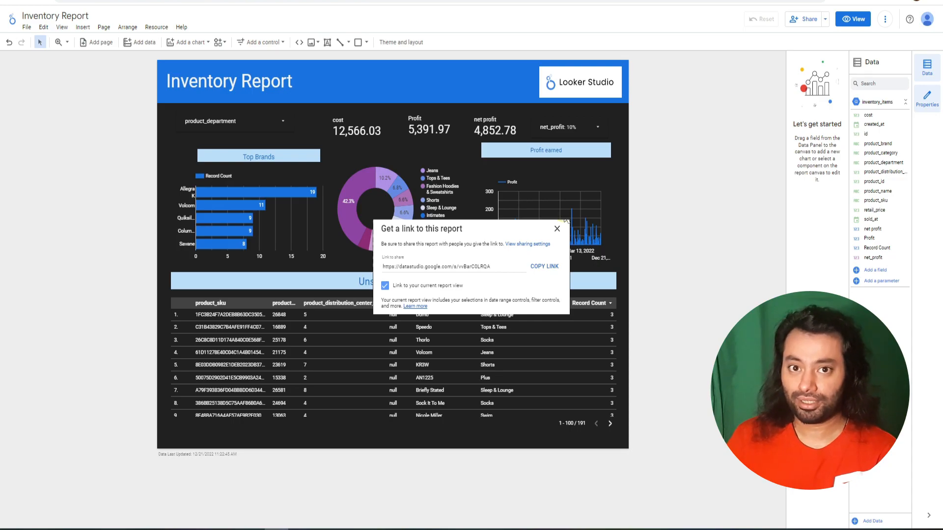
{"action": "left_click", "coordinate": [557, 229]}
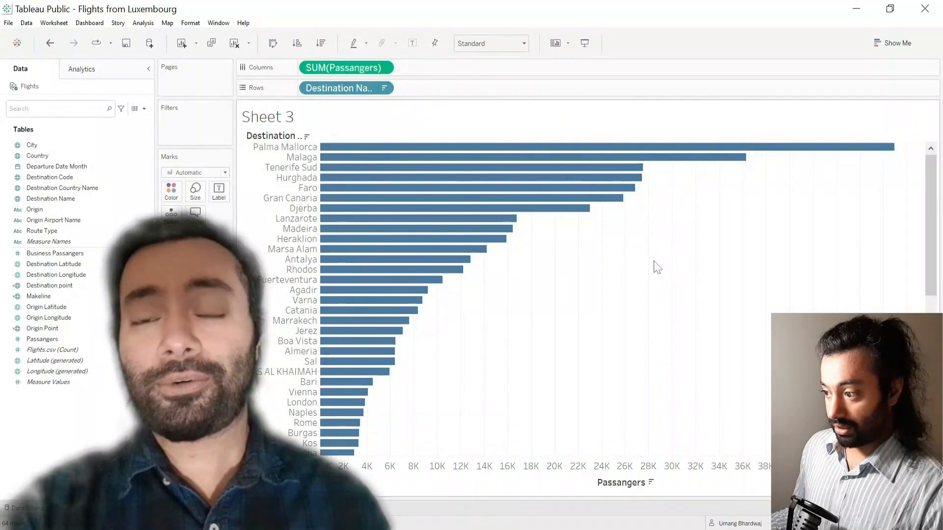
- Switch to Tableau Public and set the worksheet shading of the Sheet 3 bar chart to black
{"action": "right_click", "coordinate": [654, 264]}
{"action": "left_click", "coordinate": [694, 326]}
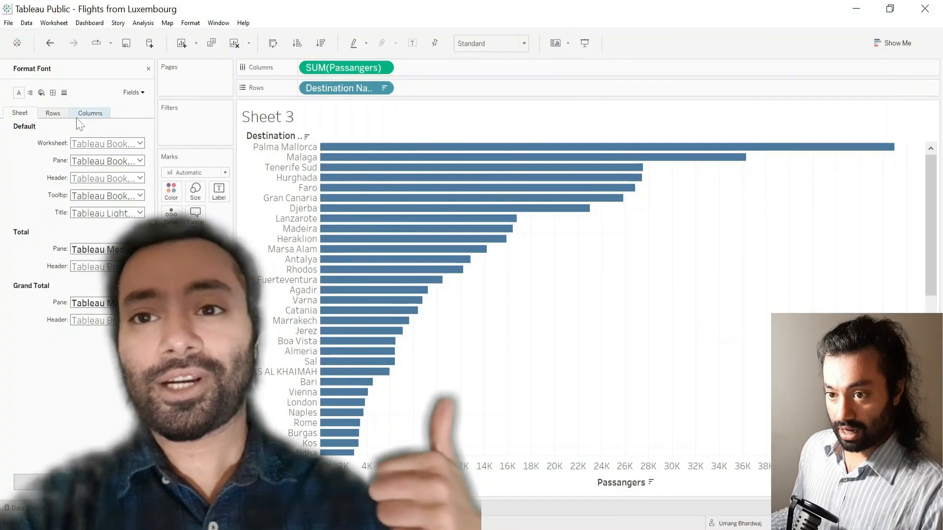
{"action": "left_click", "coordinate": [45, 94]}
{"action": "left_click", "coordinate": [92, 144]}
{"action": "left_click", "coordinate": [77, 194]}
{"action": "left_click", "coordinate": [52, 93]}
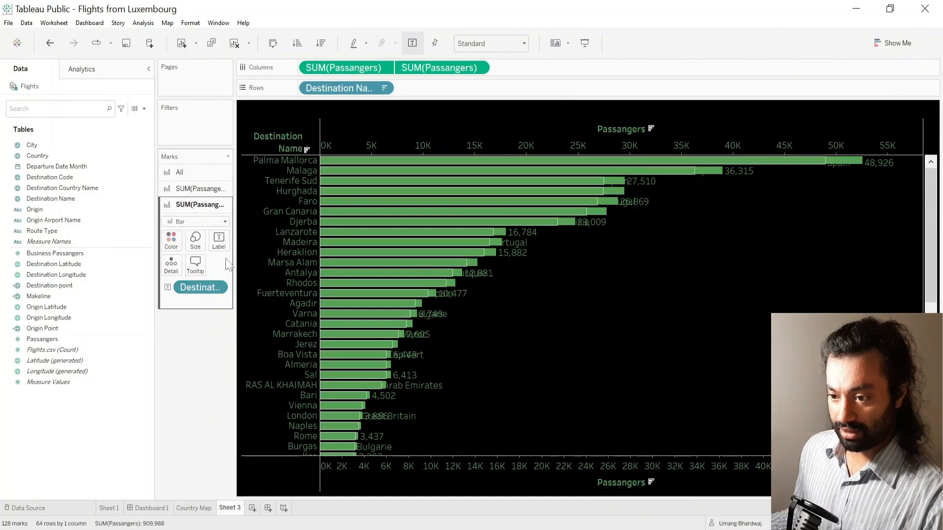
- Set the font size of the bar chart's mark labels in Sheet 3 to 6 pt
{"action": "left_click", "coordinate": [219, 240]}
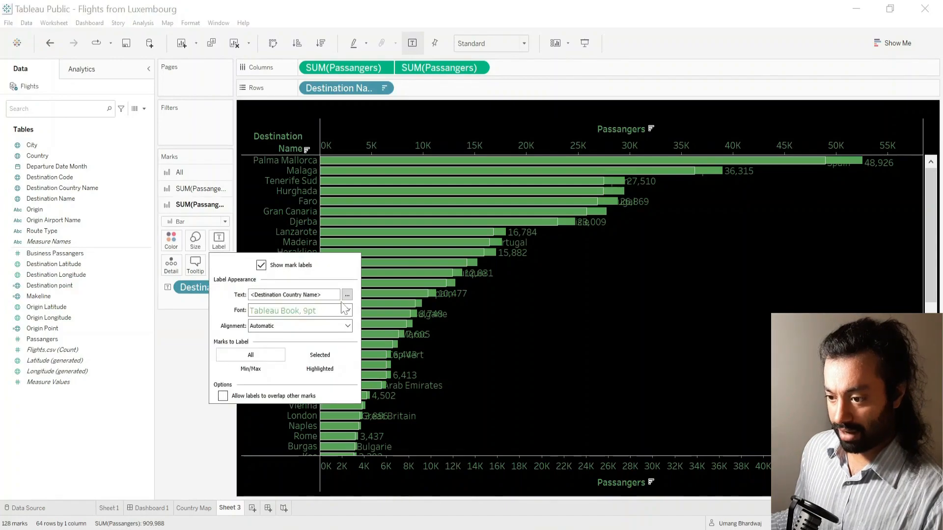
{"action": "left_click", "coordinate": [299, 310]}
{"action": "left_click", "coordinate": [265, 351]}
{"action": "left_click", "coordinate": [308, 311]}
{"action": "type", "text": "6"}
{"action": "key", "text": "Return"}
{"action": "left_click", "coordinate": [295, 326]}
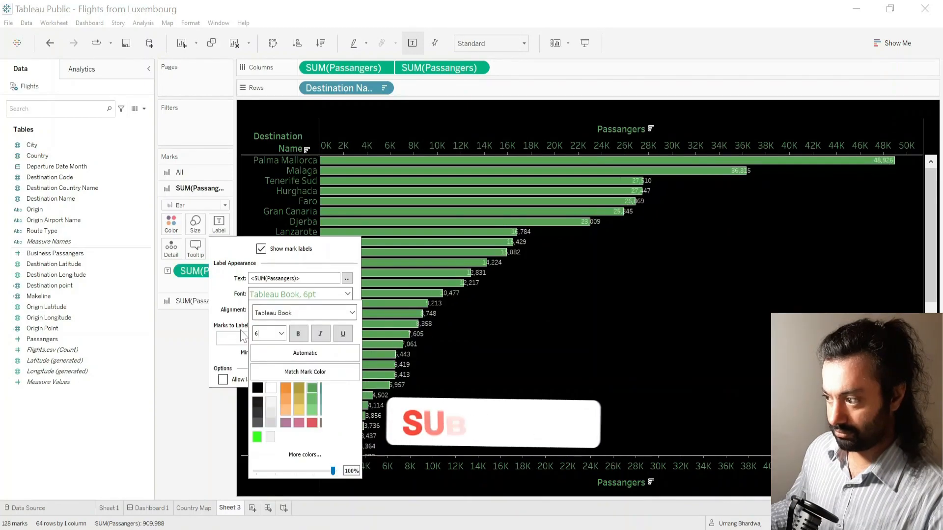
{"action": "left_click", "coordinate": [219, 349]}
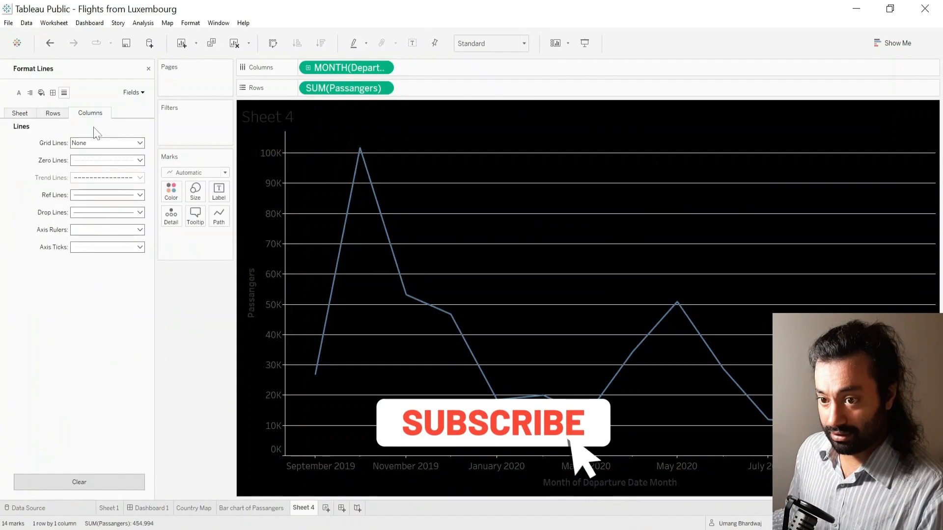
- Set the row grid lines of the Sheet 4 line chart to None and open its font formatting
{"action": "left_click", "coordinate": [105, 142]}
{"action": "left_click", "coordinate": [126, 162]}
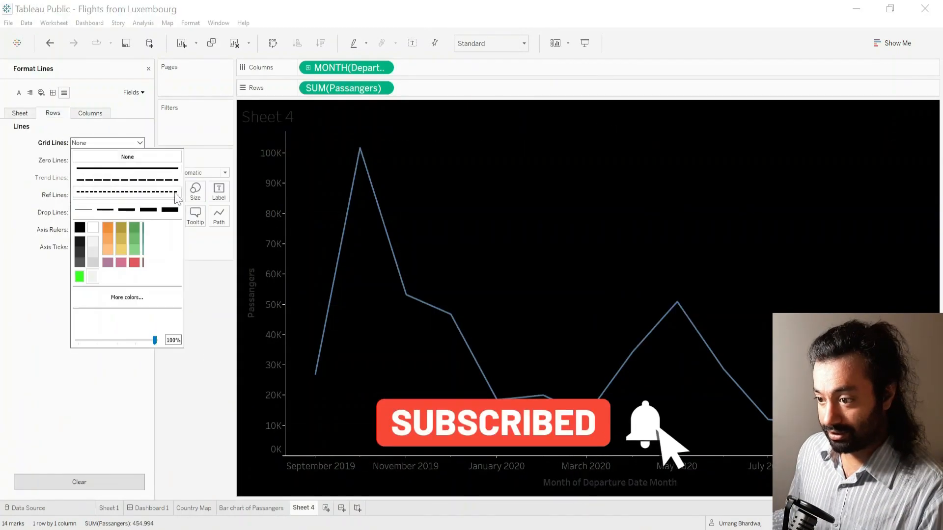
{"action": "left_click", "coordinate": [35, 169]}
{"action": "left_click", "coordinate": [18, 93]}
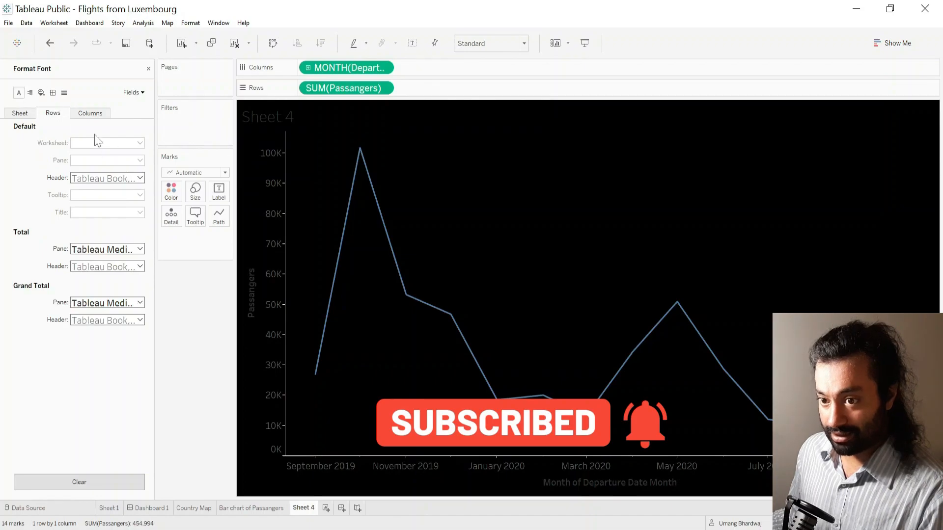